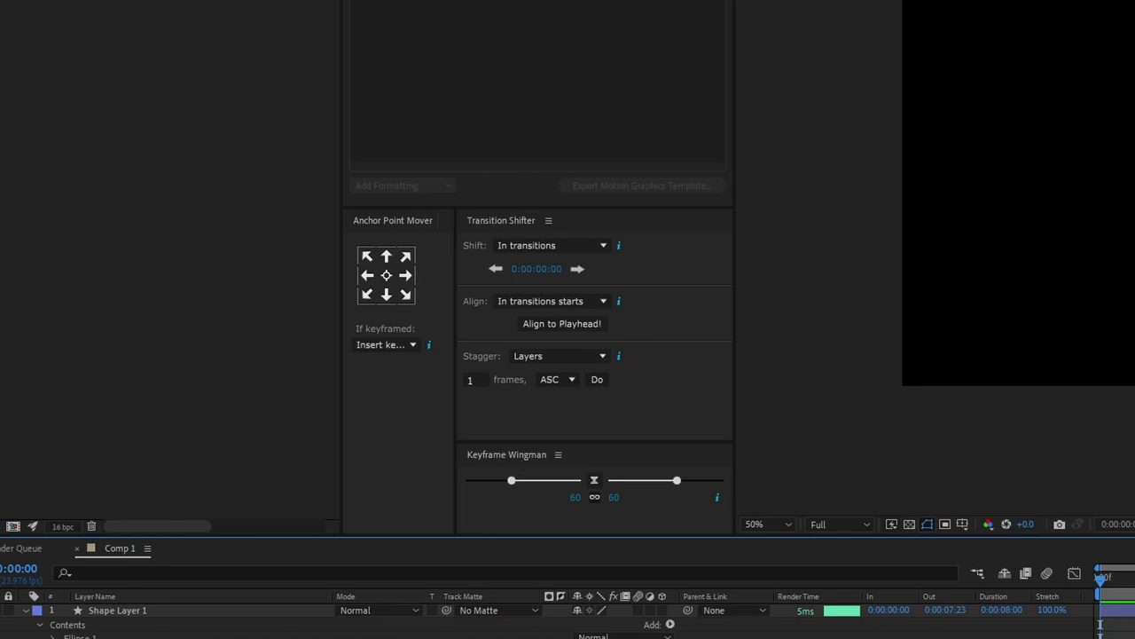
- Drag the panel divider to widen the Anchor Point Mover extension panel
drag(454, 395, 485, 398)
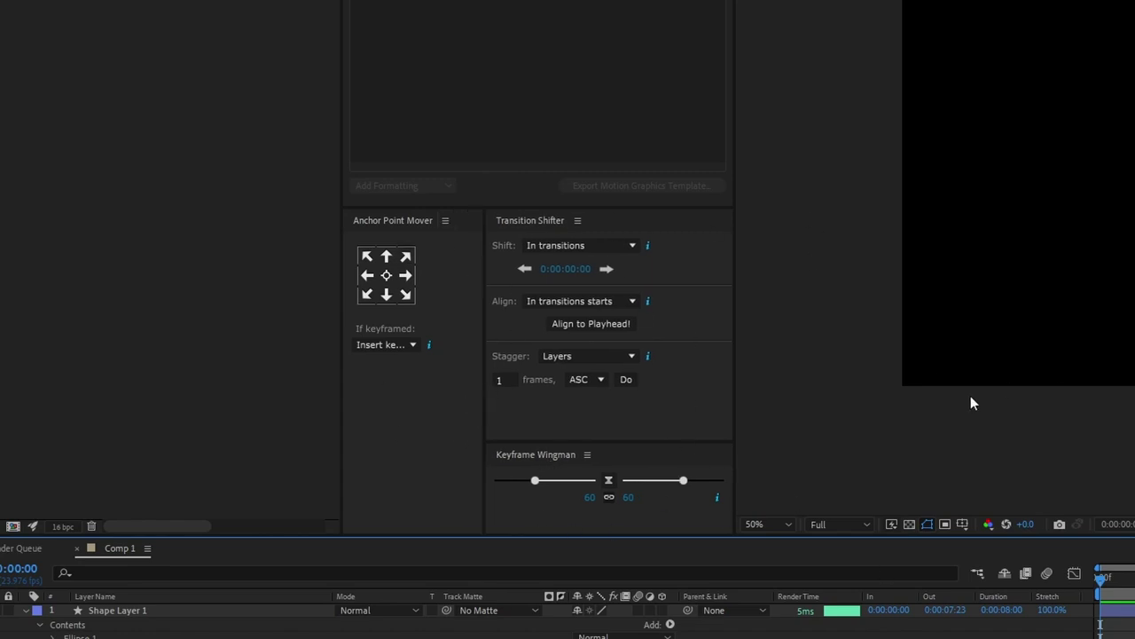
- Fit the composition to the viewer and widen the Transition Shifter panel
click(775, 525)
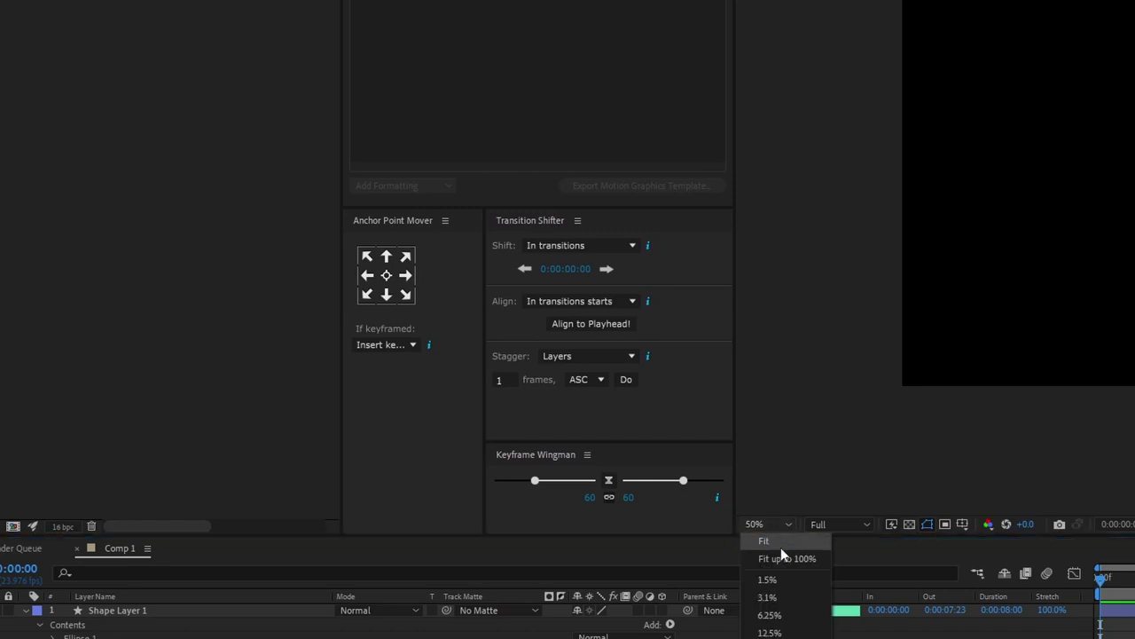
click(782, 548)
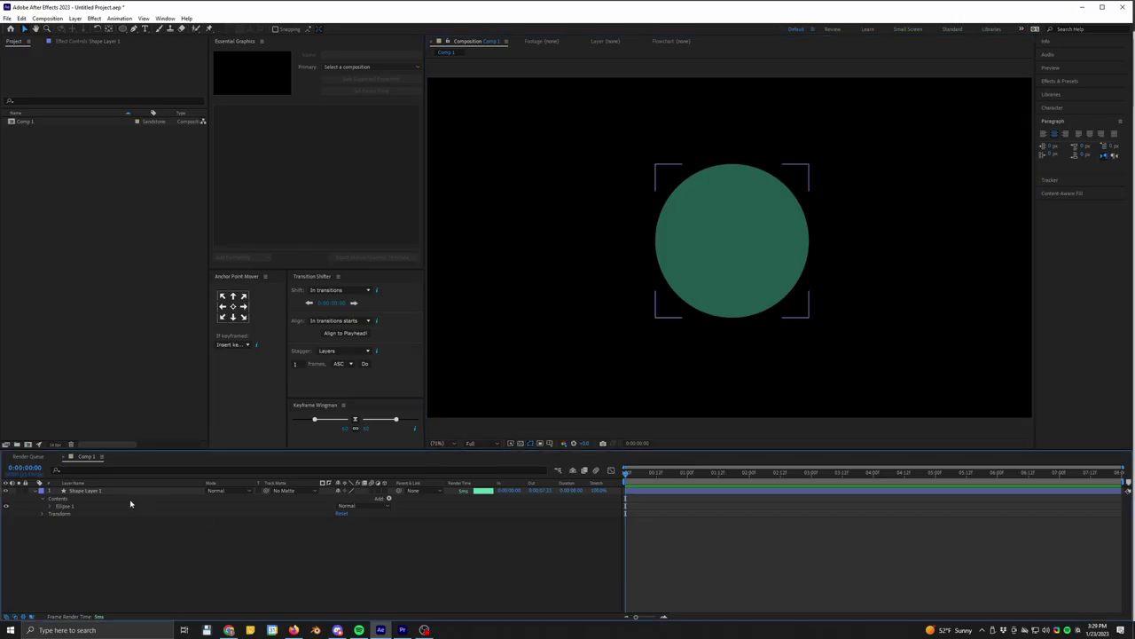
click(97, 494)
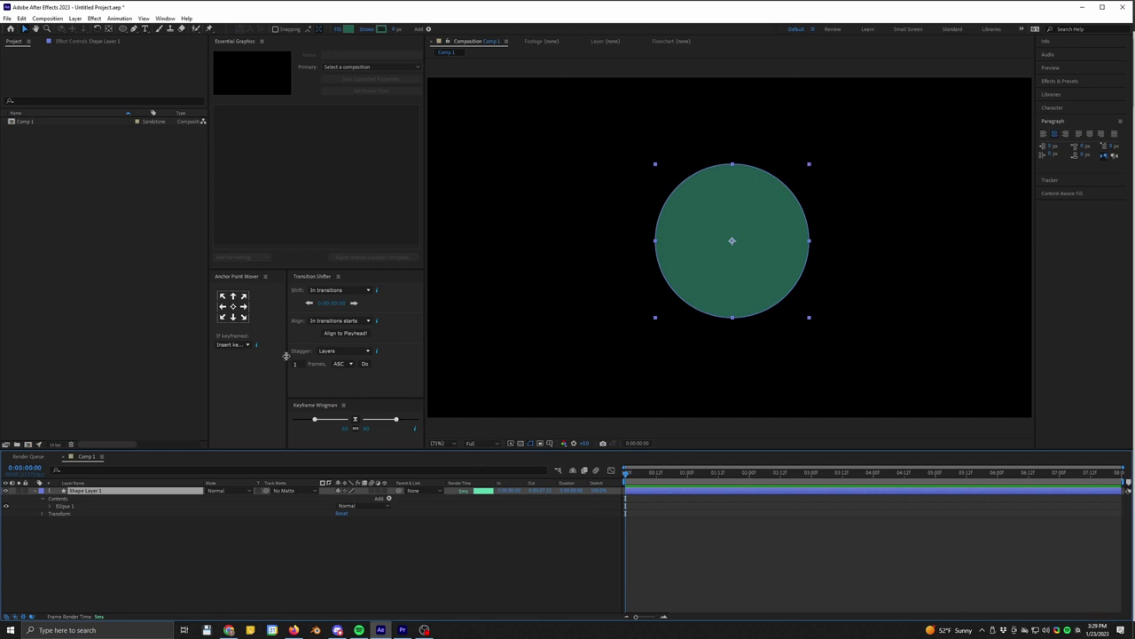
drag(286, 356, 278, 356)
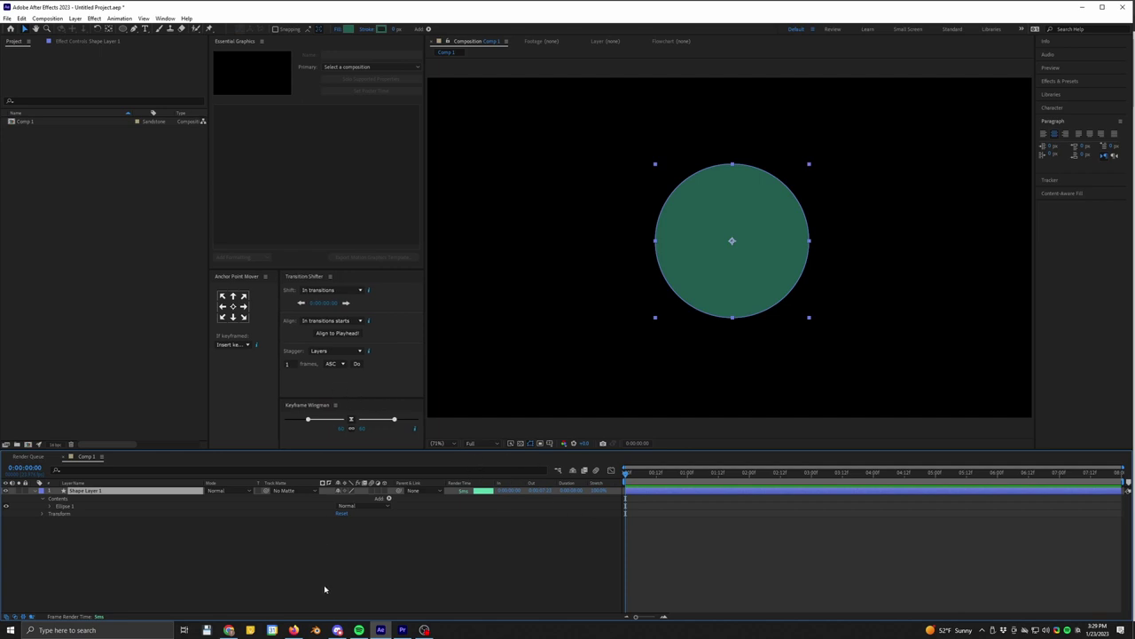
- Move the circle's anchor point to its bottom-left corner with Anchor Point Mover
click(146, 557)
click(92, 493)
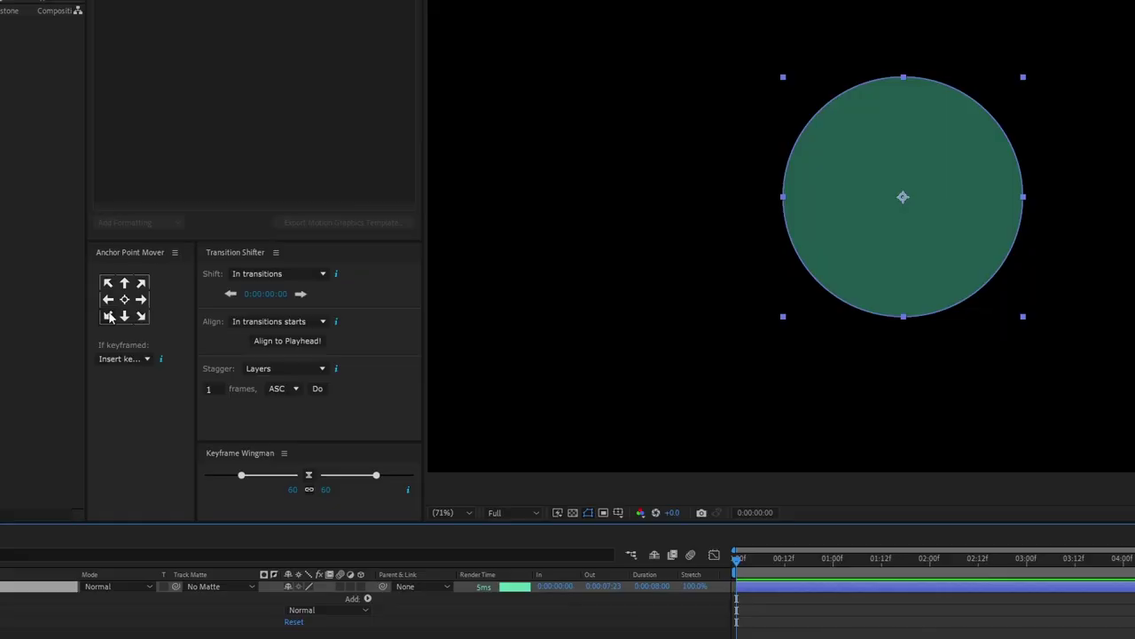
click(223, 317)
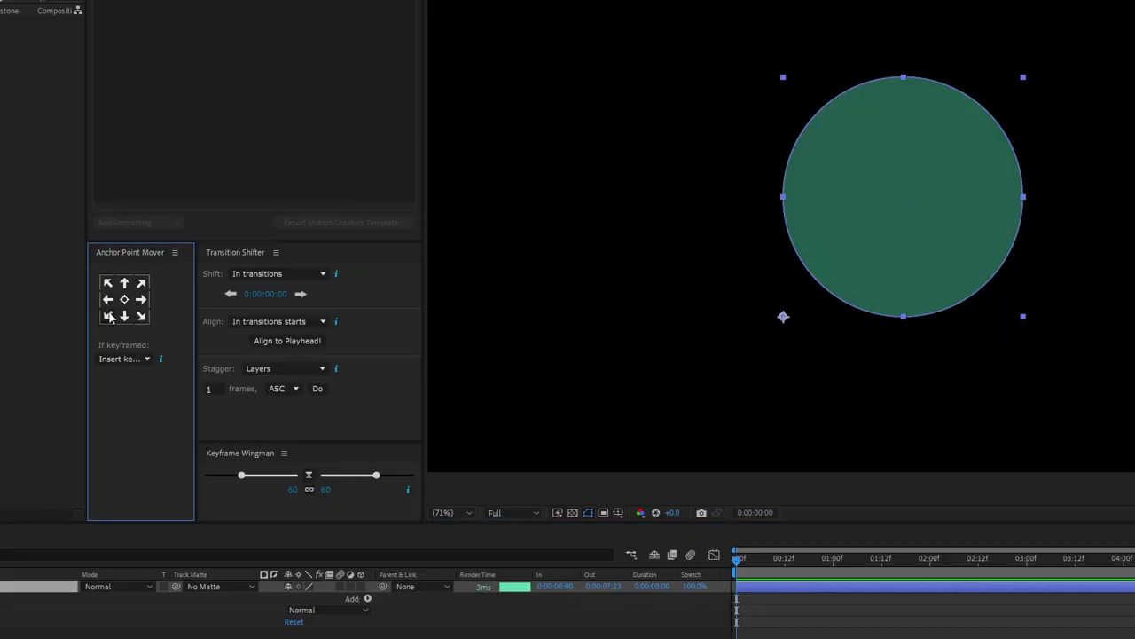
- Move the anchor point to the top-left, top-right, then bottom-right corners
click(107, 282)
click(141, 283)
click(141, 315)
- Scale the circle up to 158% from its left edge, then recentre the anchor point
key(s)
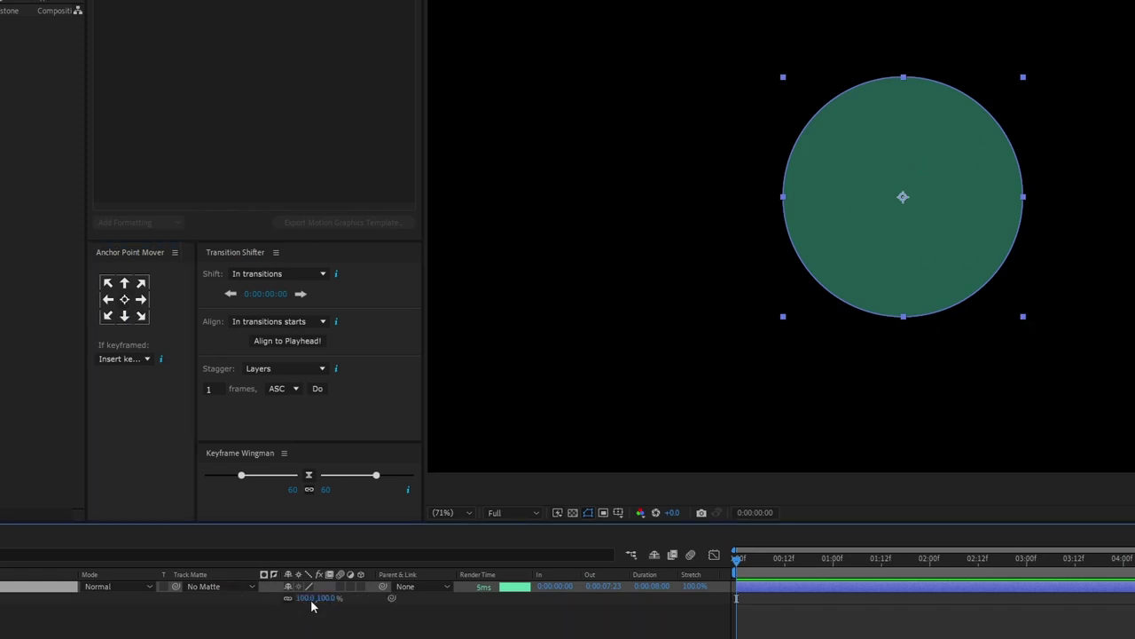
mouse_move(336, 598)
mouse_down()
mouse_move(444, 595)
mouse_move(350, 593)
mouse_up()
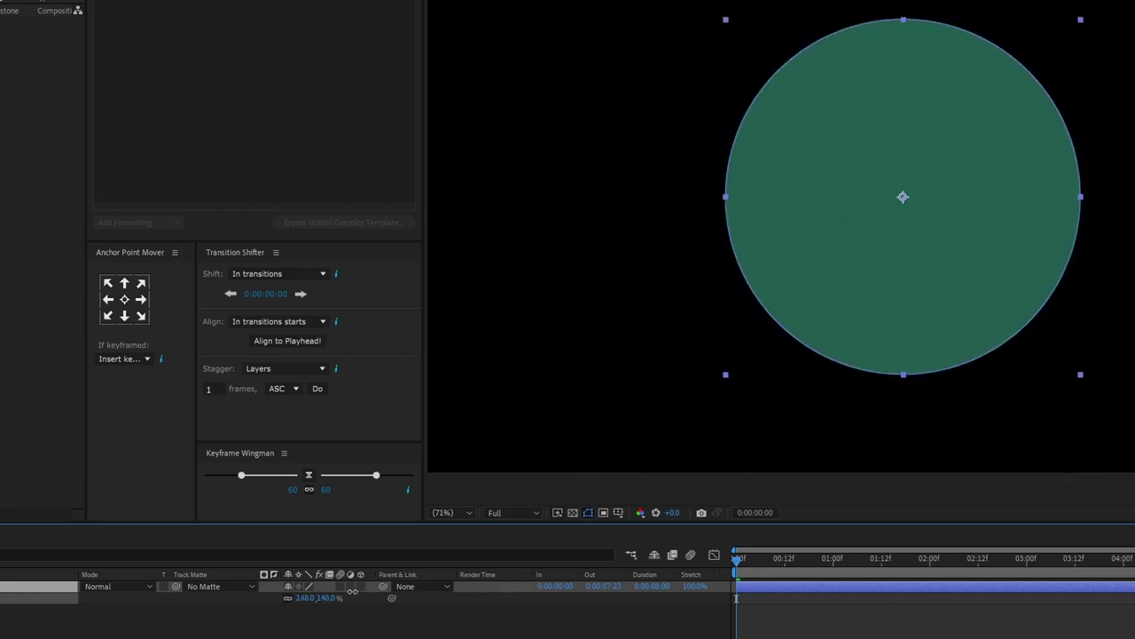
click(107, 300)
mouse_move(325, 598)
mouse_down()
mouse_move(356, 594)
mouse_move(332, 596)
mouse_up()
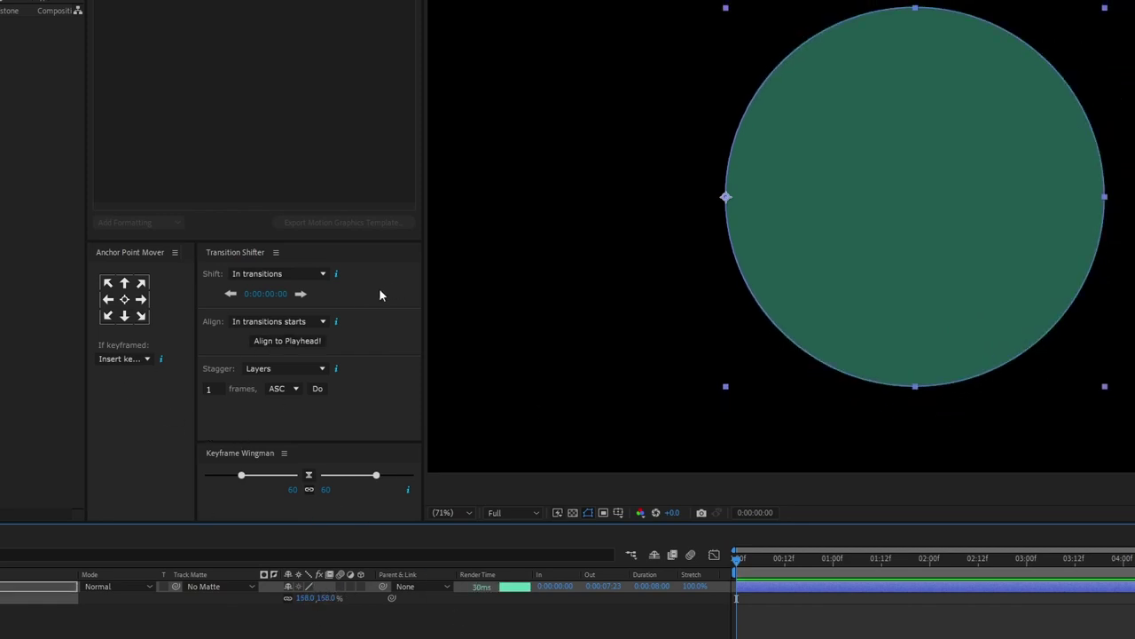
click(124, 299)
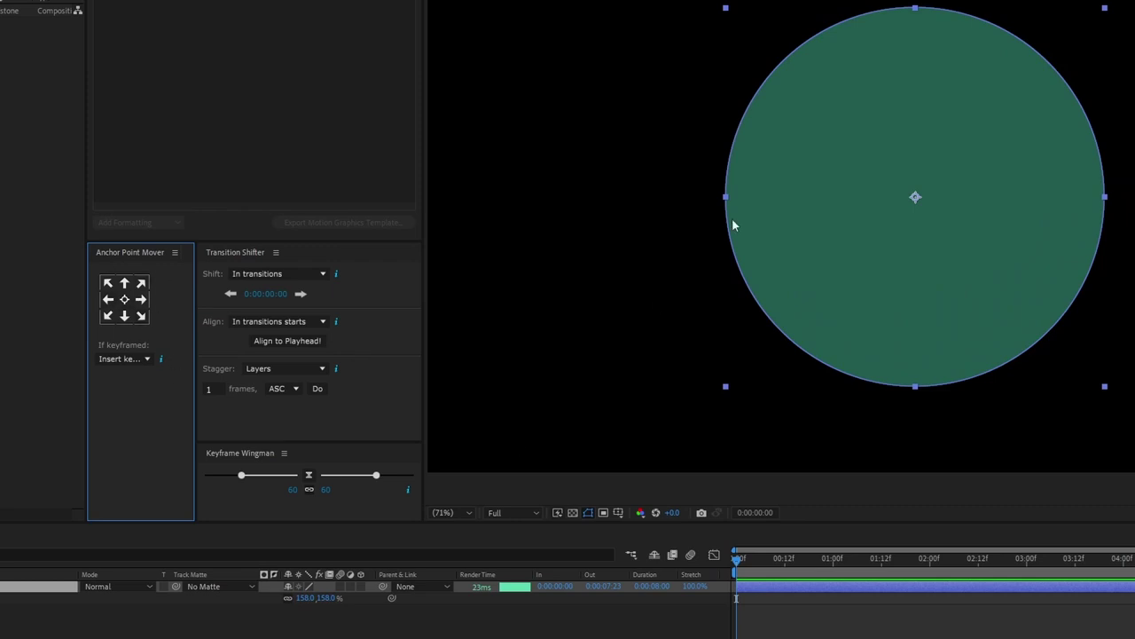
- Open the circle layer's context menu, dismiss it, and reselect the shape layer
right_click(841, 202)
mouse_move(878, 274)
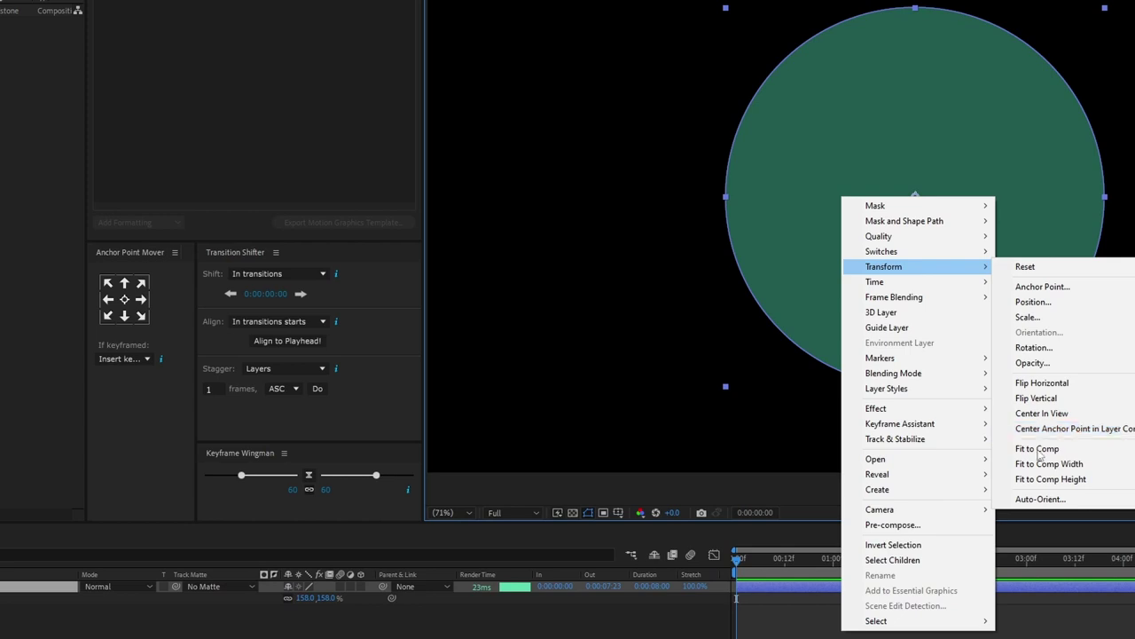
click(1076, 432)
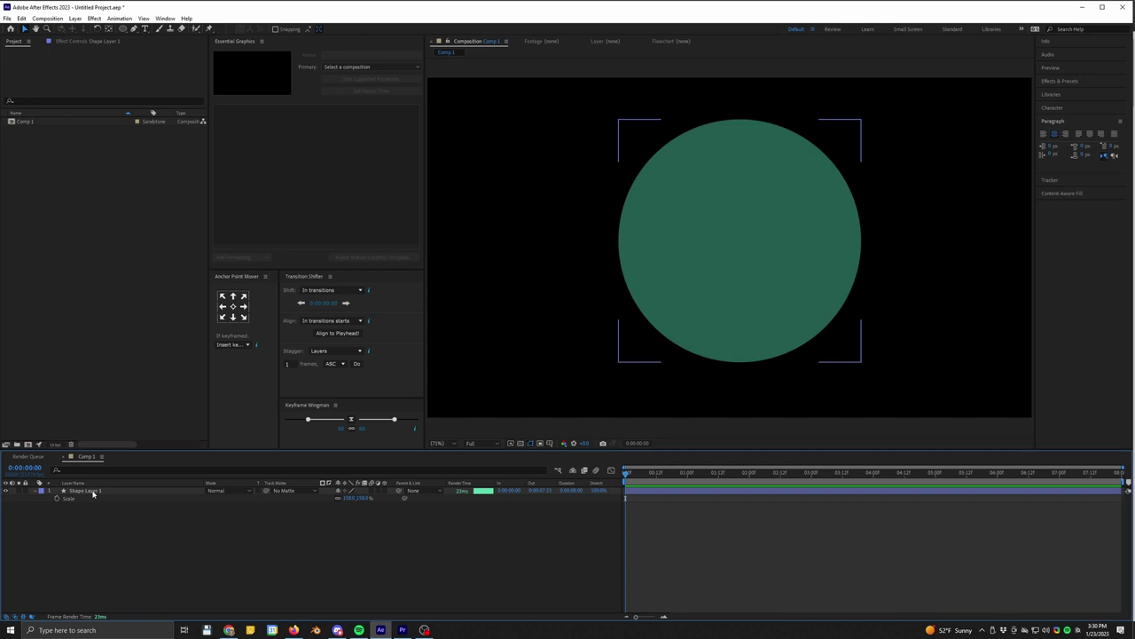
click(93, 493)
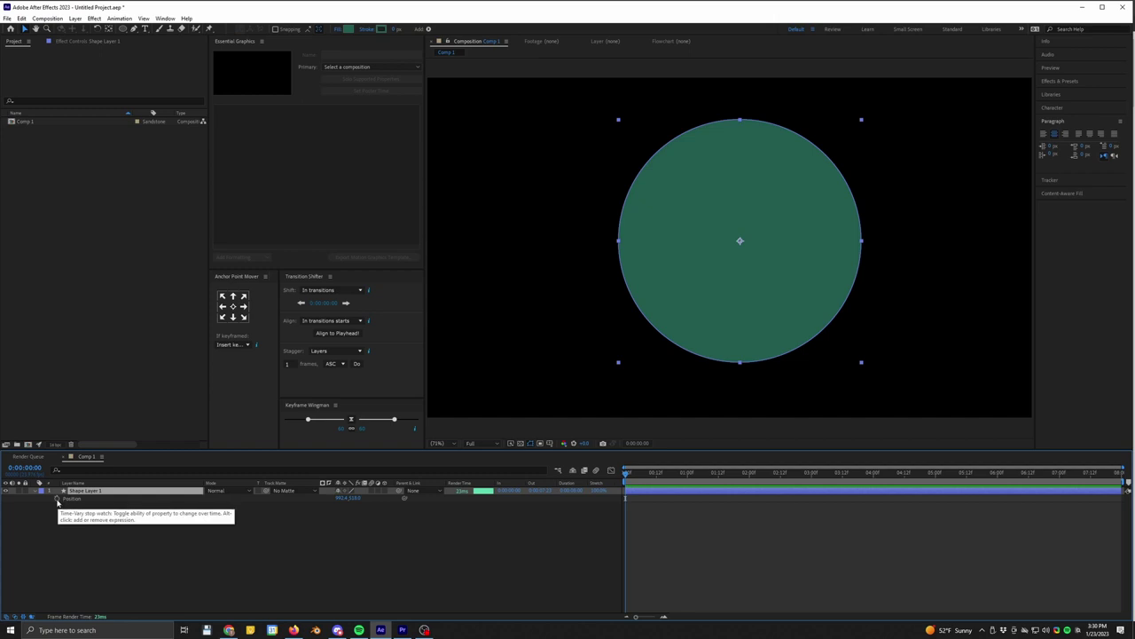
- Keyframe Position so the circle slides right by 0:00:01:01, then preview it
click(57, 499)
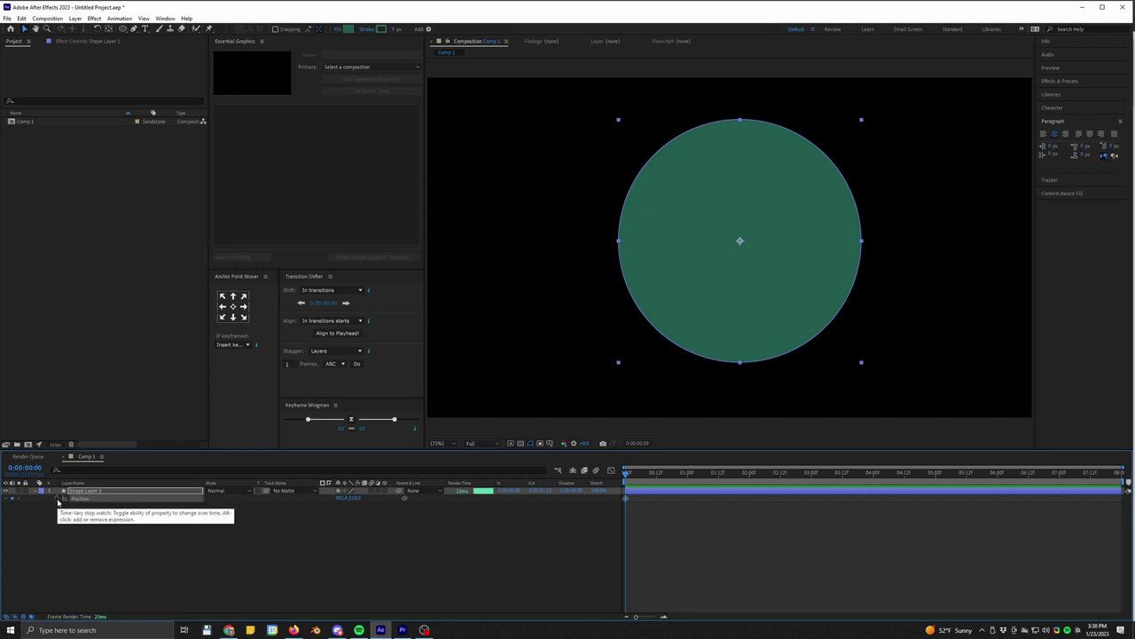
click(691, 478)
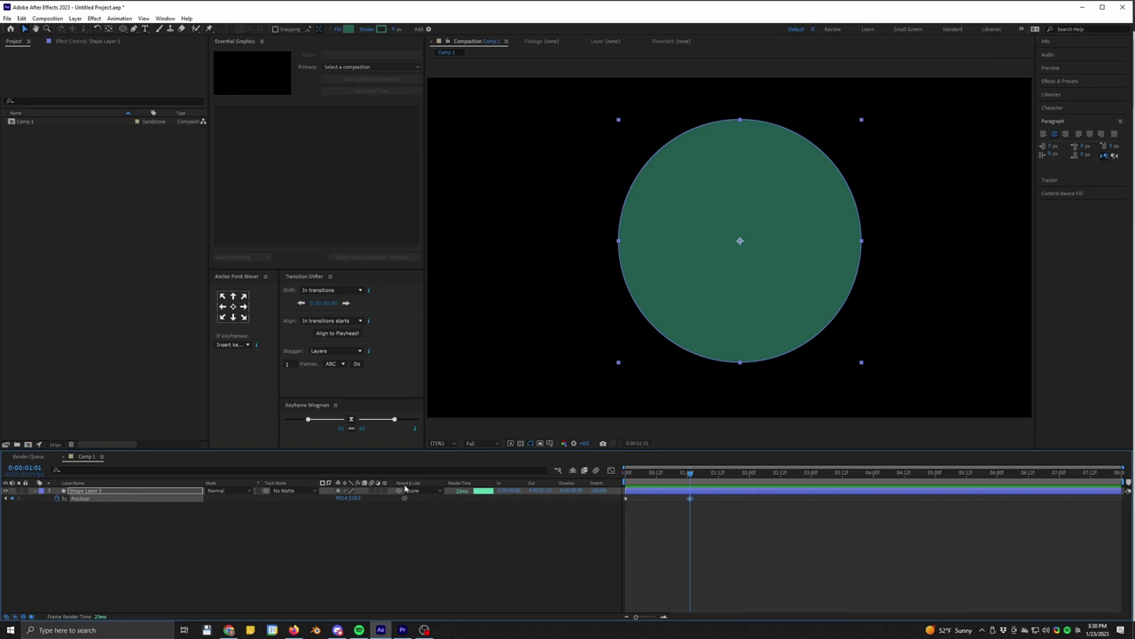
drag(340, 500, 514, 502)
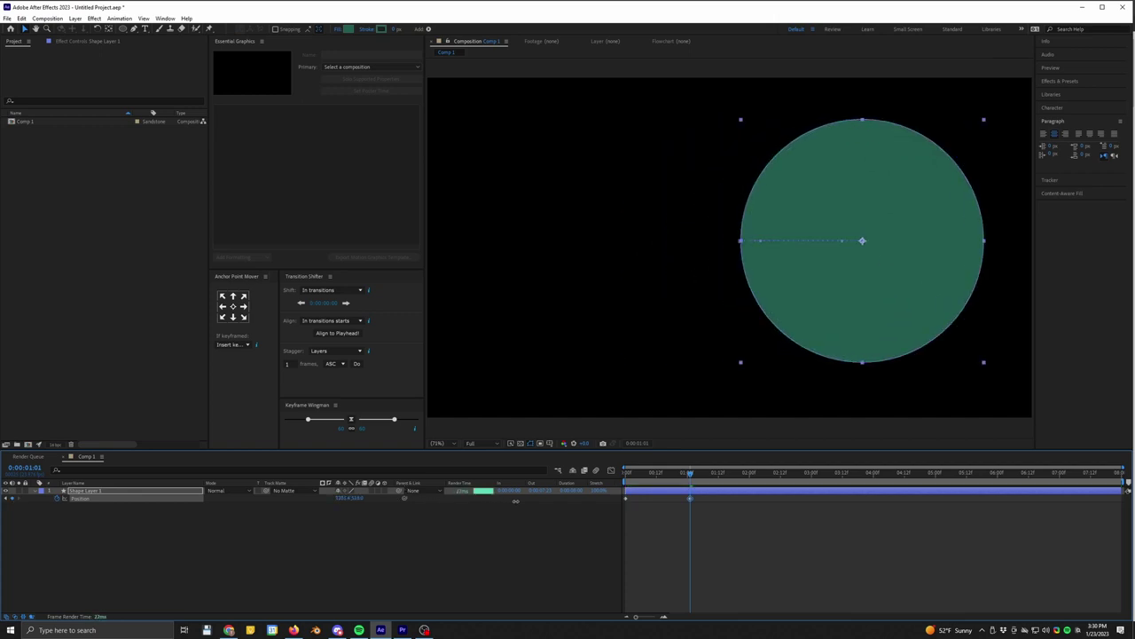
click(591, 556)
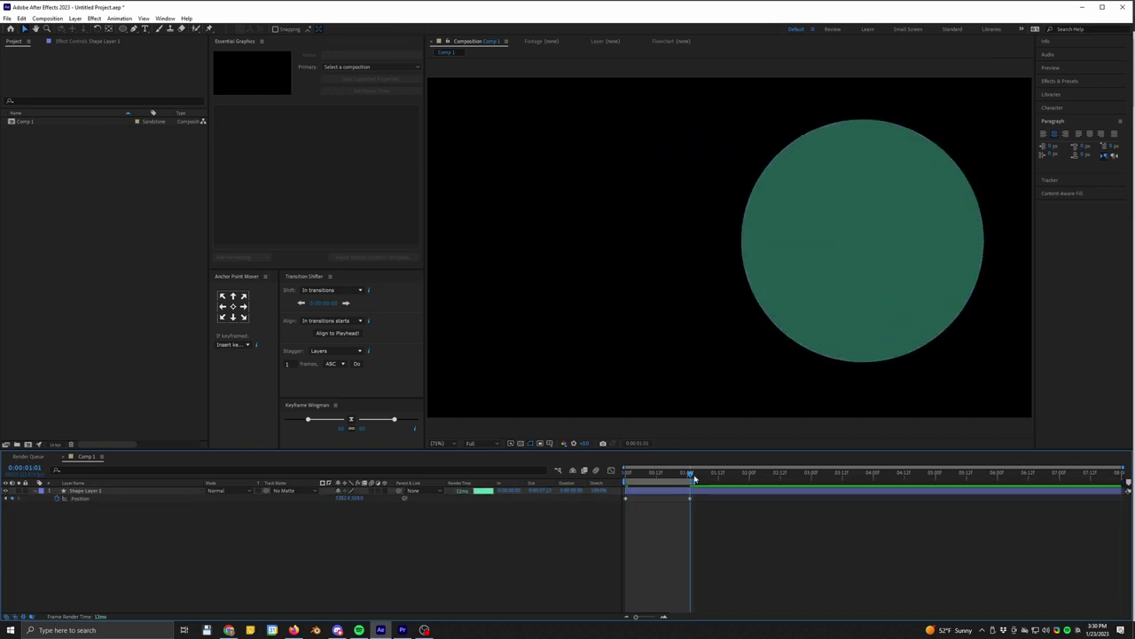
drag(690, 474, 705, 475)
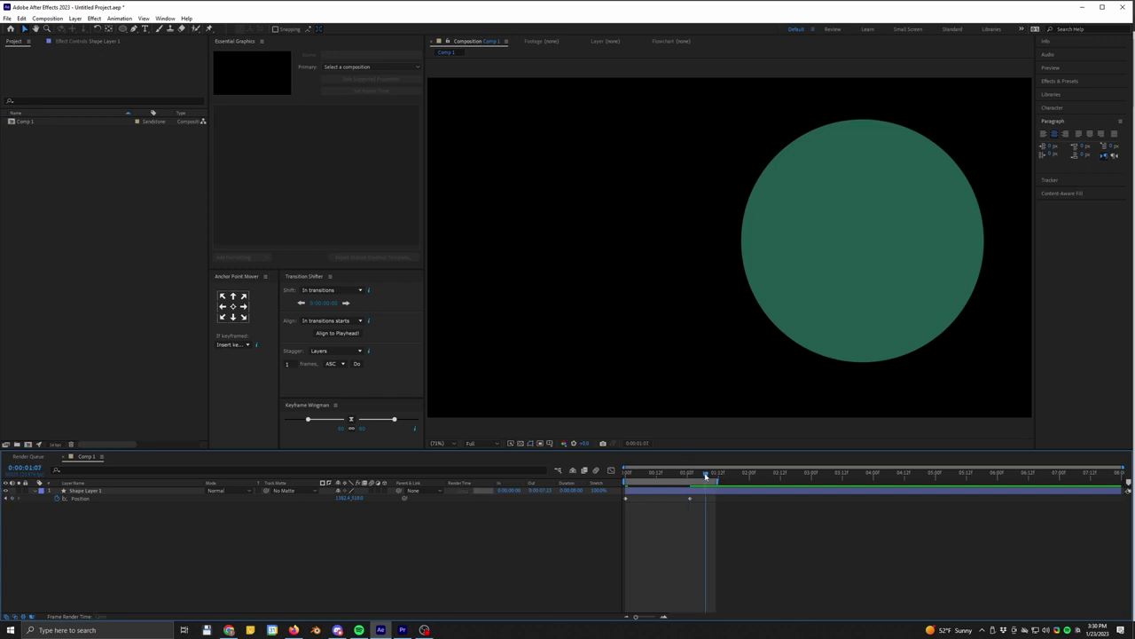
key(space)
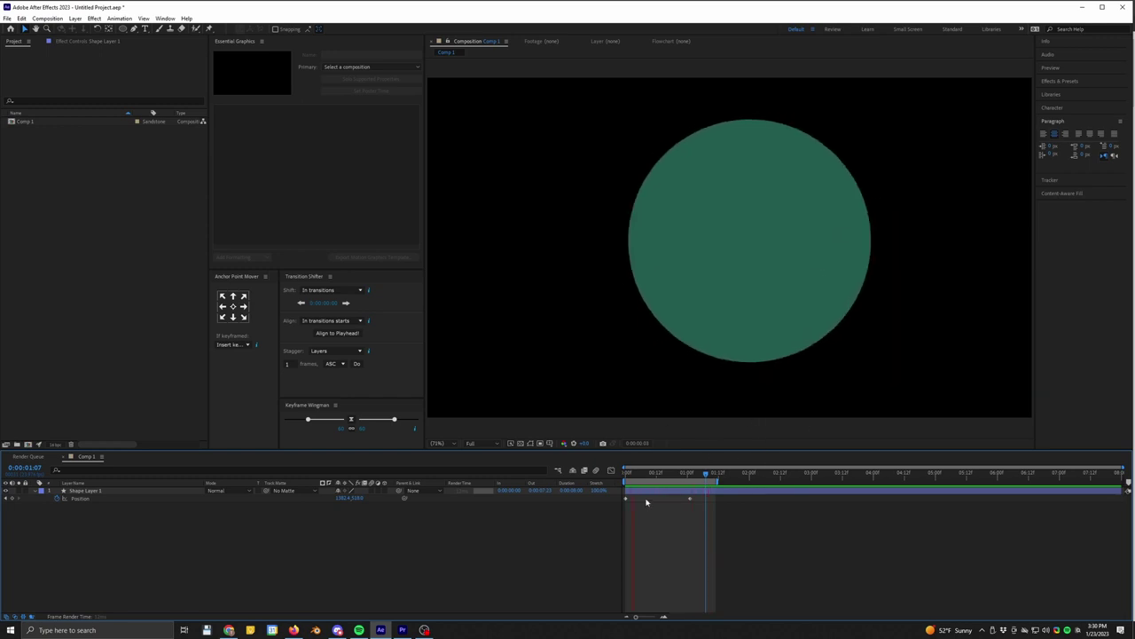
key(space)
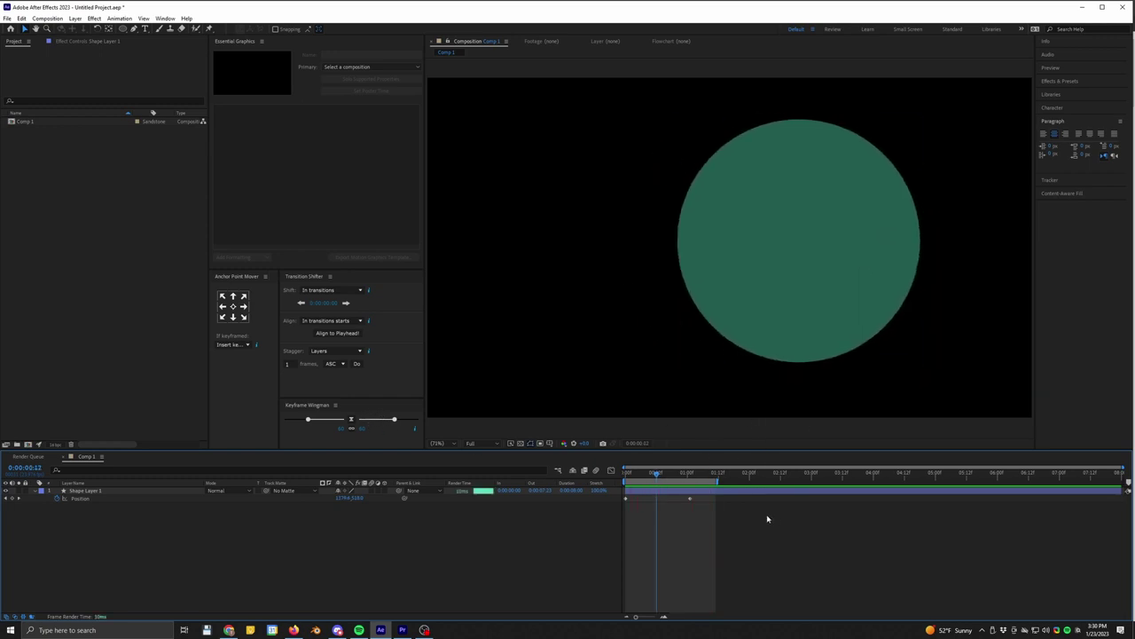
- Ease the second Position keyframe at full influence with Keyframe Wingman; extend the work area to about 04:22
drag(702, 518, 679, 496)
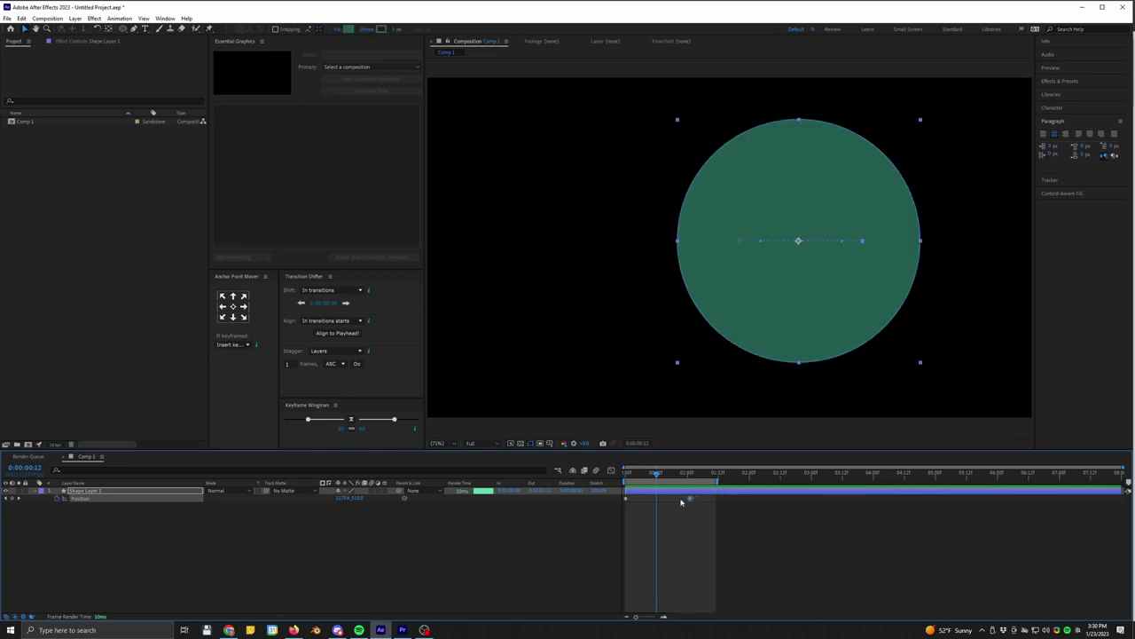
drag(274, 352, 315, 350)
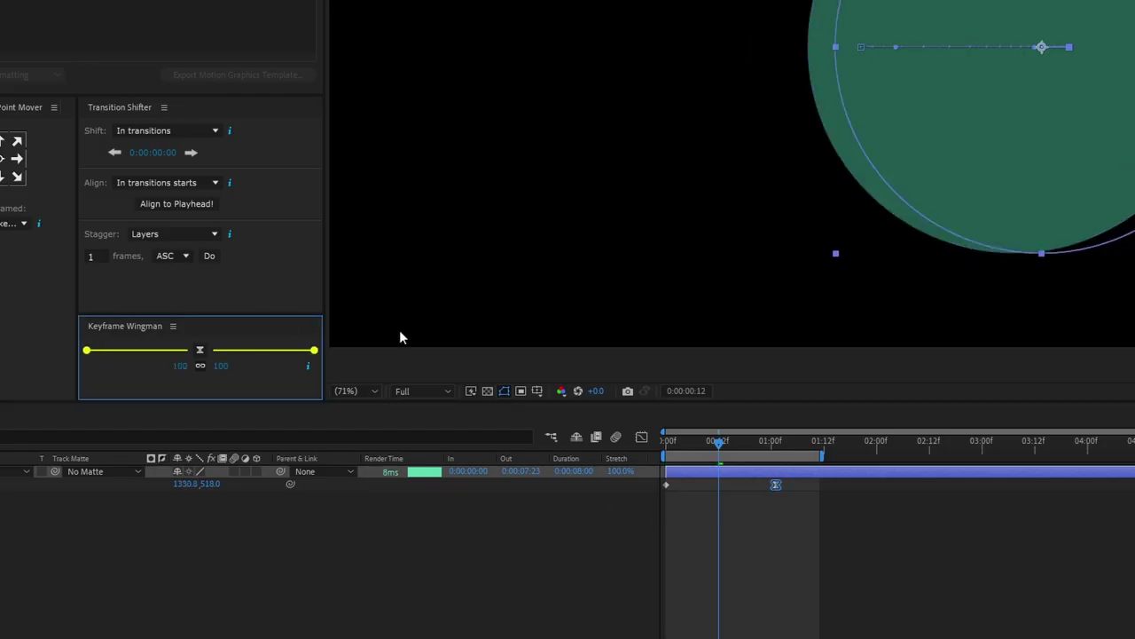
click(363, 521)
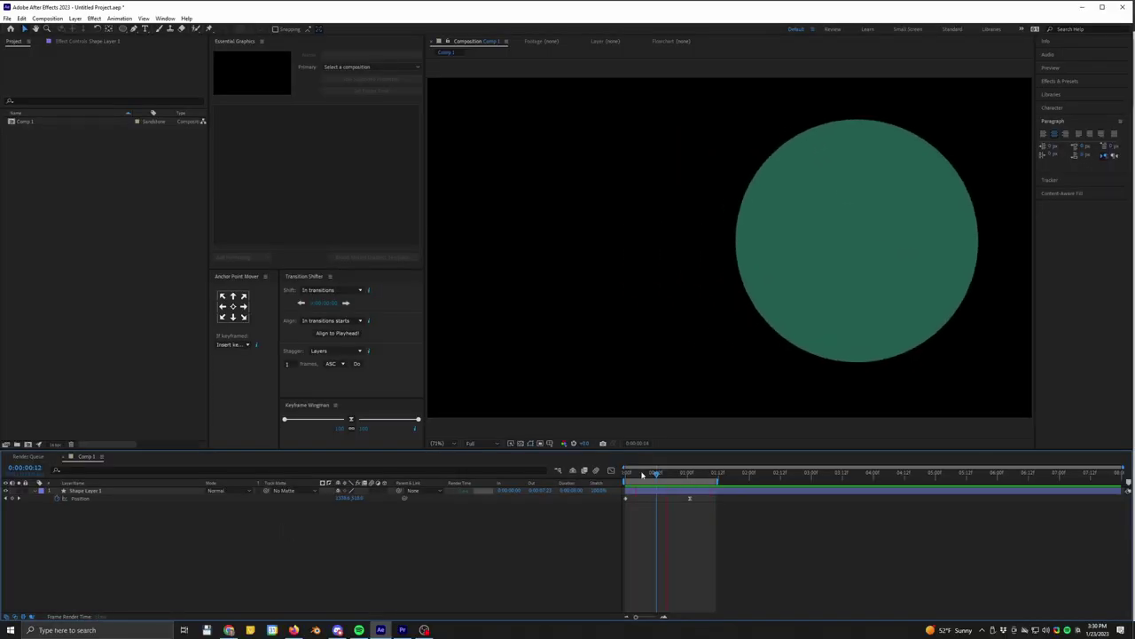
click(689, 499)
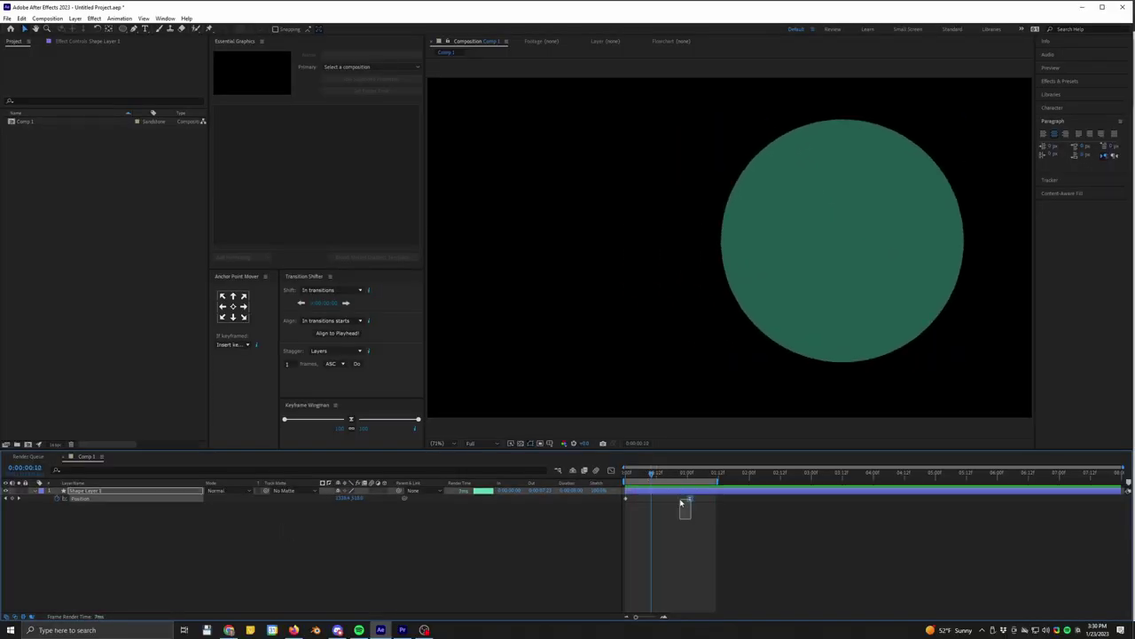
click(419, 420)
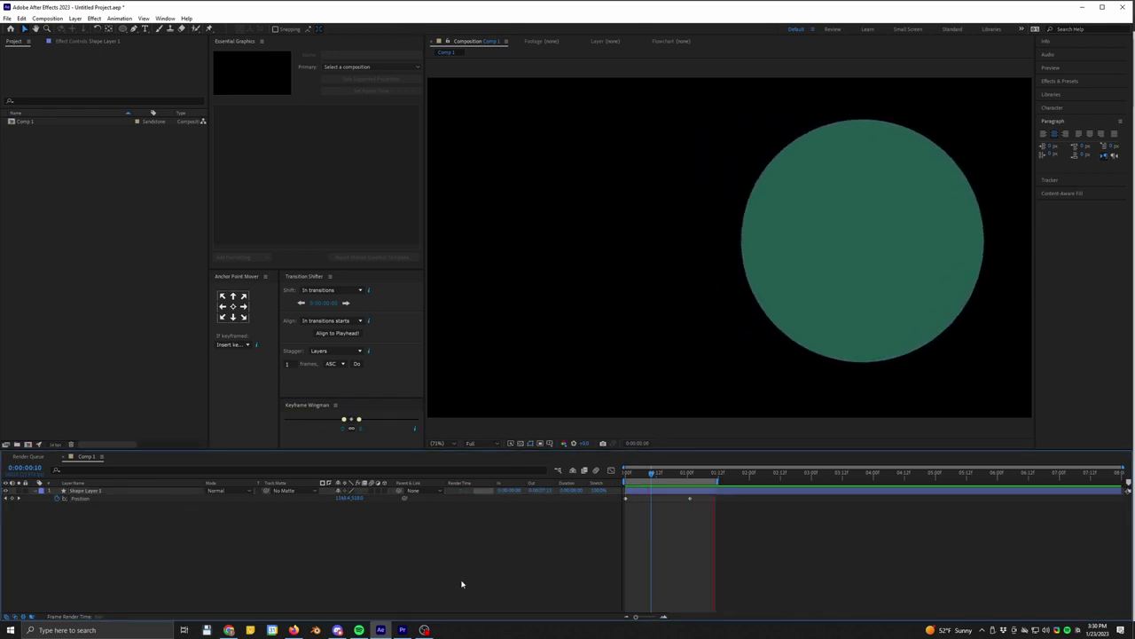
drag(362, 419, 479, 422)
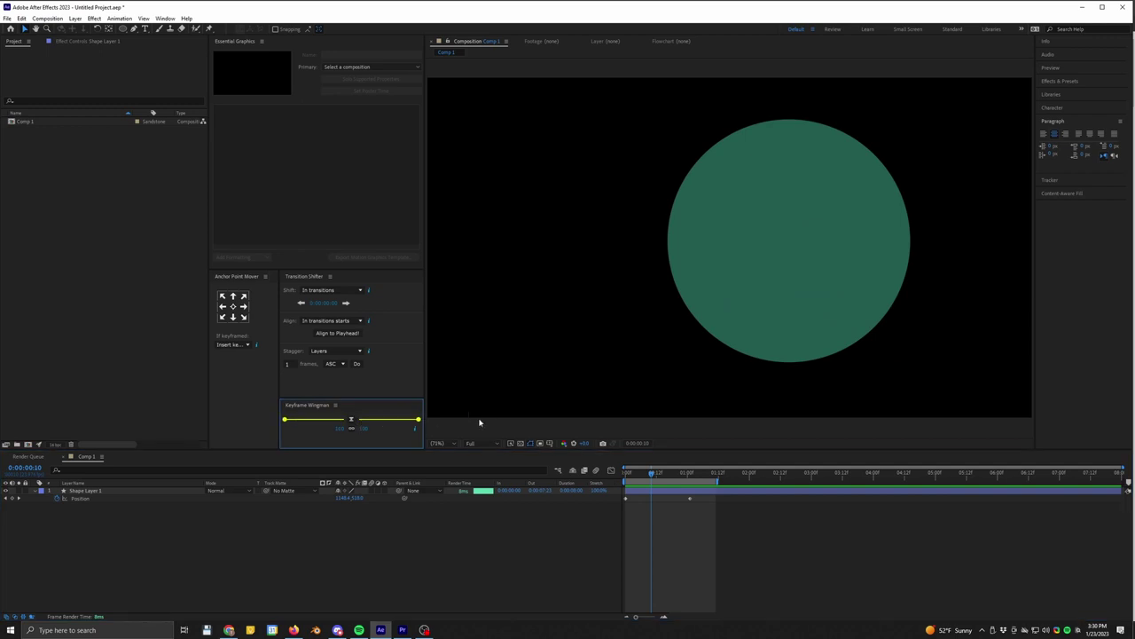
click(528, 565)
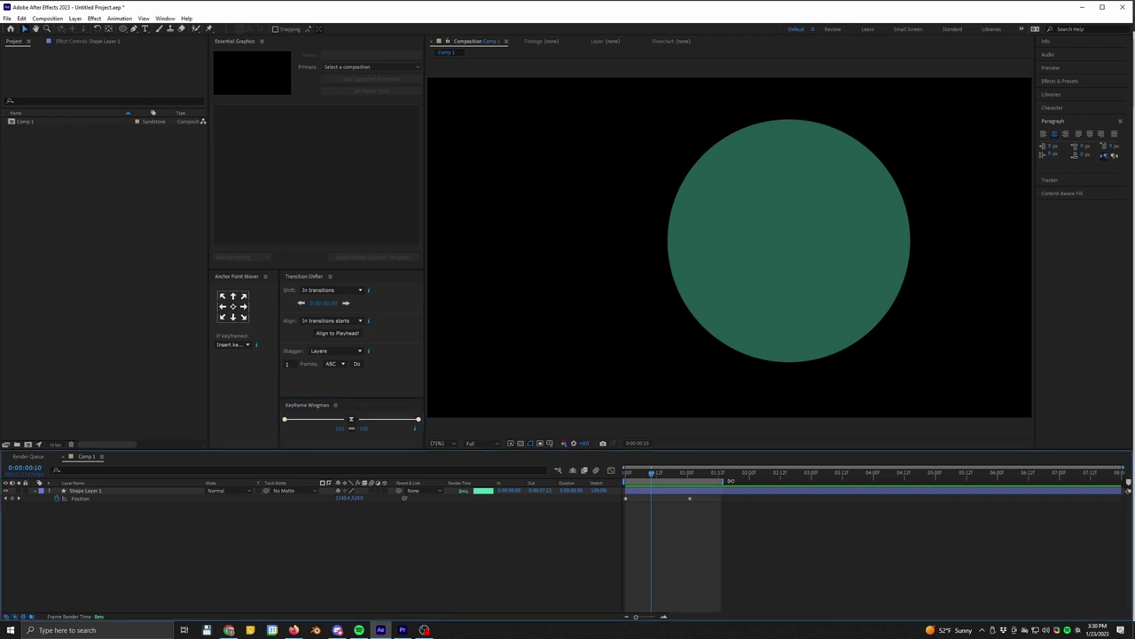
drag(719, 480, 917, 480)
key(space)
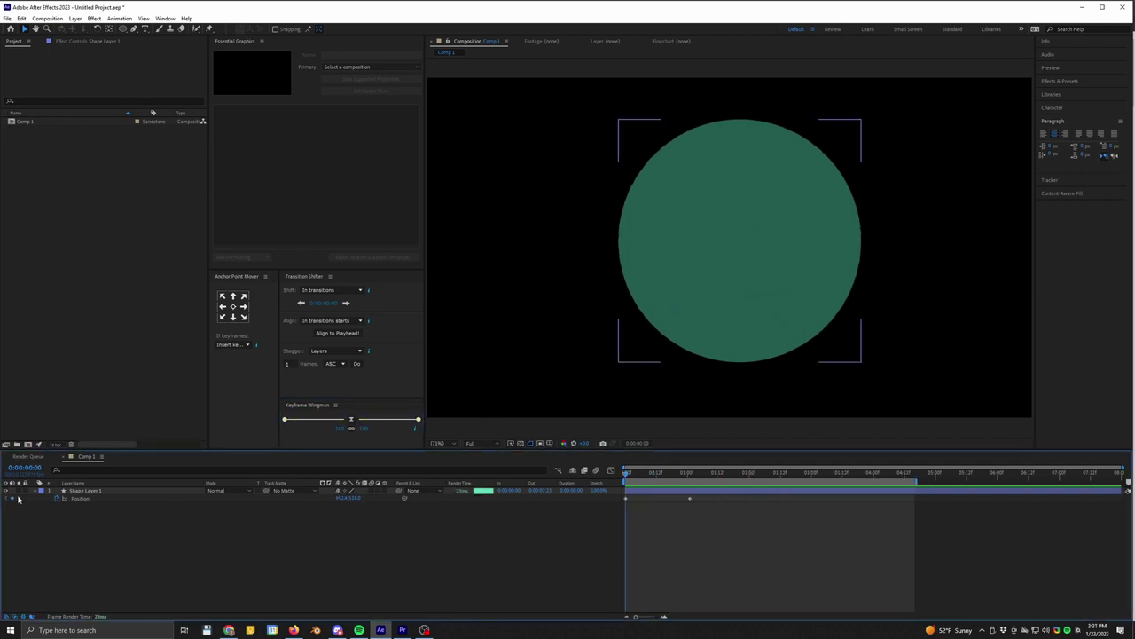
- Duplicate the circle layer and give Shape Layer 2 a new fill colour
click(79, 493)
key(ctrl+d)
key(ctrl+d)
key(ctrl+d)
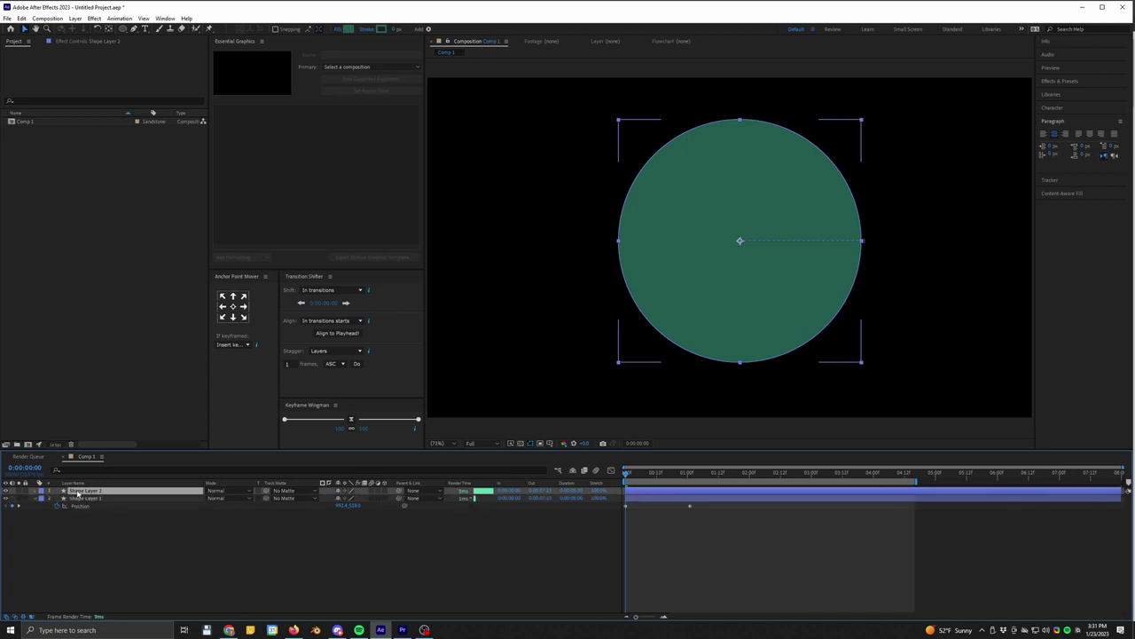
click(93, 537)
click(86, 506)
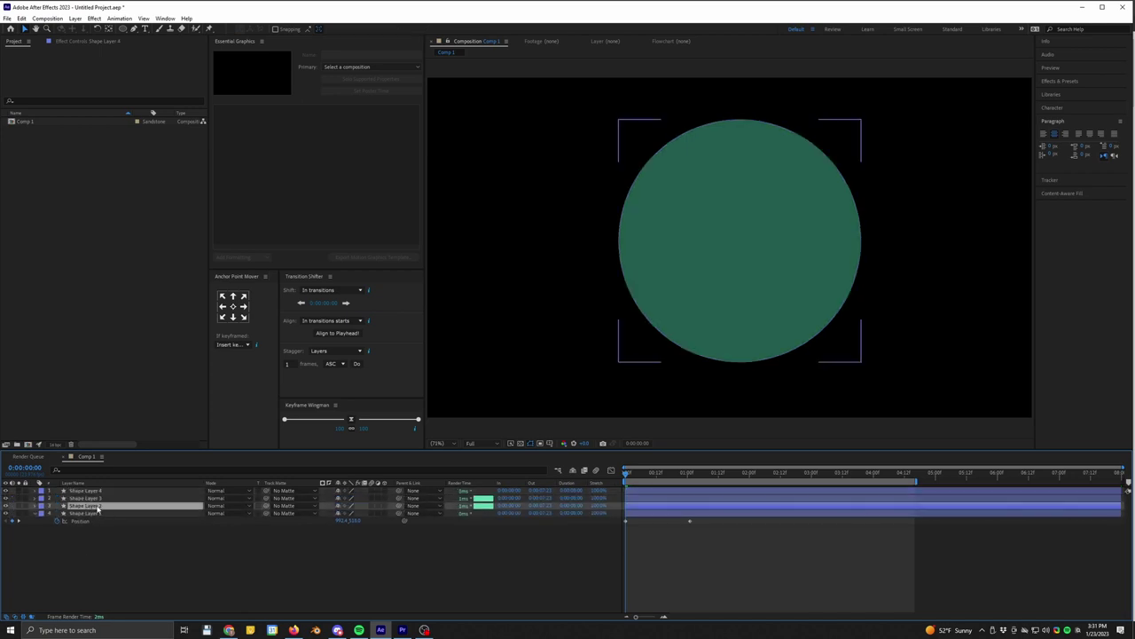
click(348, 29)
click(146, 169)
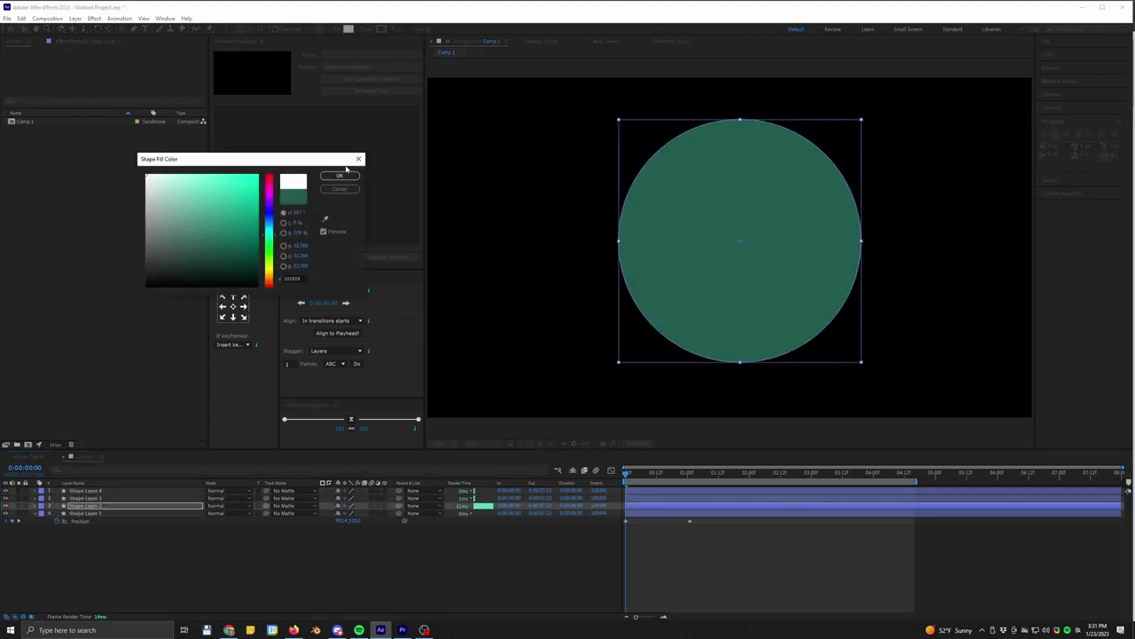
click(337, 176)
- Fill Shape Layer 3 green and the top Shape Layer 4 light cyan
click(113, 499)
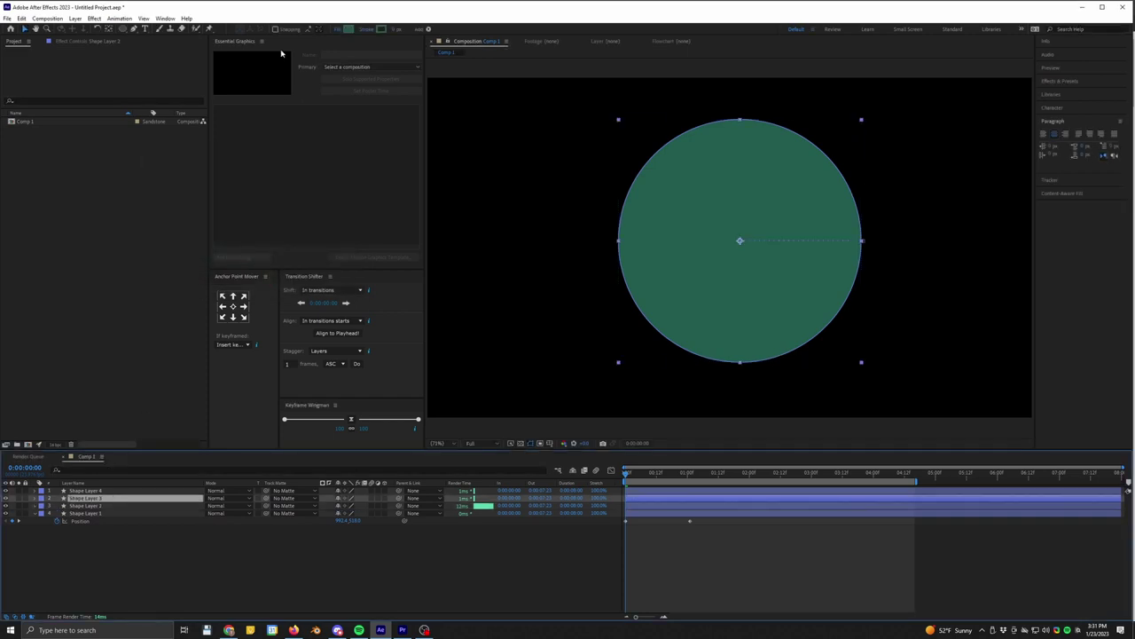
click(347, 29)
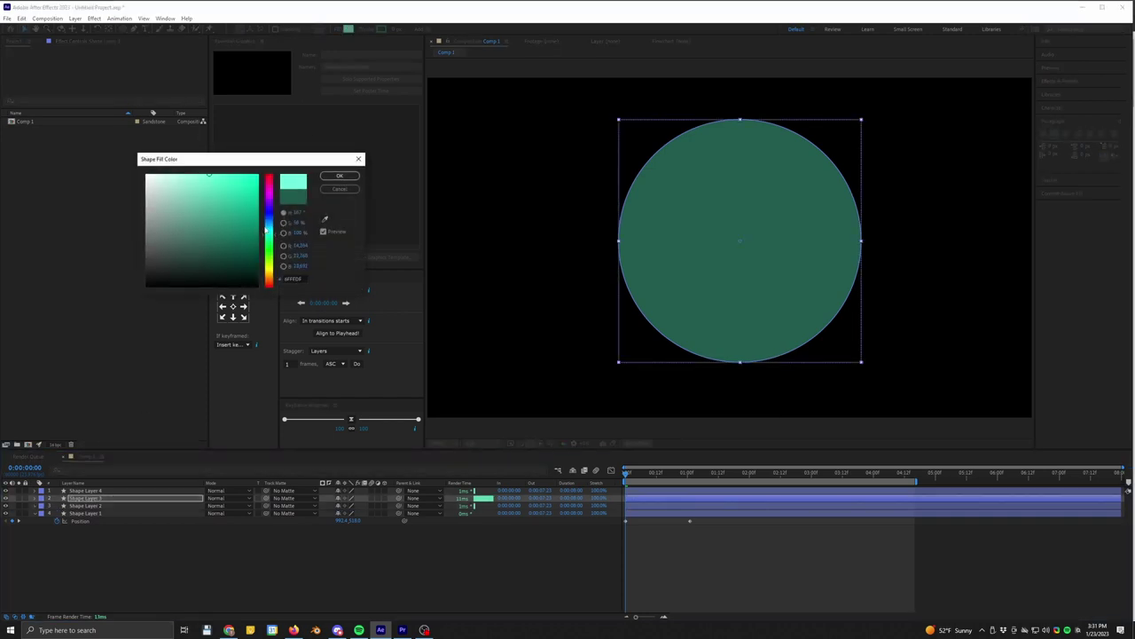
click(339, 175)
click(202, 490)
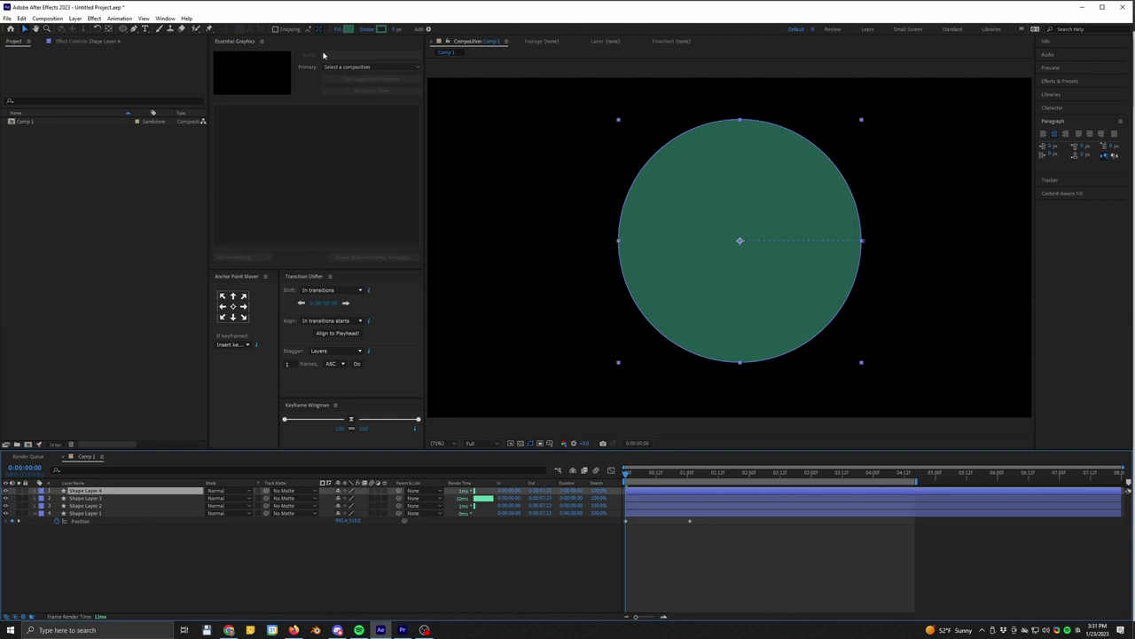
click(347, 29)
click(173, 175)
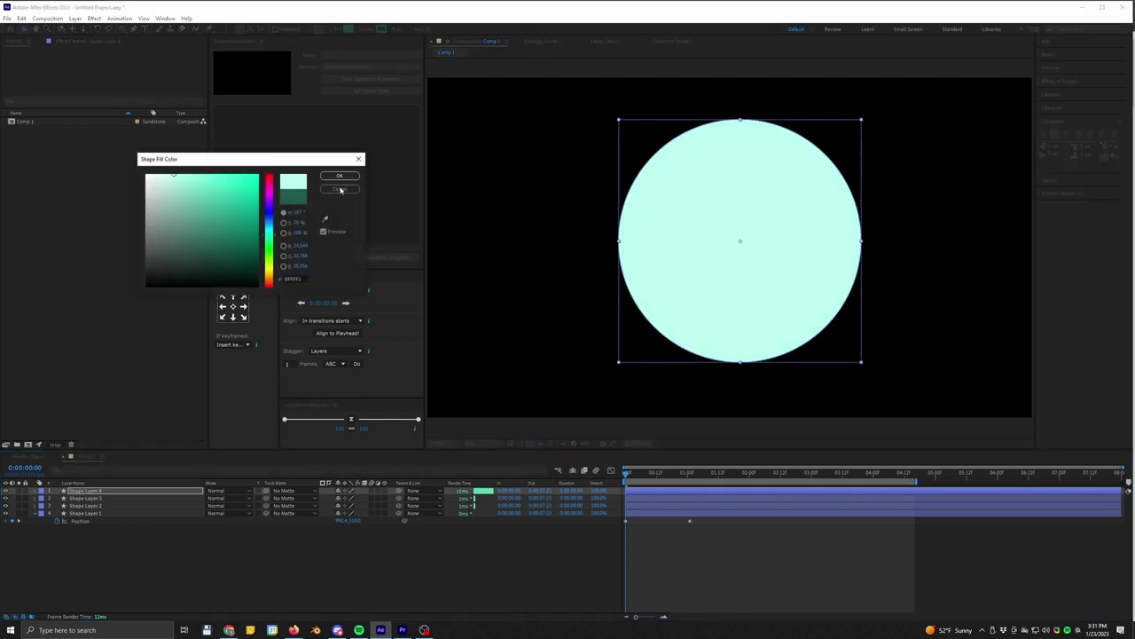
click(354, 180)
- Apply easy ease to all four layers' Position keyframes at one second
click(359, 533)
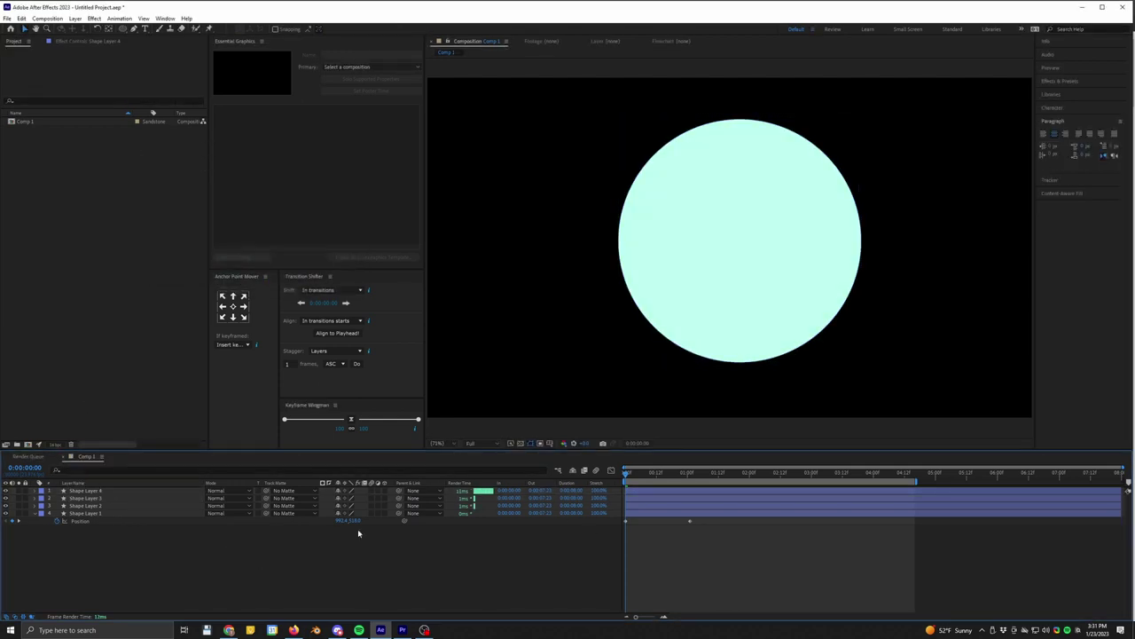
drag(120, 527, 93, 498)
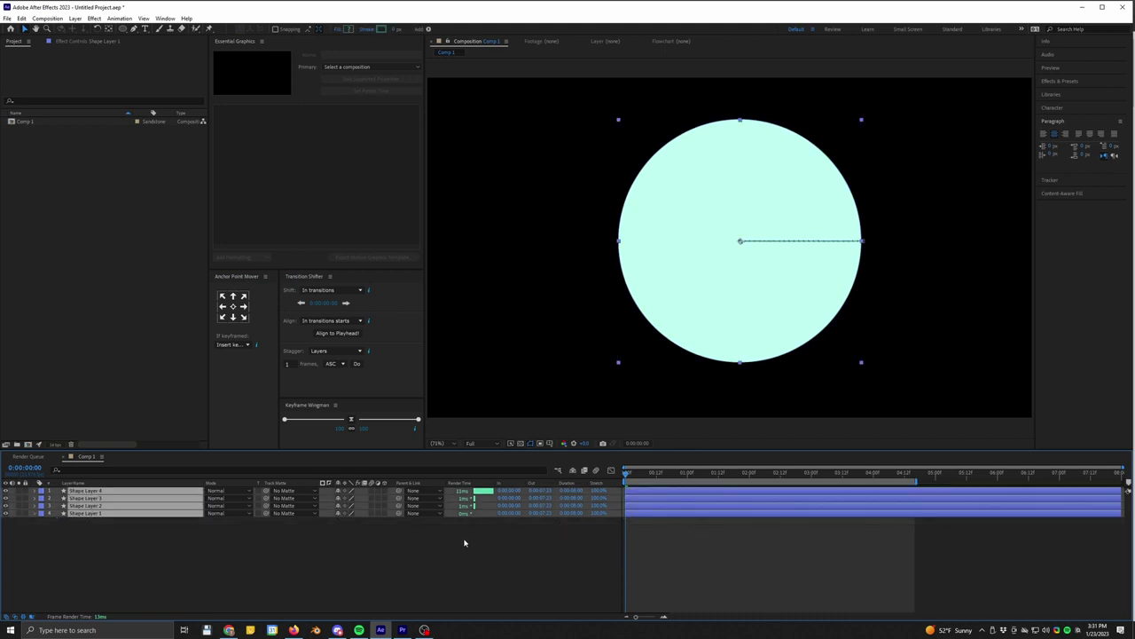
key(u)
drag(771, 489, 735, 604)
click(341, 374)
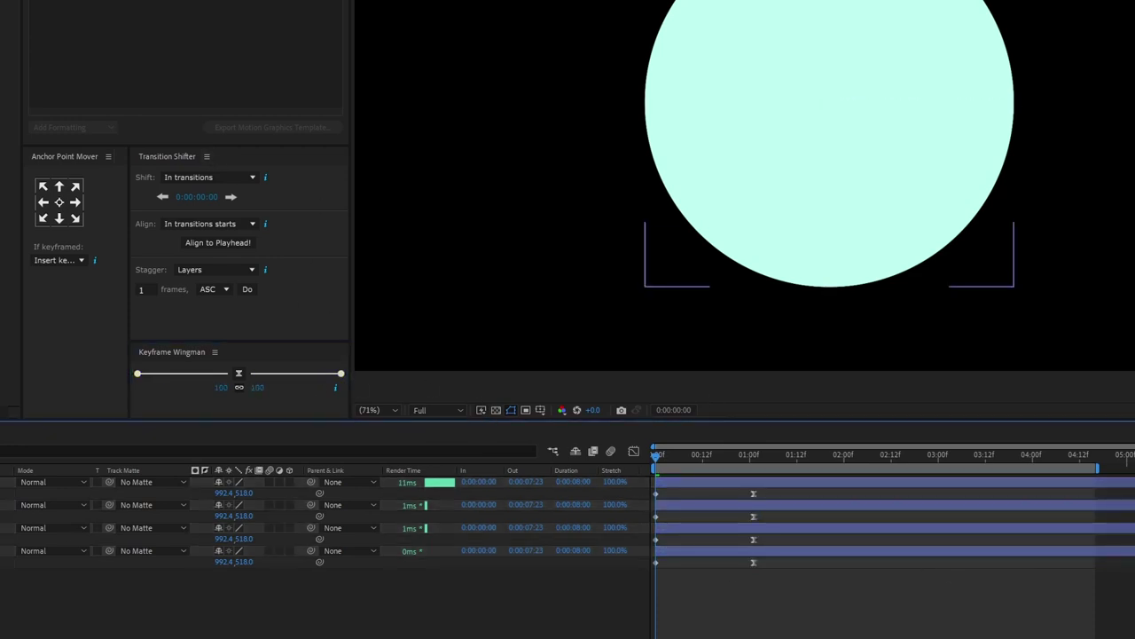
- Stagger the four selected layers' start times with Transition Shifter at 1 frame, applied repeatedly
click(142, 551)
shift+click(137, 487)
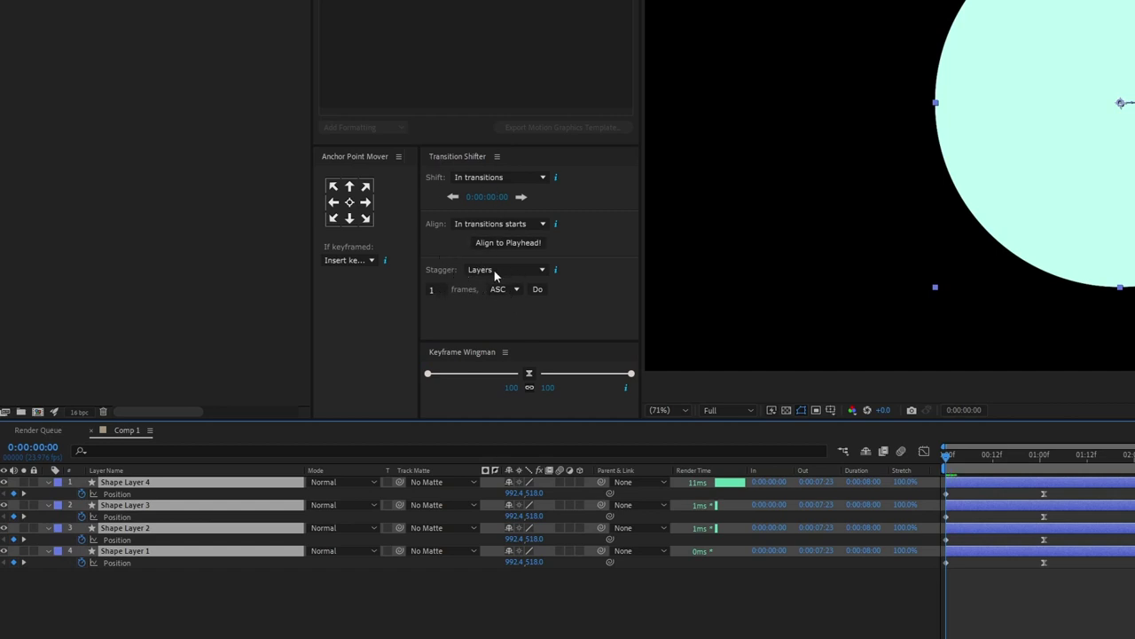
click(427, 291)
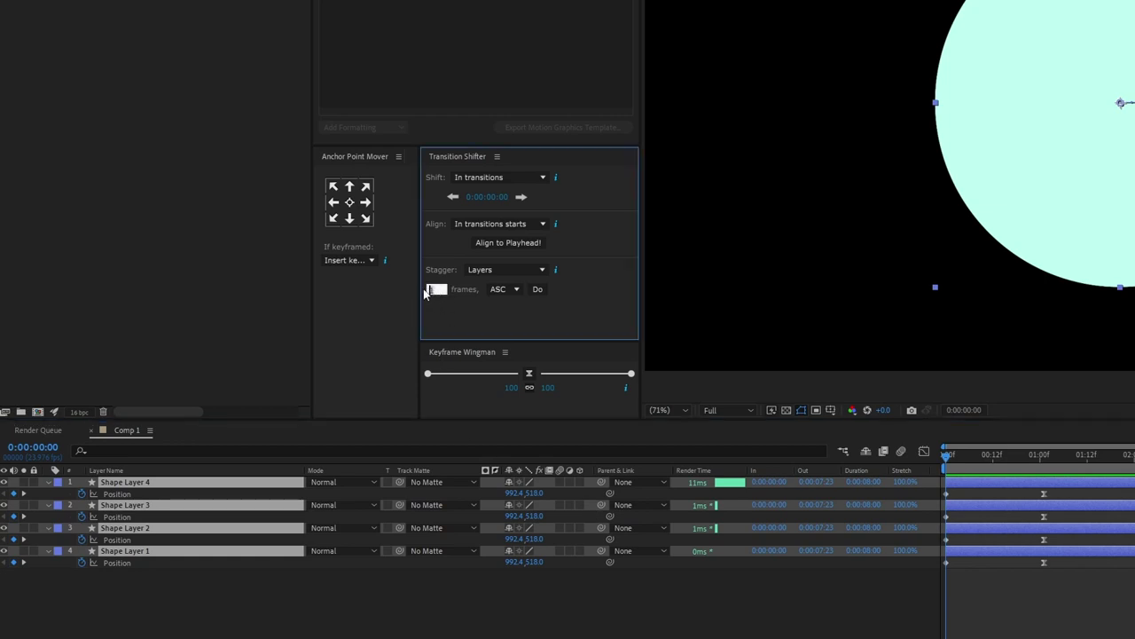
key(Return)
click(539, 289)
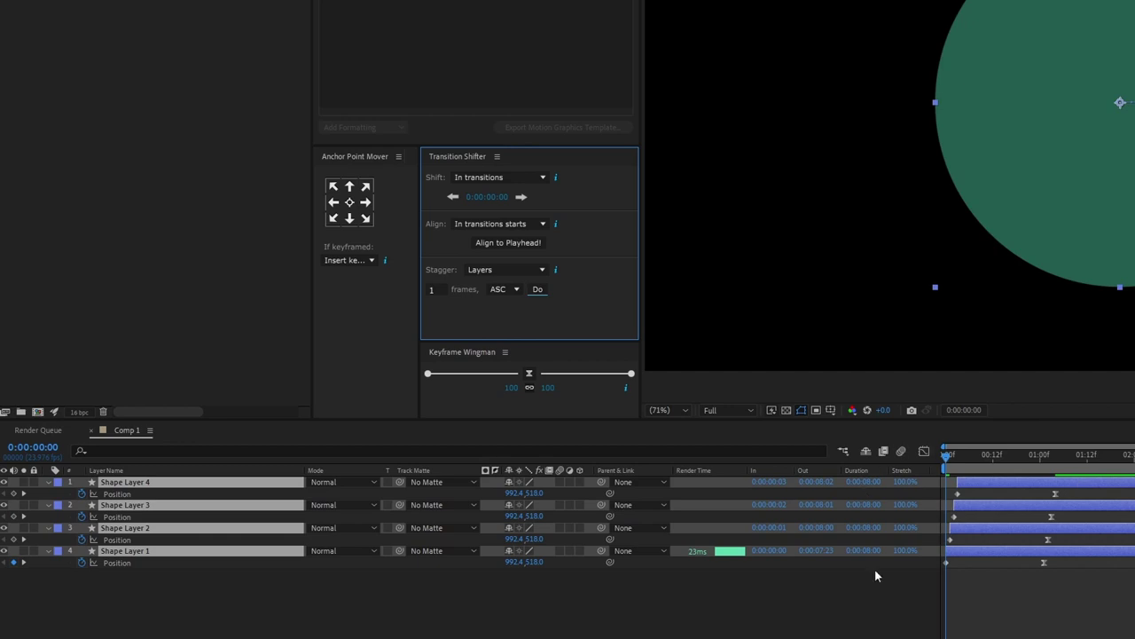
click(540, 290)
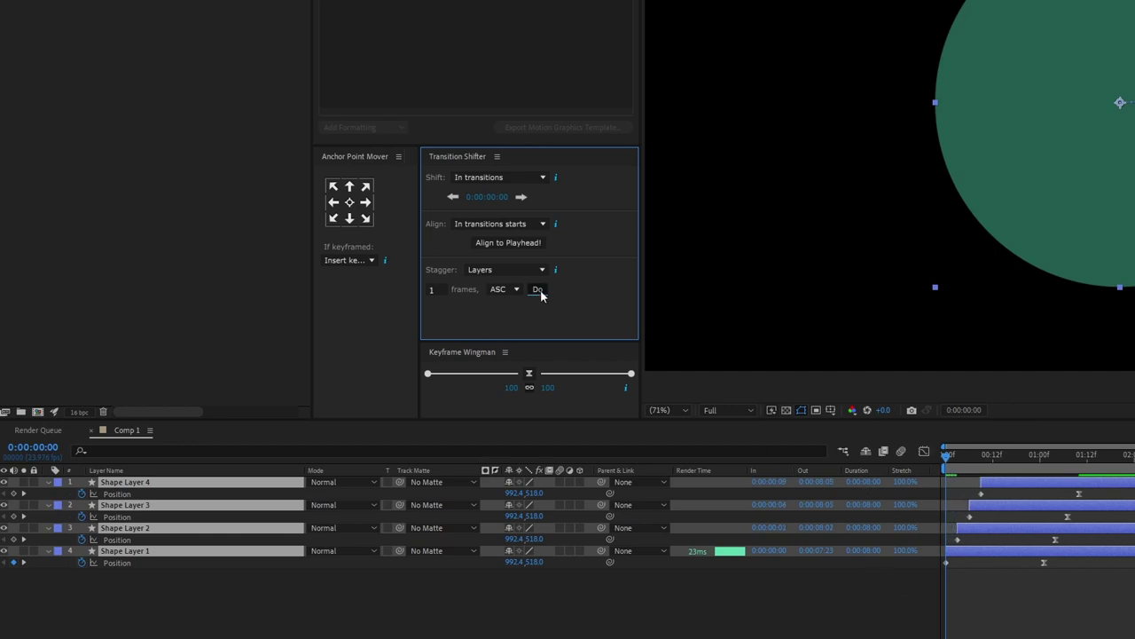
click(539, 290)
click(539, 290)
click(539, 290)
click(539, 290)
click(540, 291)
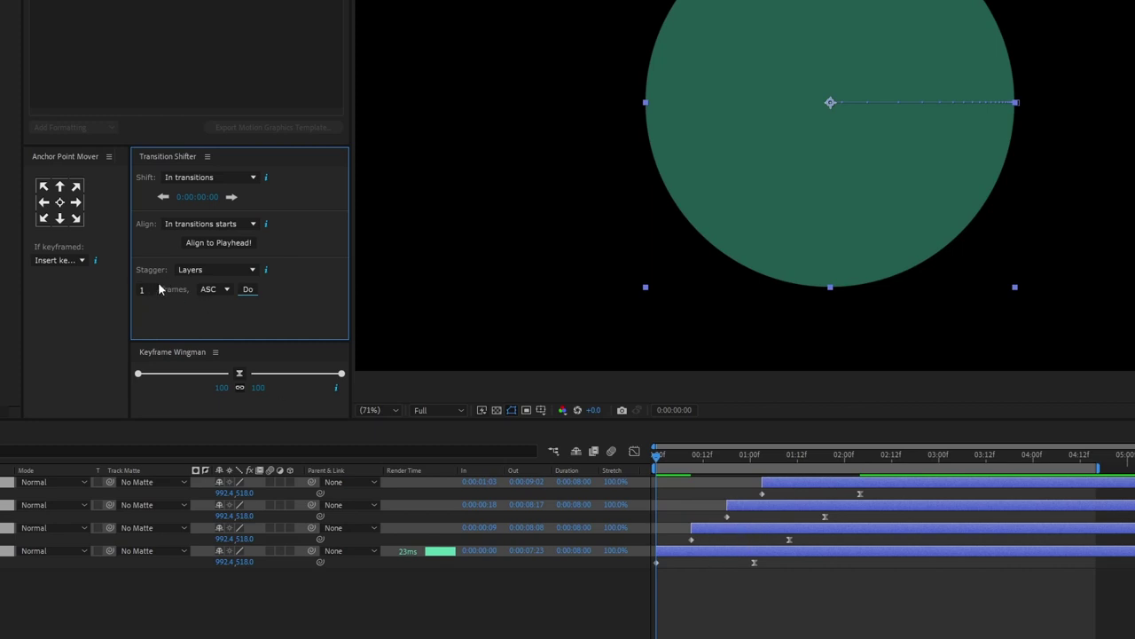
- Keep the Layers stagger mode and preview the cascading circles
click(191, 272)
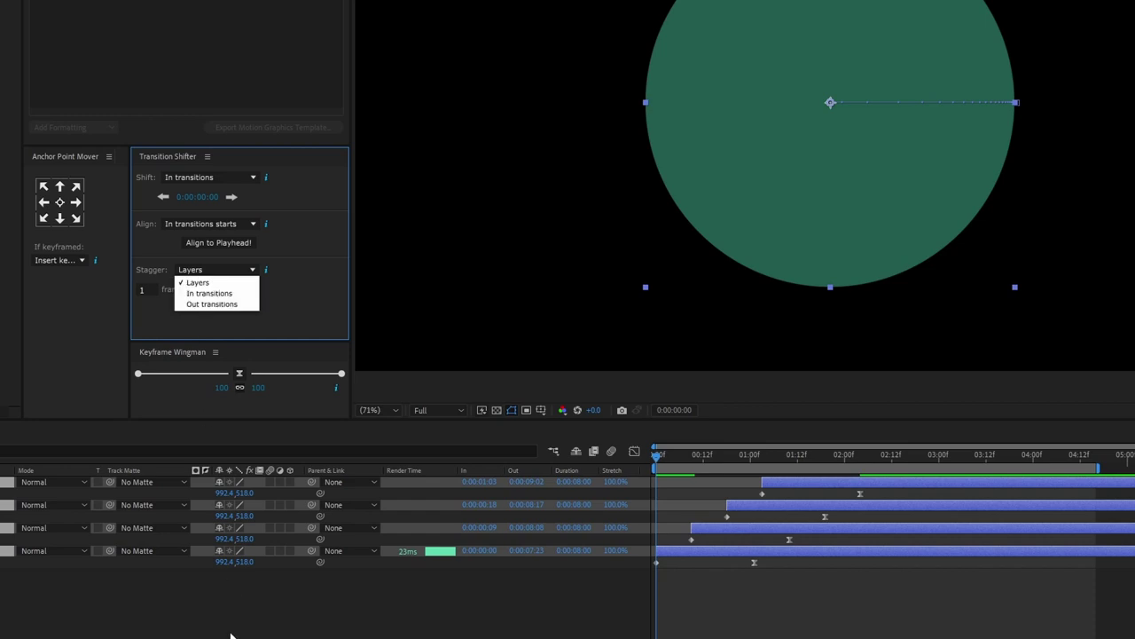
click(314, 241)
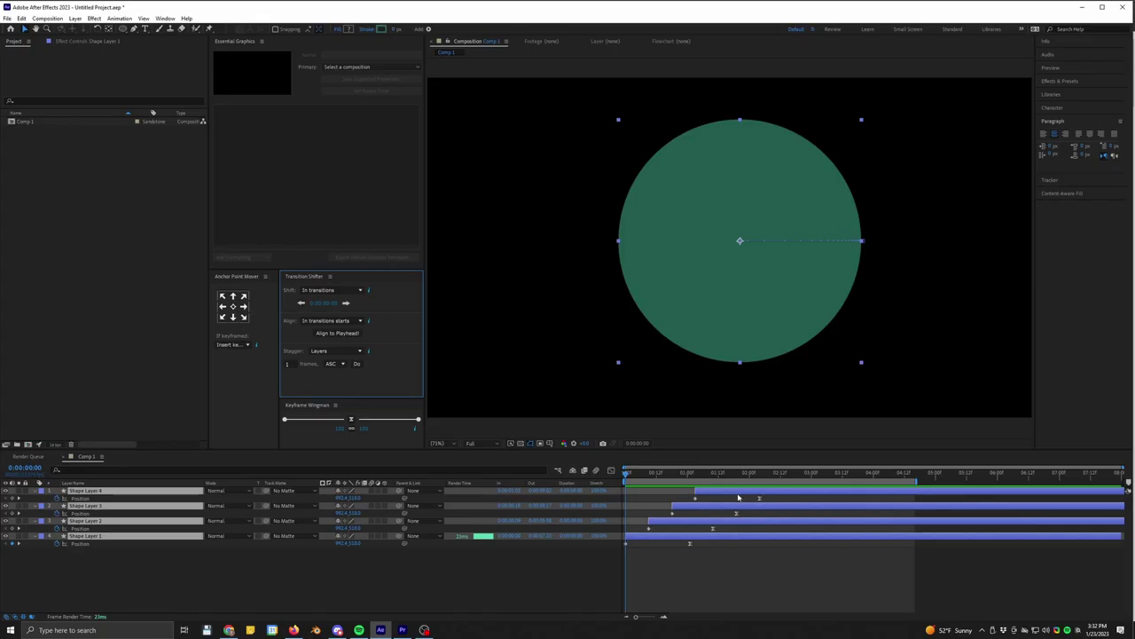
key(space)
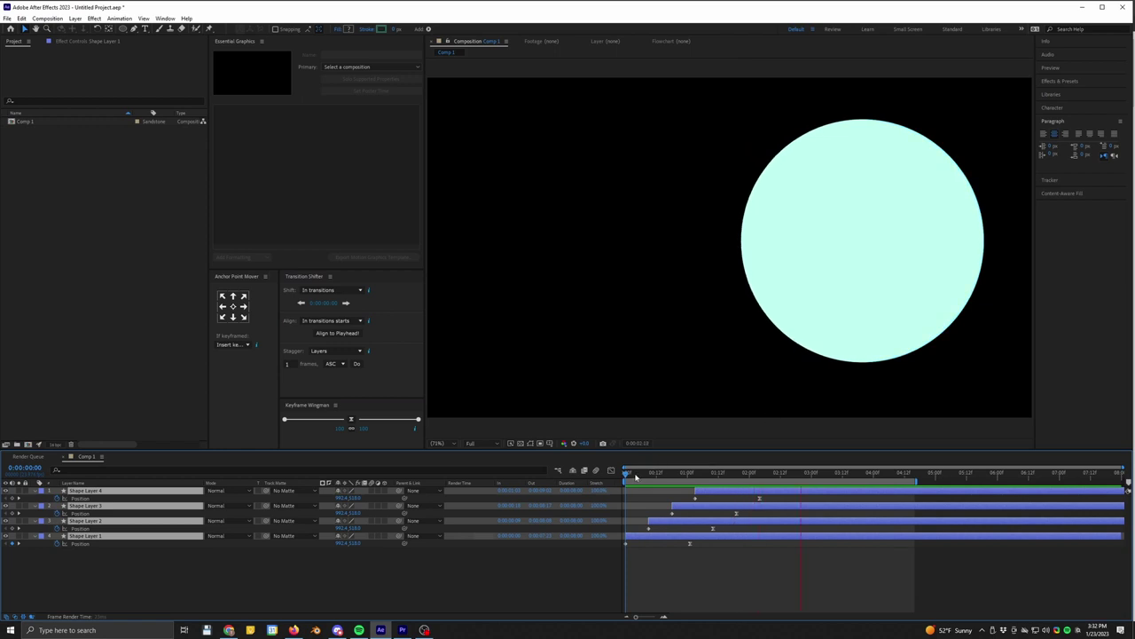
key(space)
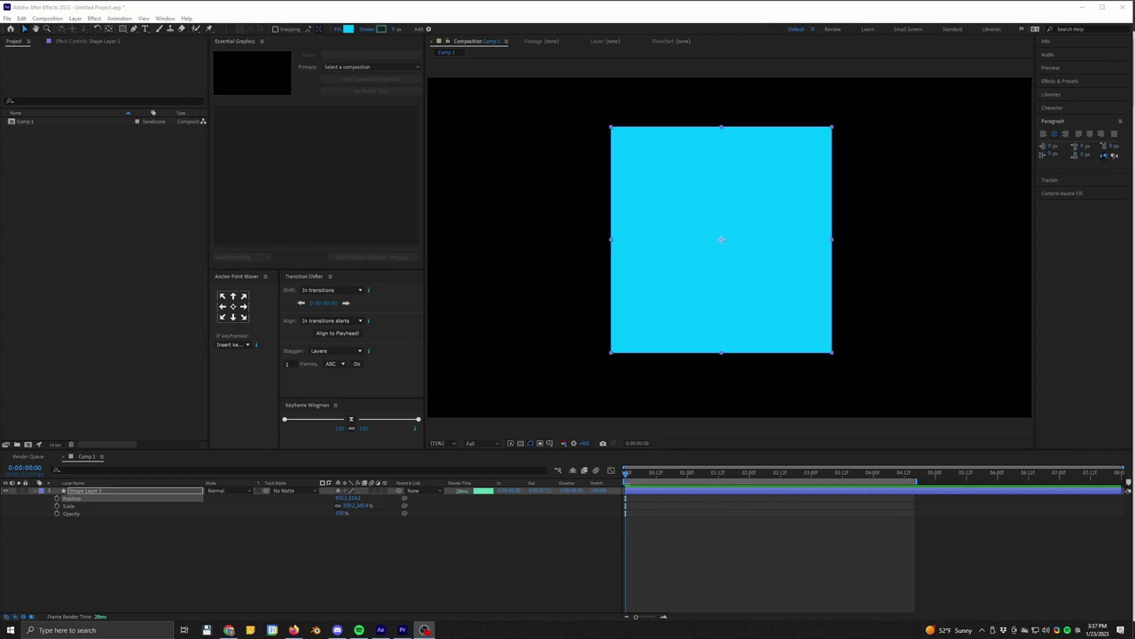
- Nudge the cyan square slightly up and to the left
drag(720, 210, 697, 193)
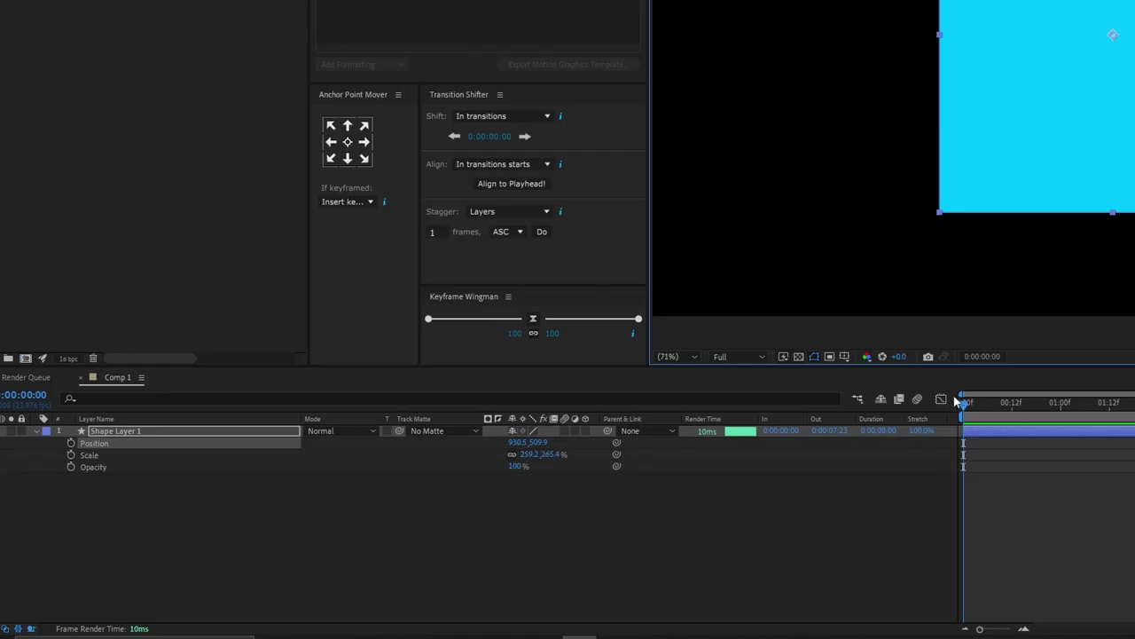
- Keyframe Position, Scale and Opacity at one second, starting the square at about 126% scale
click(70, 444)
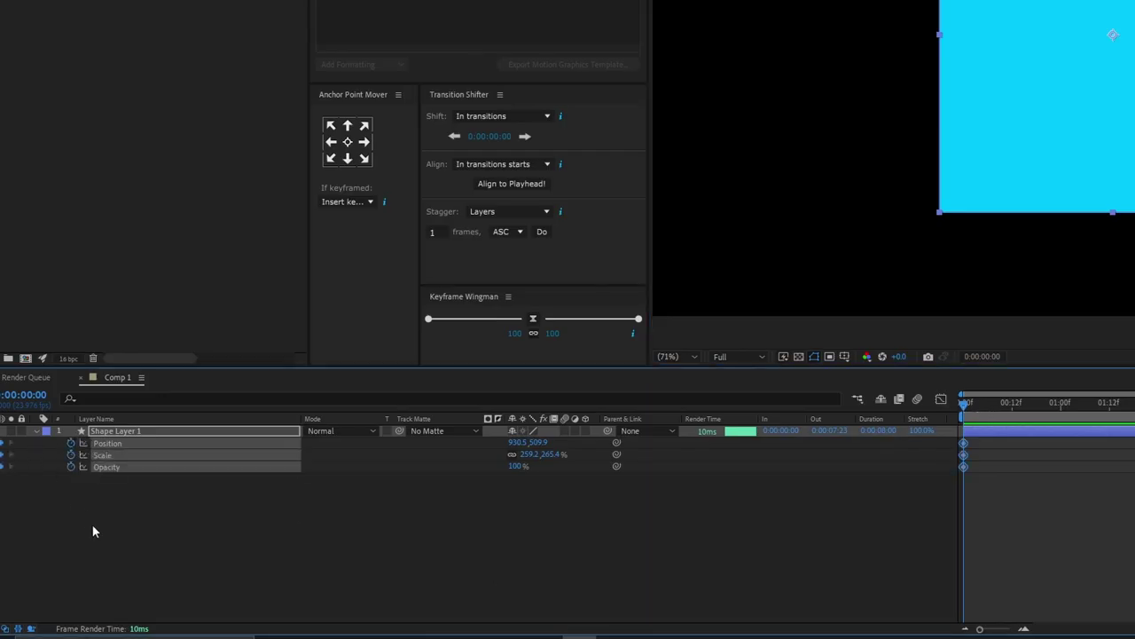
drag(965, 448, 1053, 451)
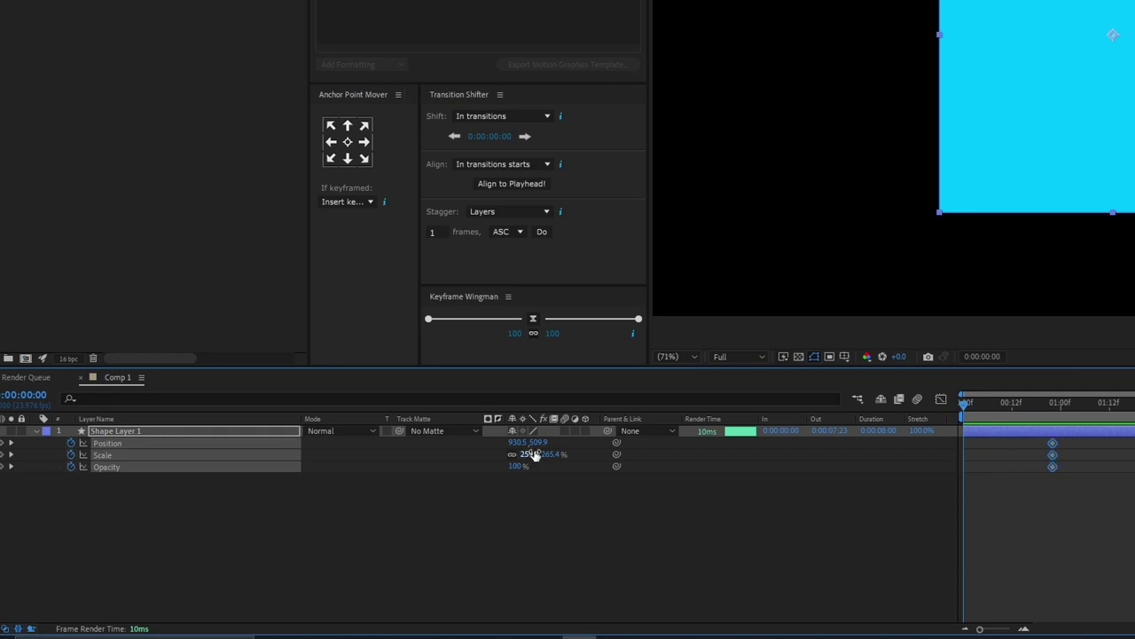
drag(534, 455, 473, 453)
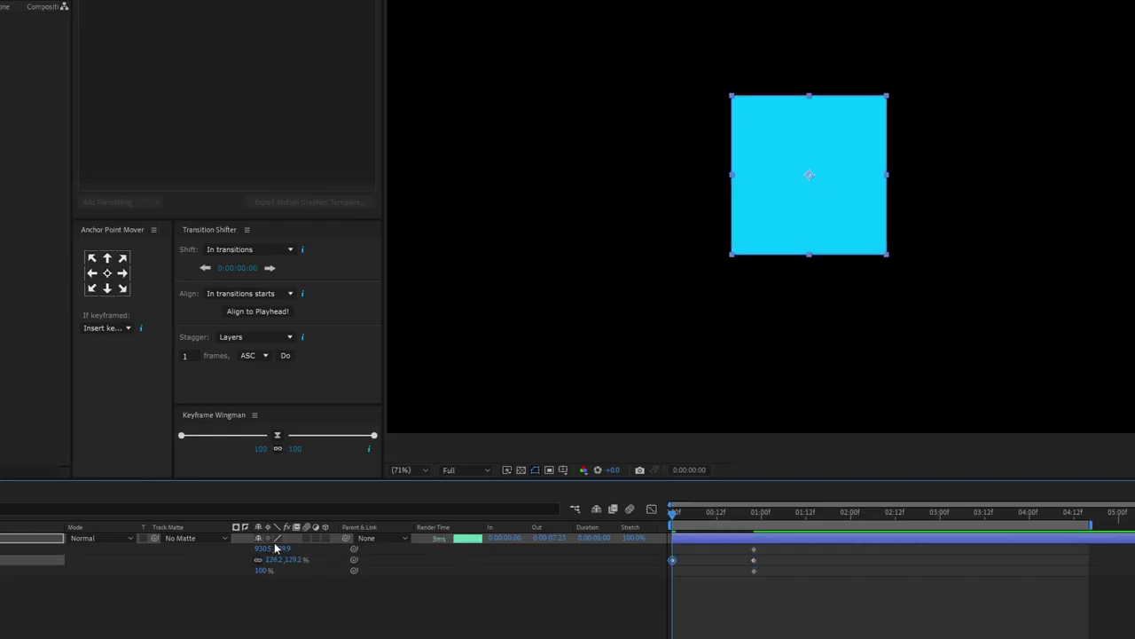
- Move the square's starting position to the left and set its starting Opacity to 0%
drag(275, 548, 160, 548)
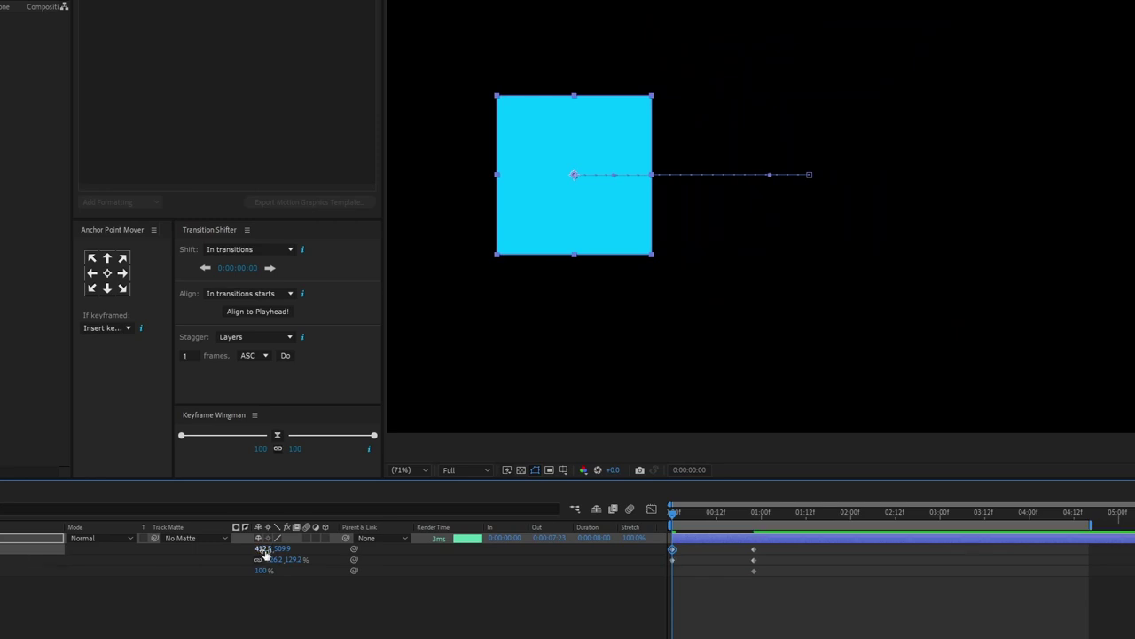
drag(263, 554, 198, 554)
drag(284, 553, 307, 552)
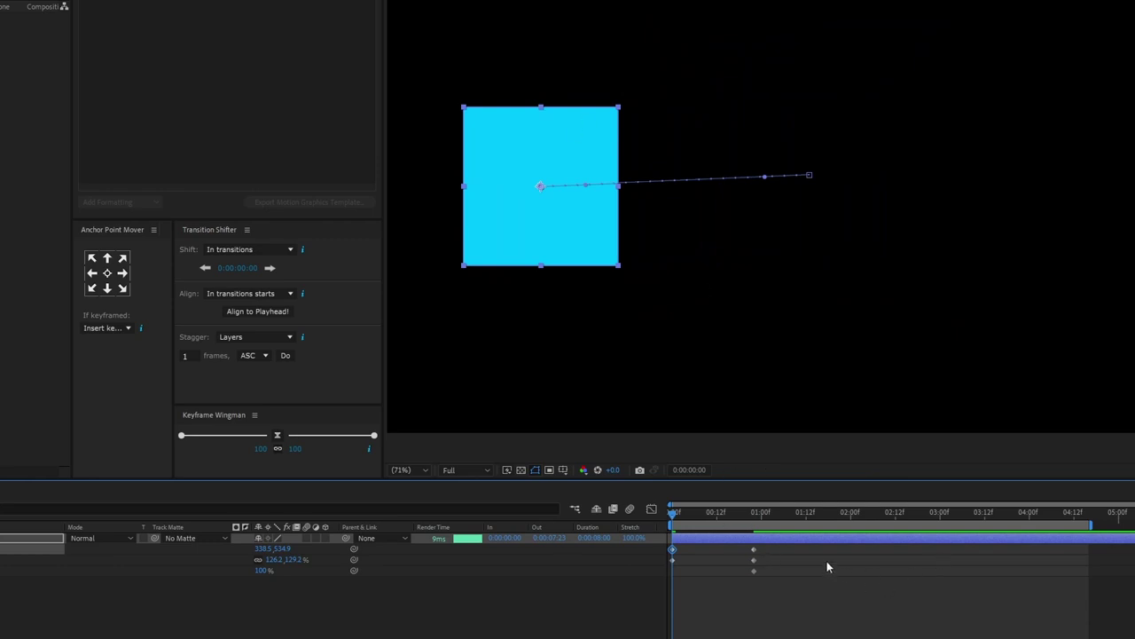
drag(259, 571, 204, 570)
- Ease the three keyframes at one second and preview the fade-in animation
drag(738, 571, 768, 543)
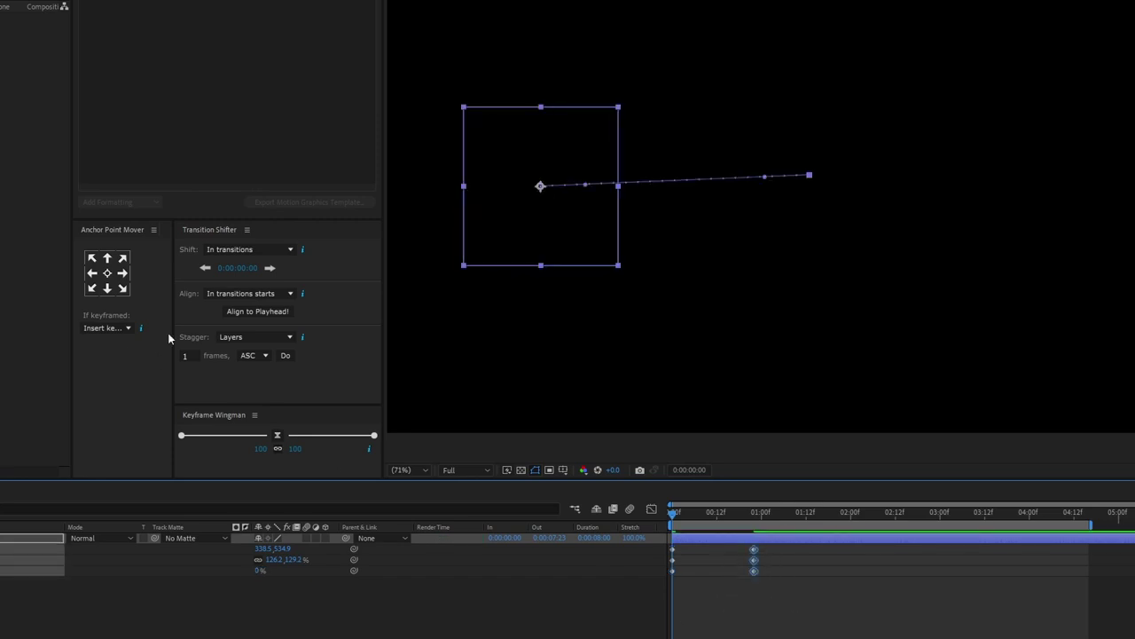
click(375, 439)
key(space)
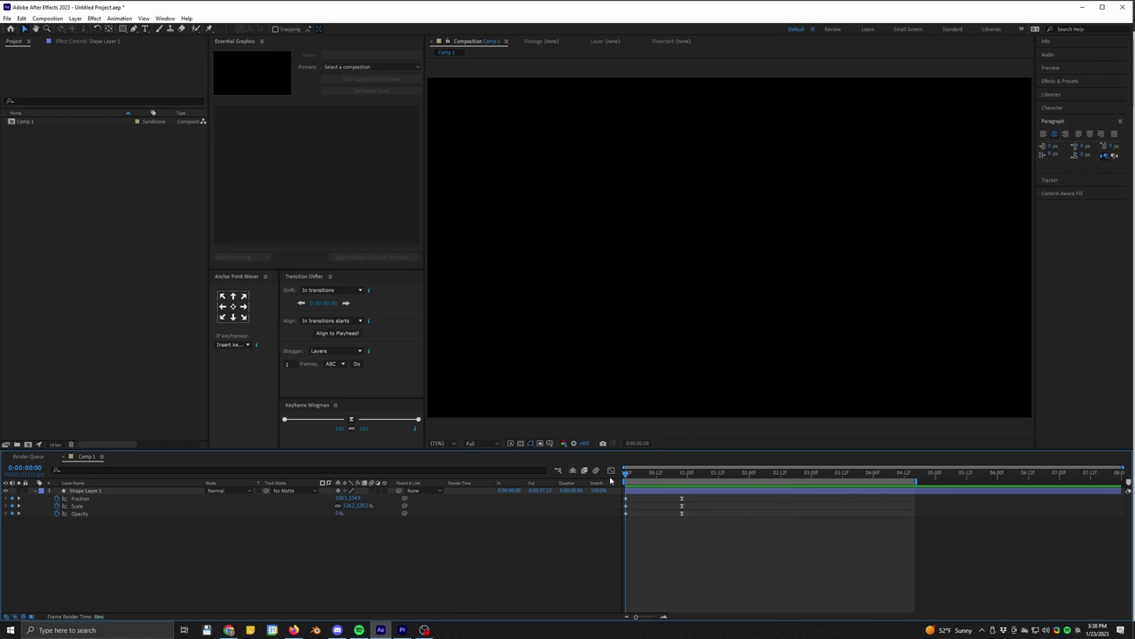
drag(643, 473, 672, 477)
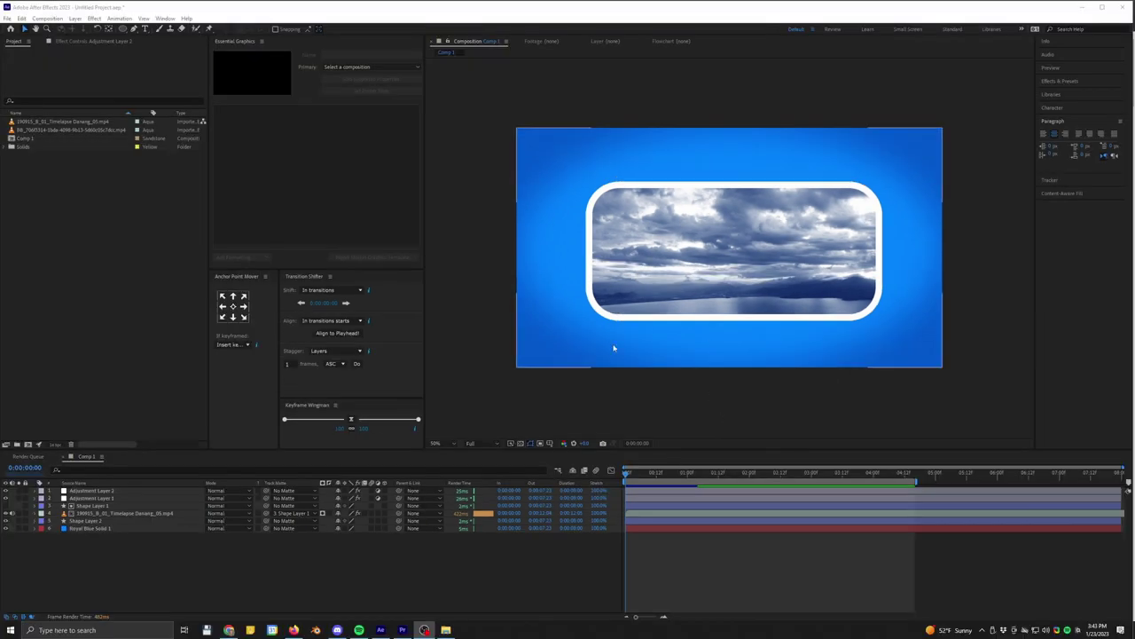
- Select the Danang cloud timelapse layer in the timeline
click(187, 532)
click(95, 515)
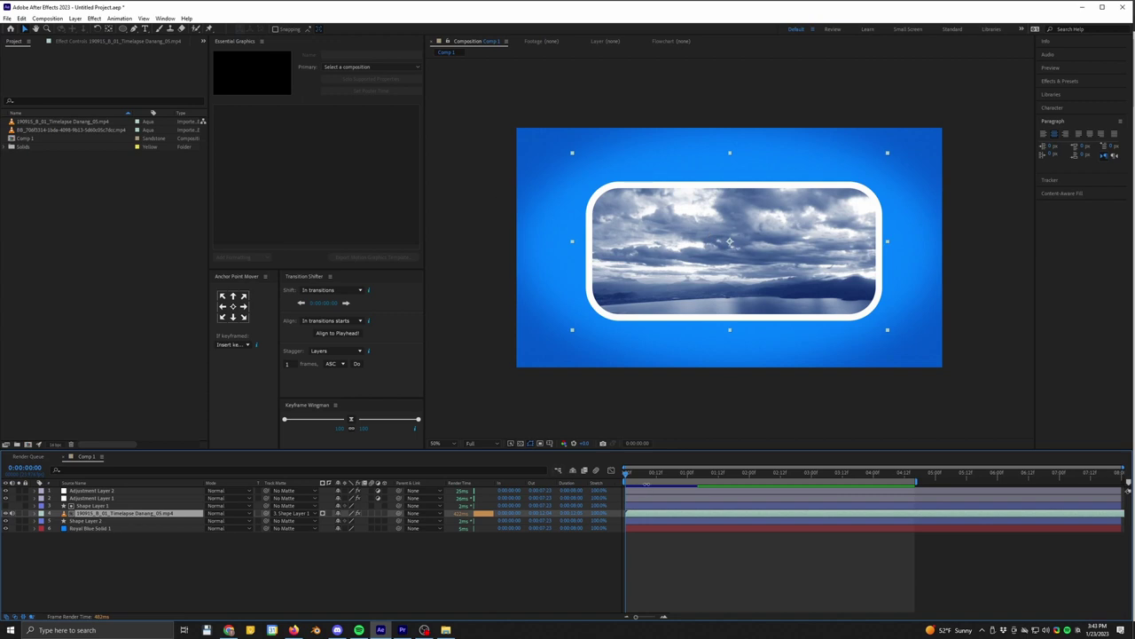
- Preview the timelapse, inspect its Tint effect, and reselect the cloud timelapse layer
key(space)
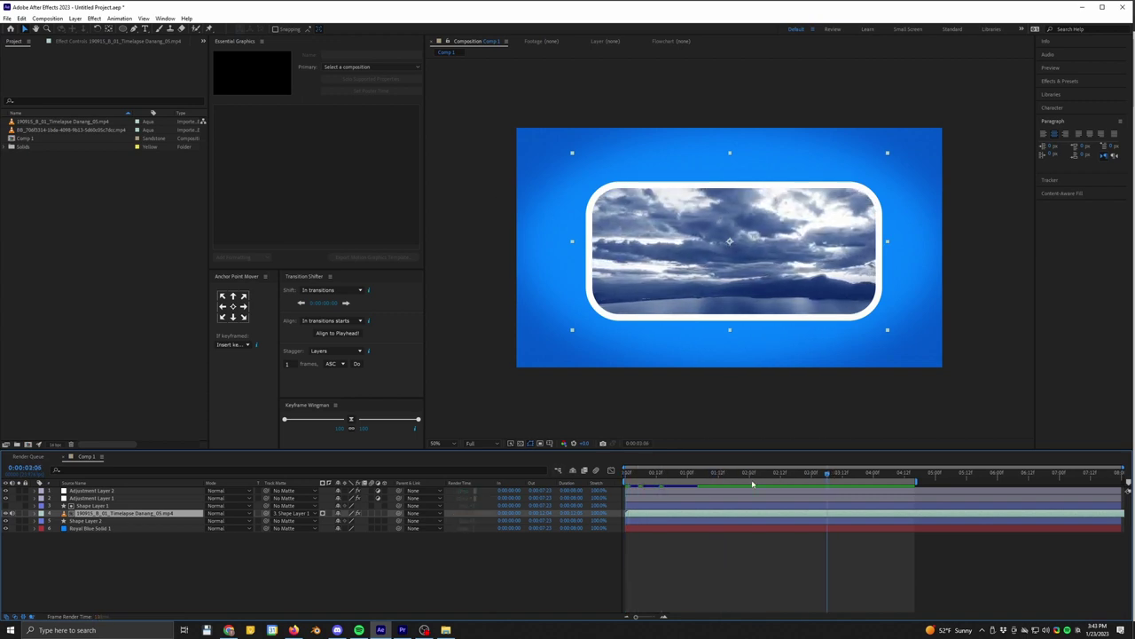
key(space)
click(91, 42)
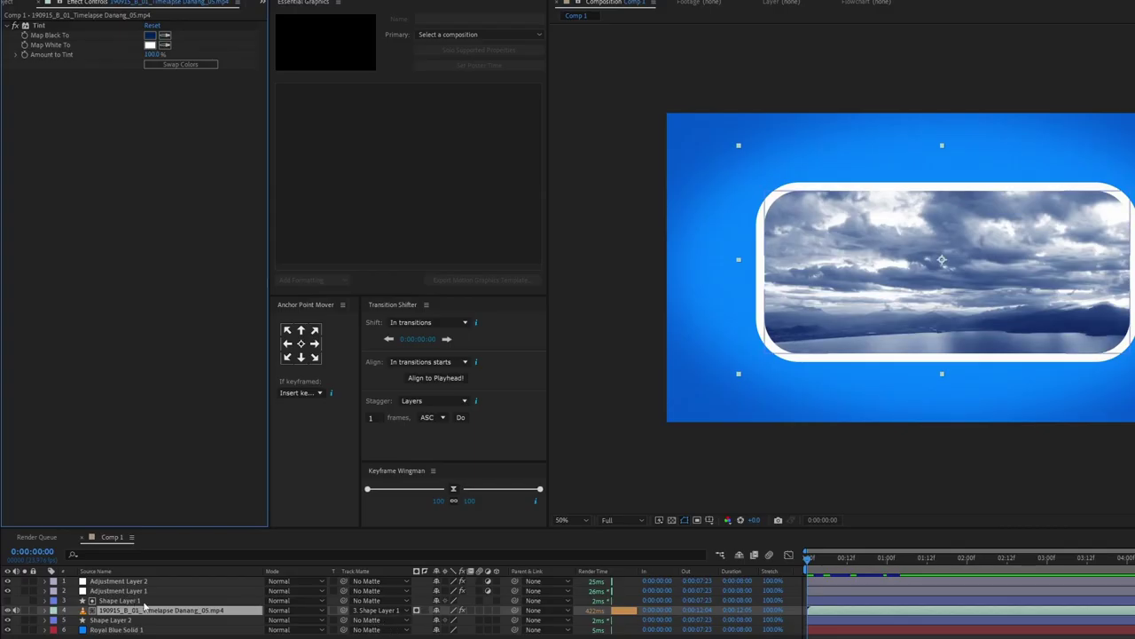
click(110, 506)
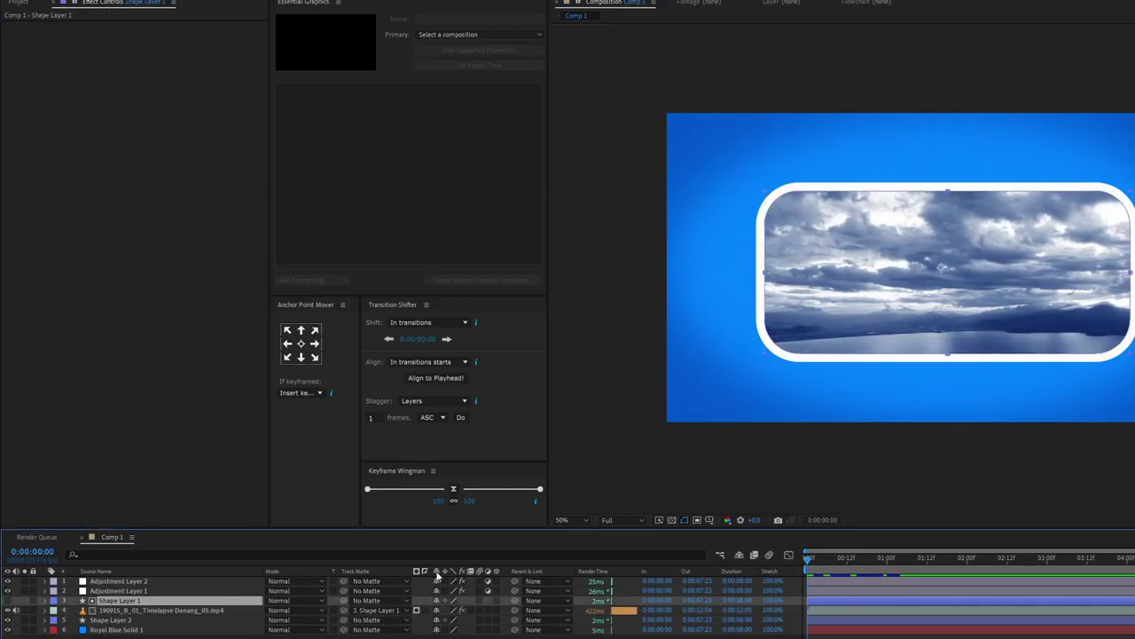
key(F2)
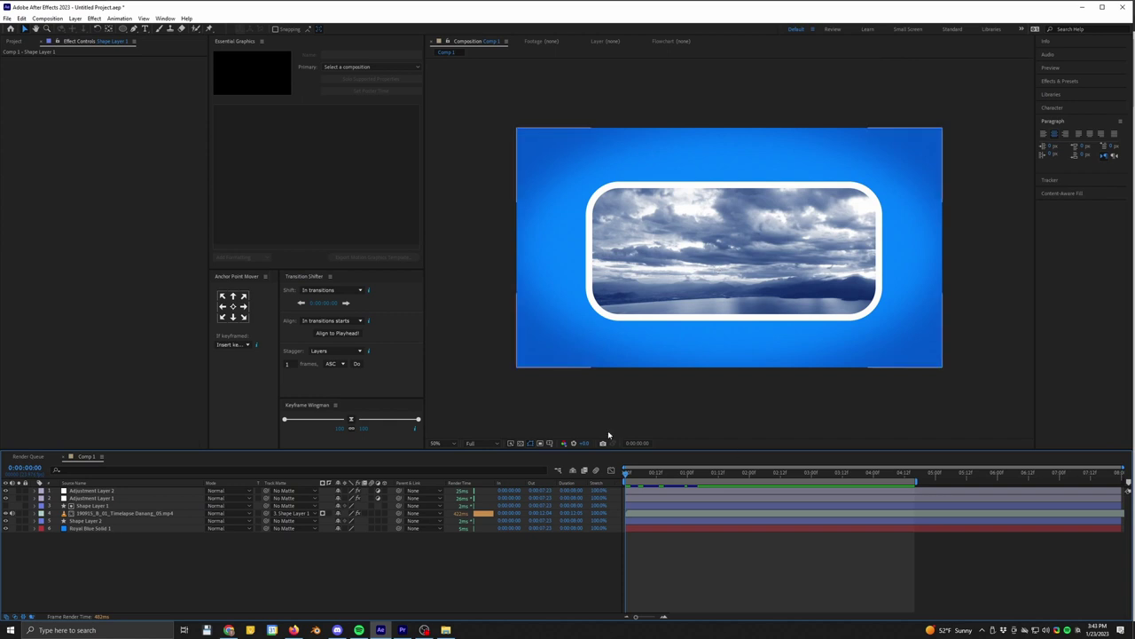
click(92, 514)
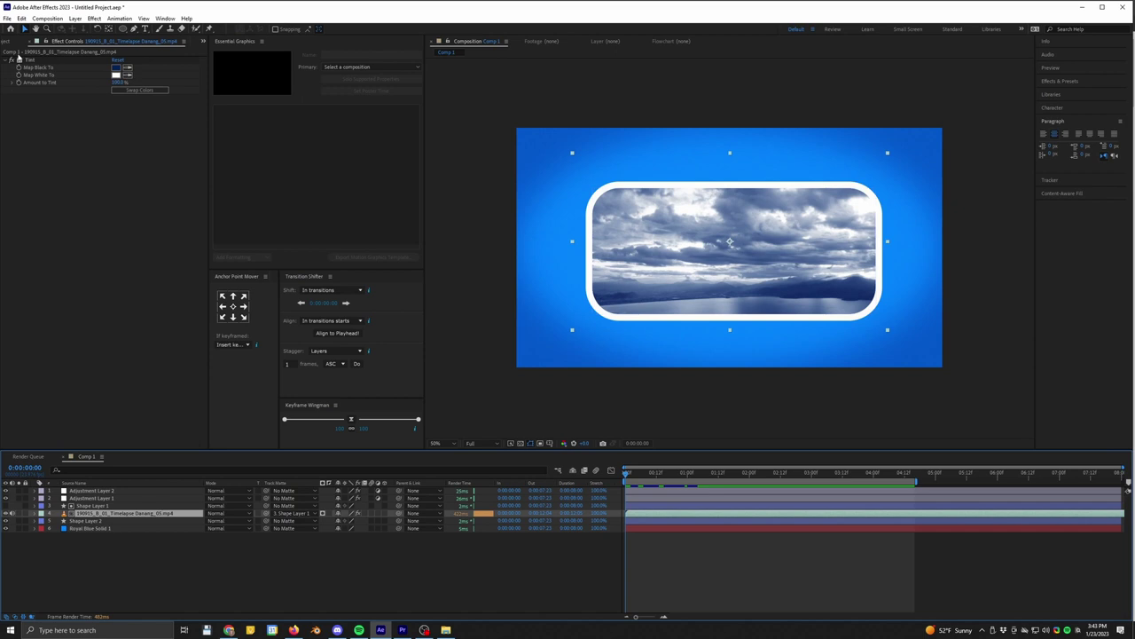
- Alt-drag the laptop footage from the Project panel onto layer 4, then preview
click(9, 42)
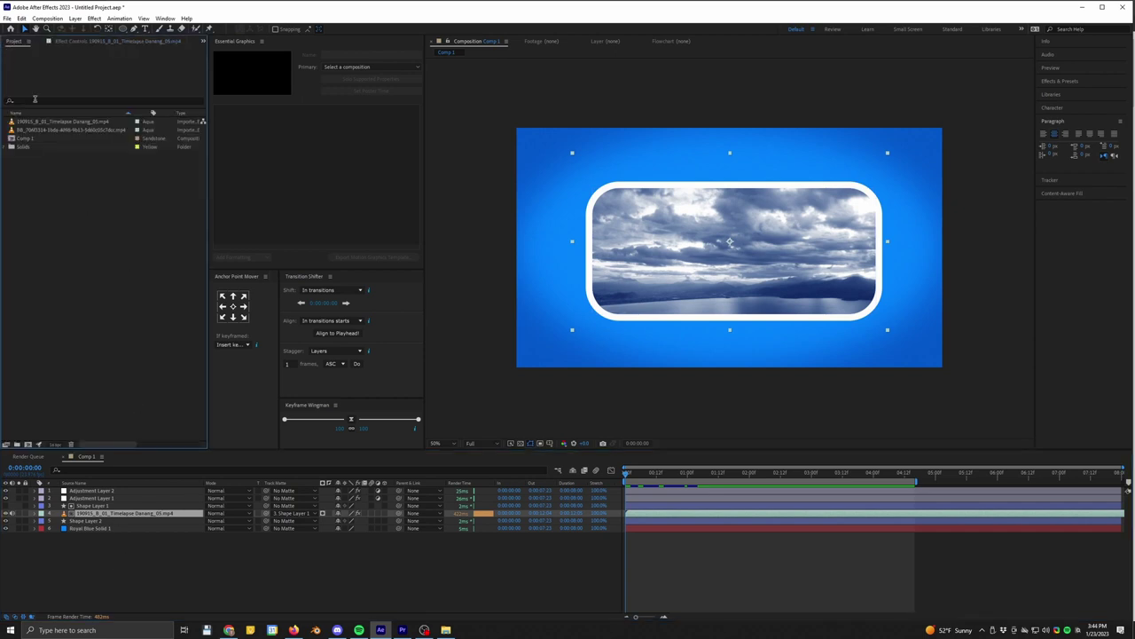
click(63, 138)
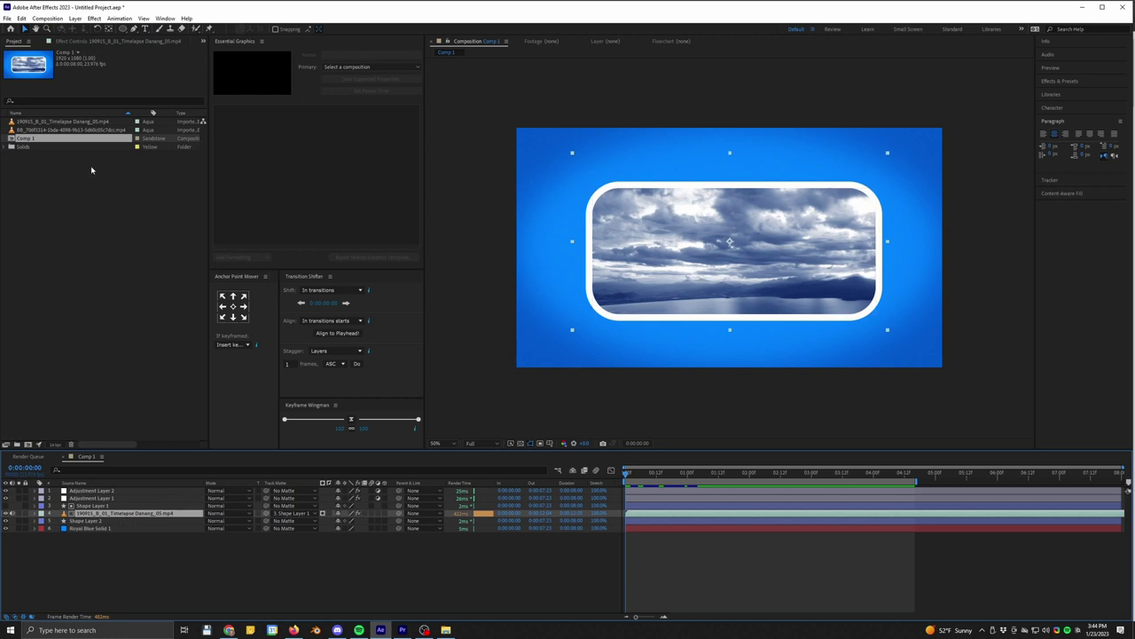
click(32, 130)
click(34, 122)
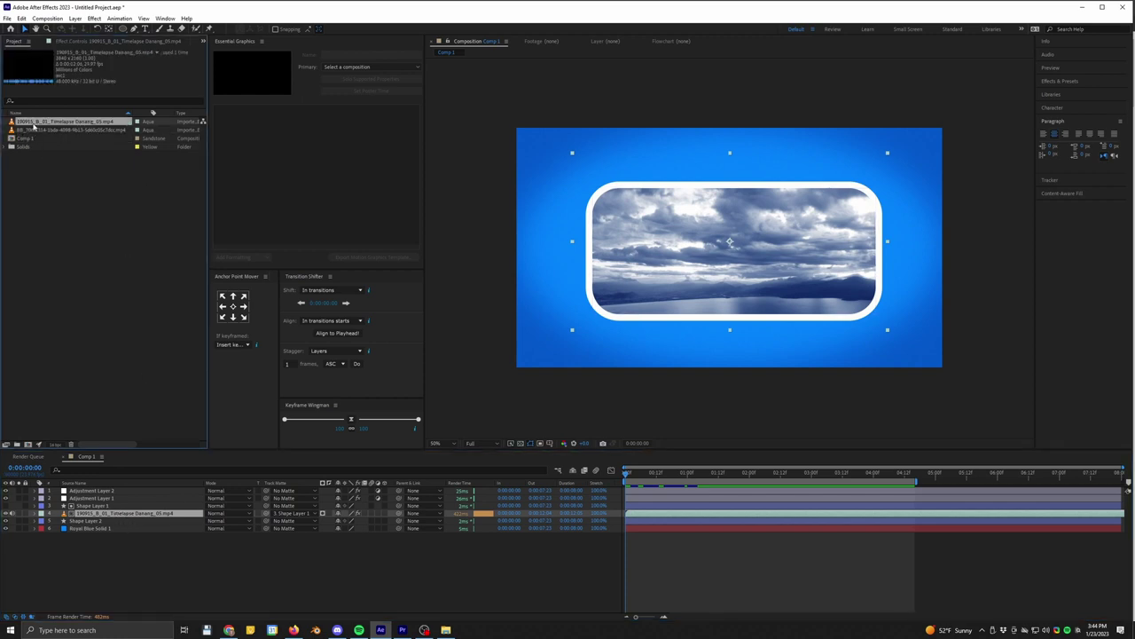
click(38, 131)
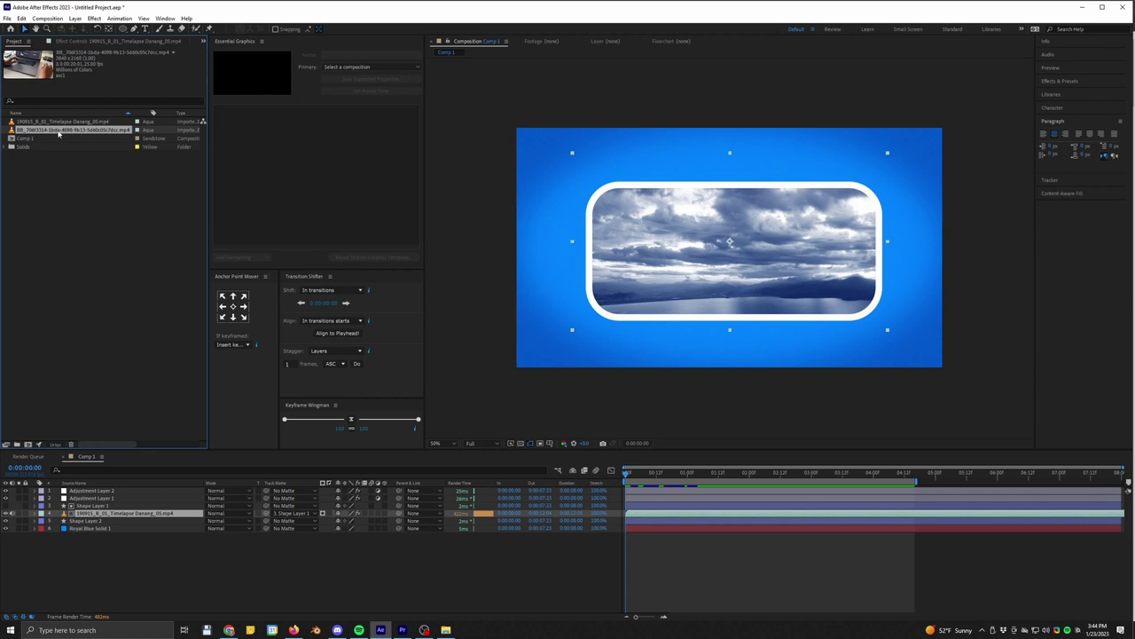
drag(59, 133, 142, 519)
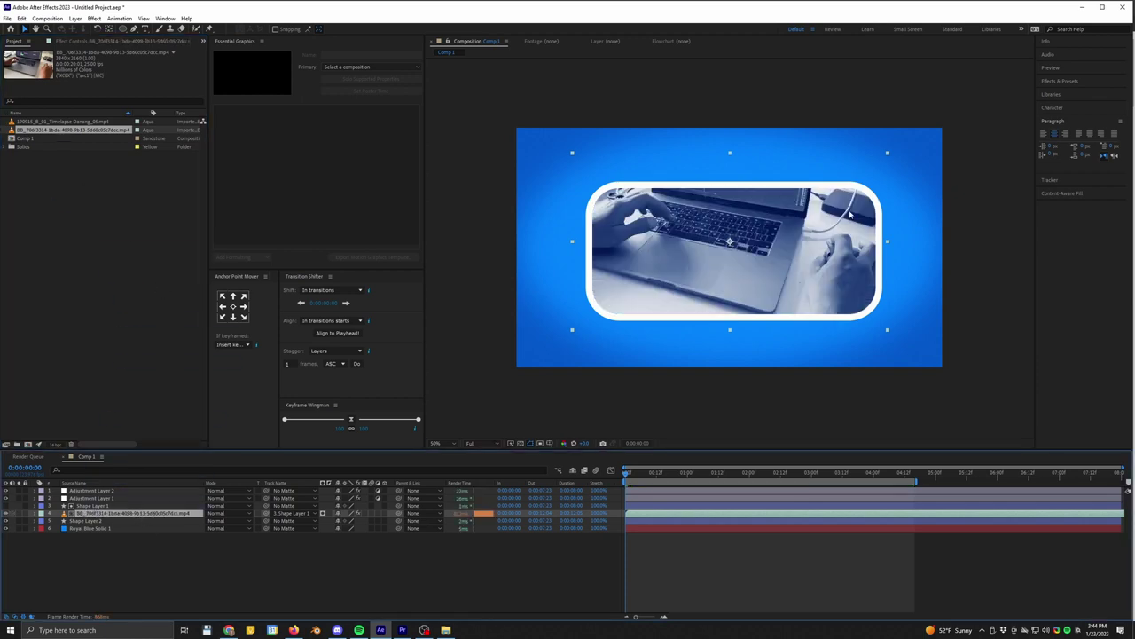
key(space)
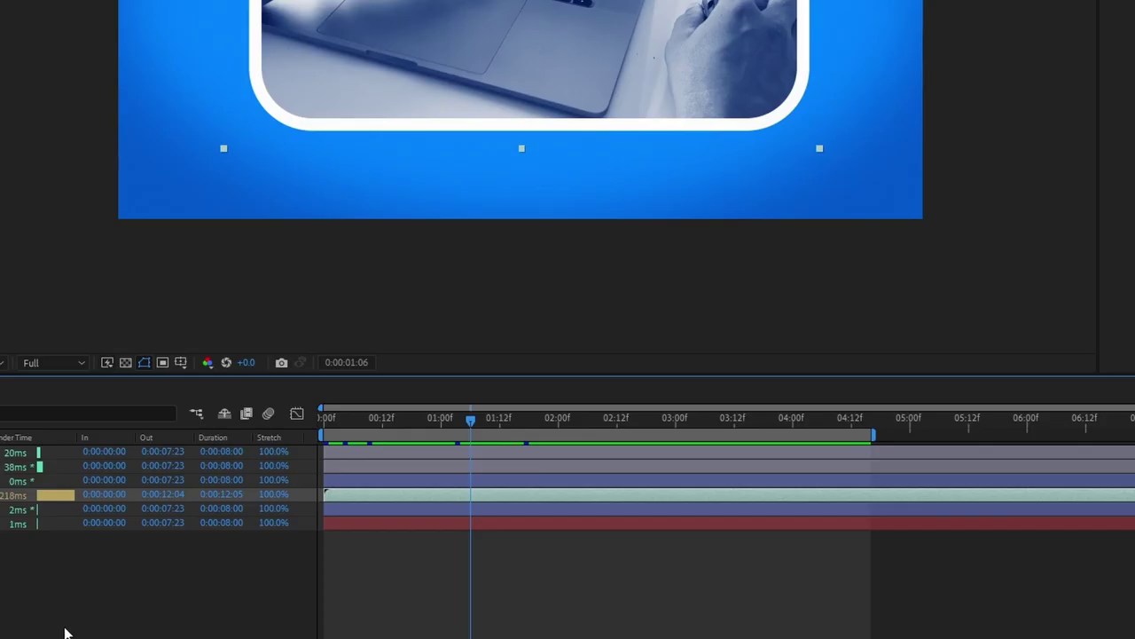
key([)
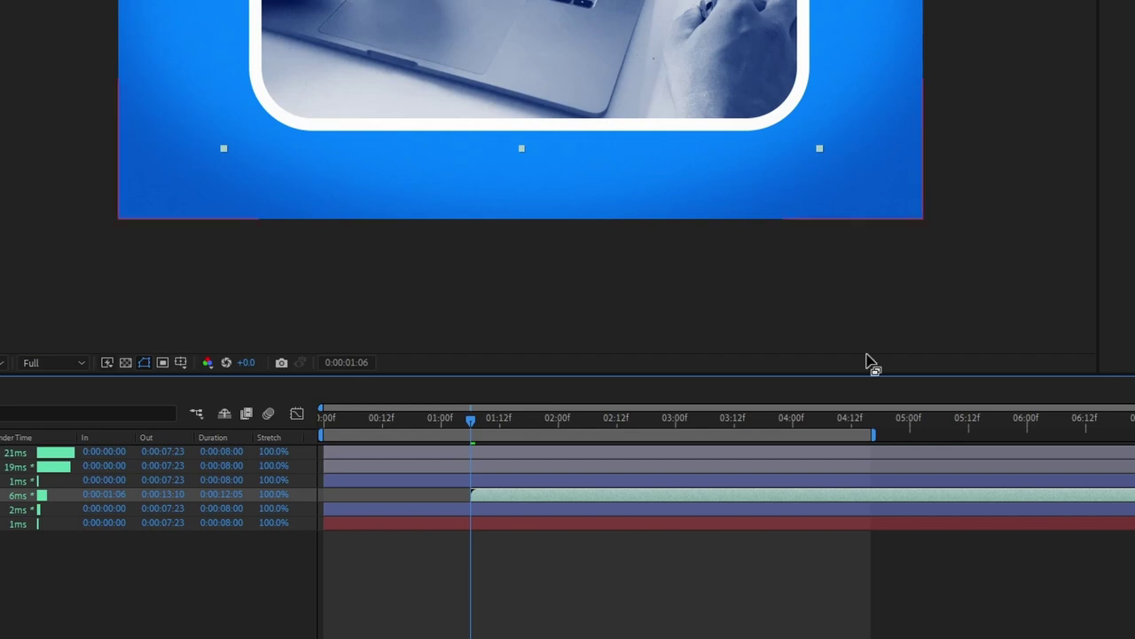
click(402, 417)
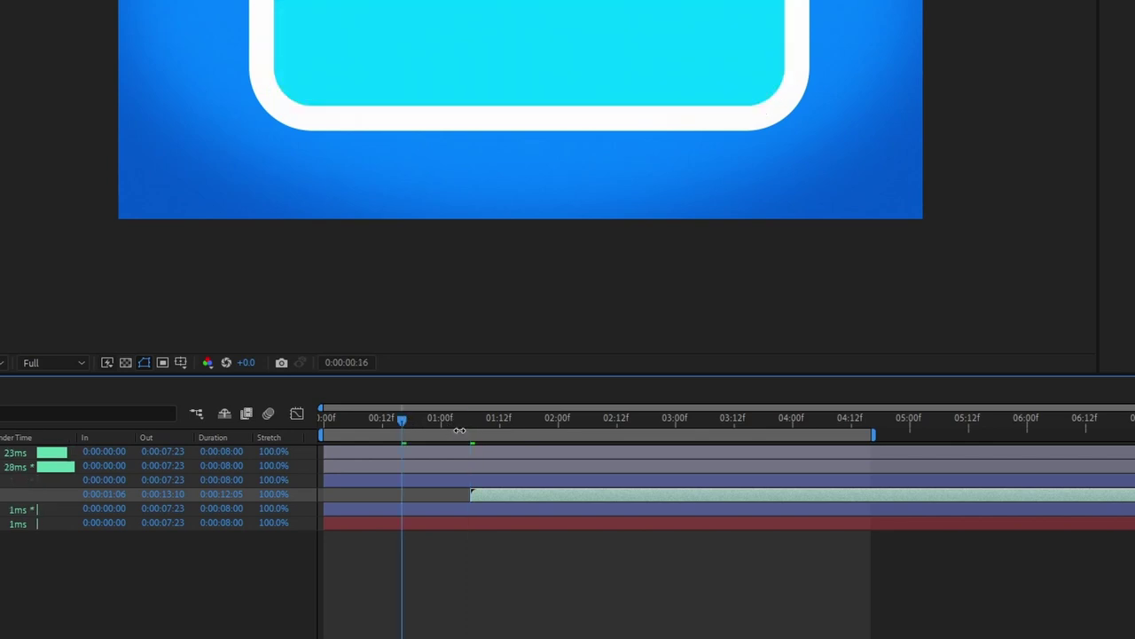
key([)
click(345, 427)
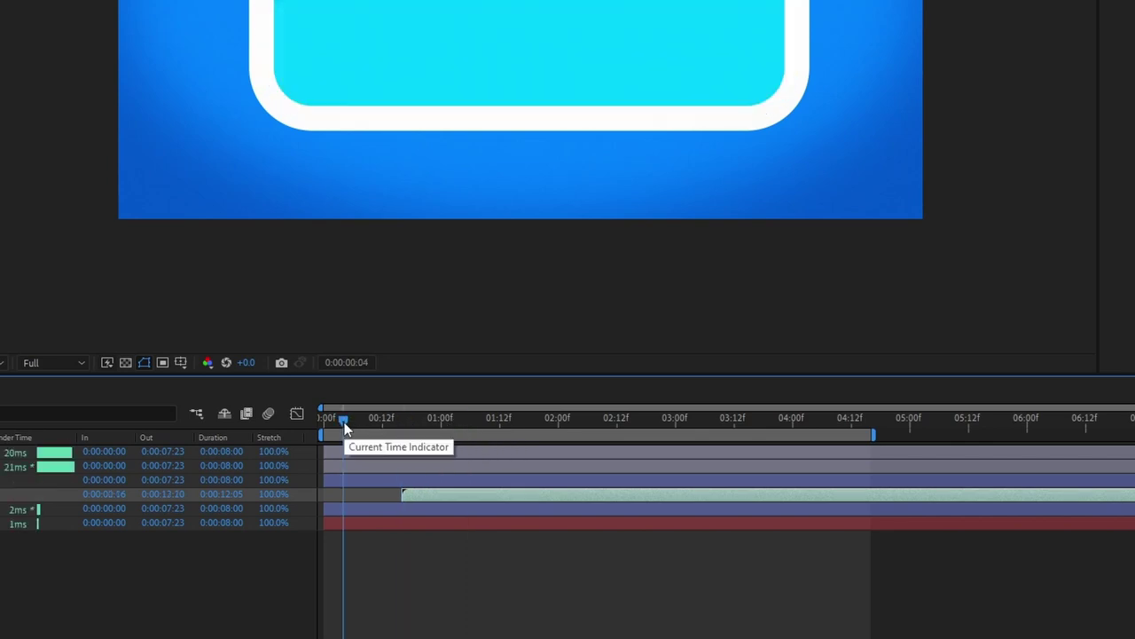
key([)
click(324, 422)
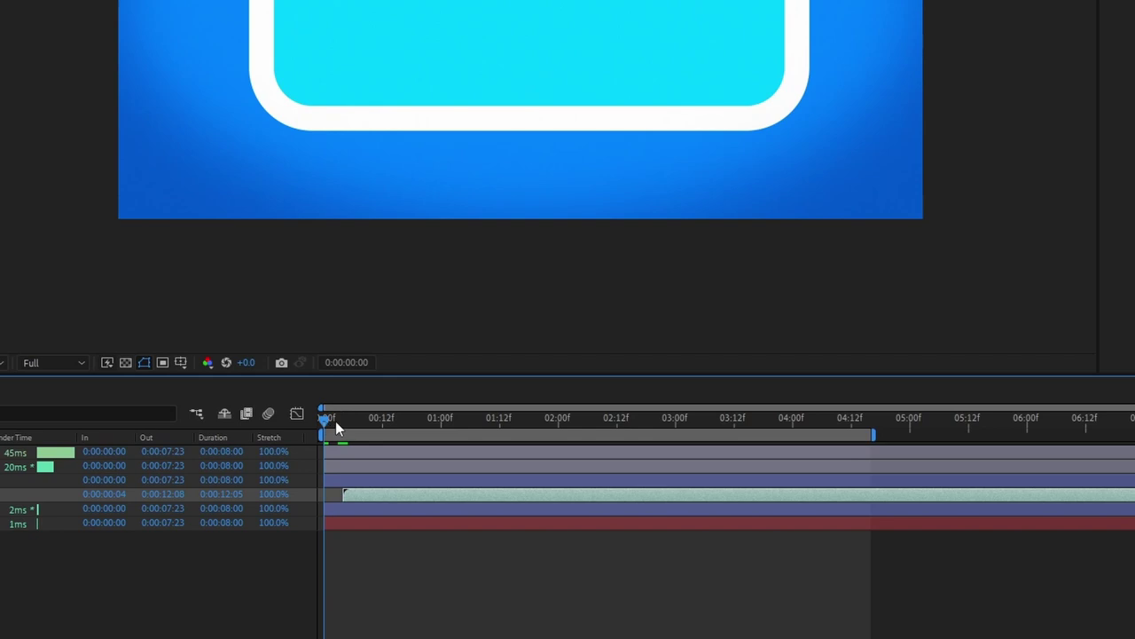
click(538, 426)
key([)
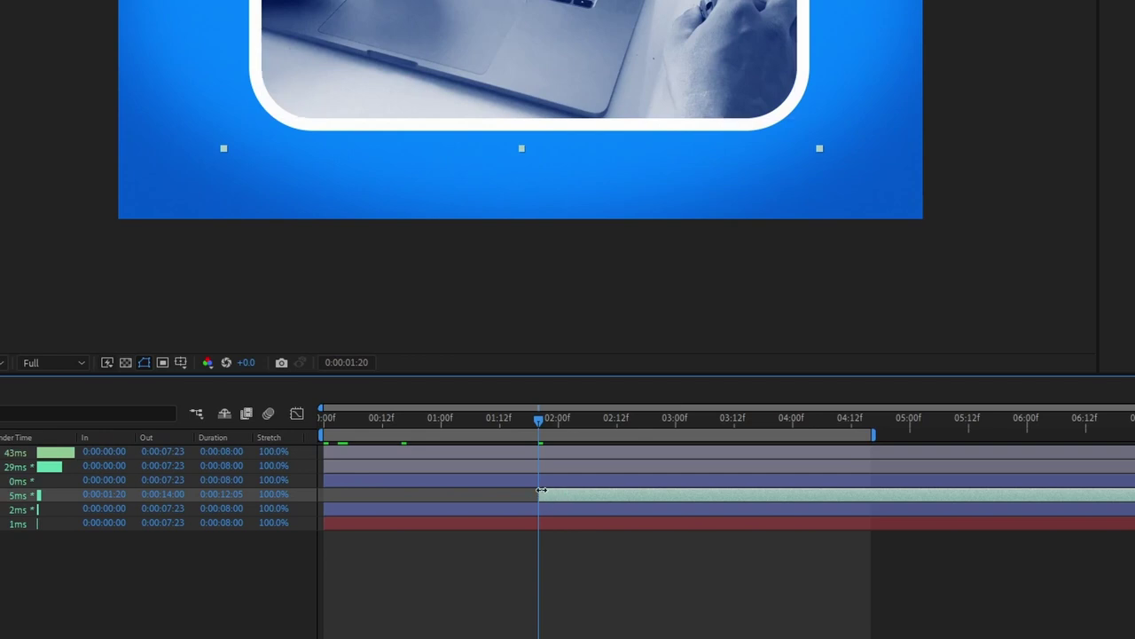
key(Home)
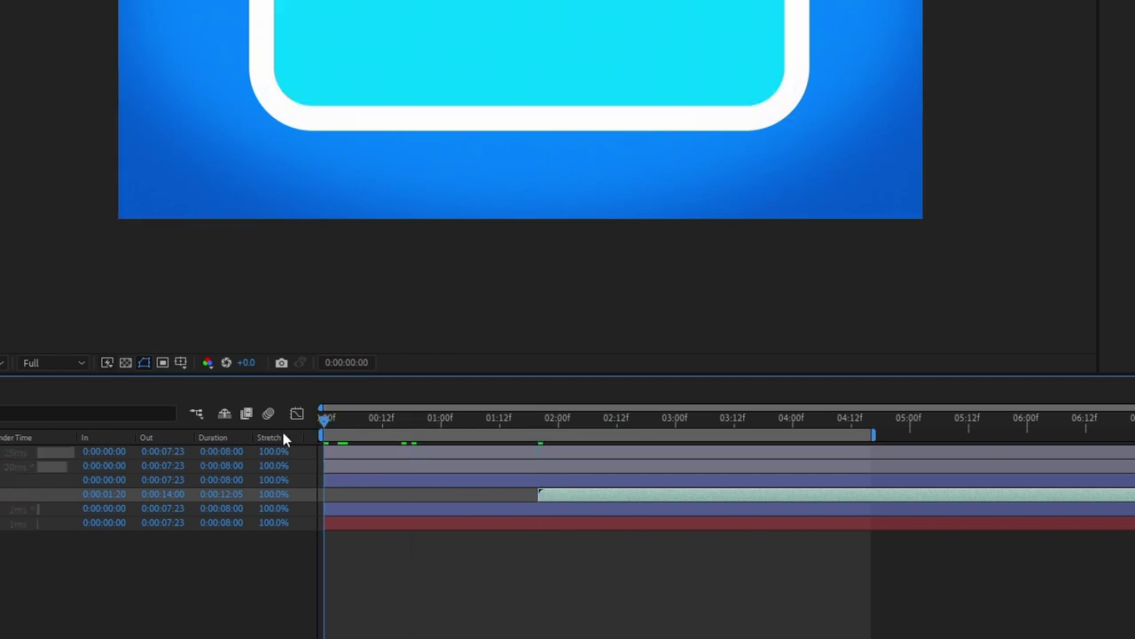
drag(588, 494, 355, 502)
key(bracketleft)
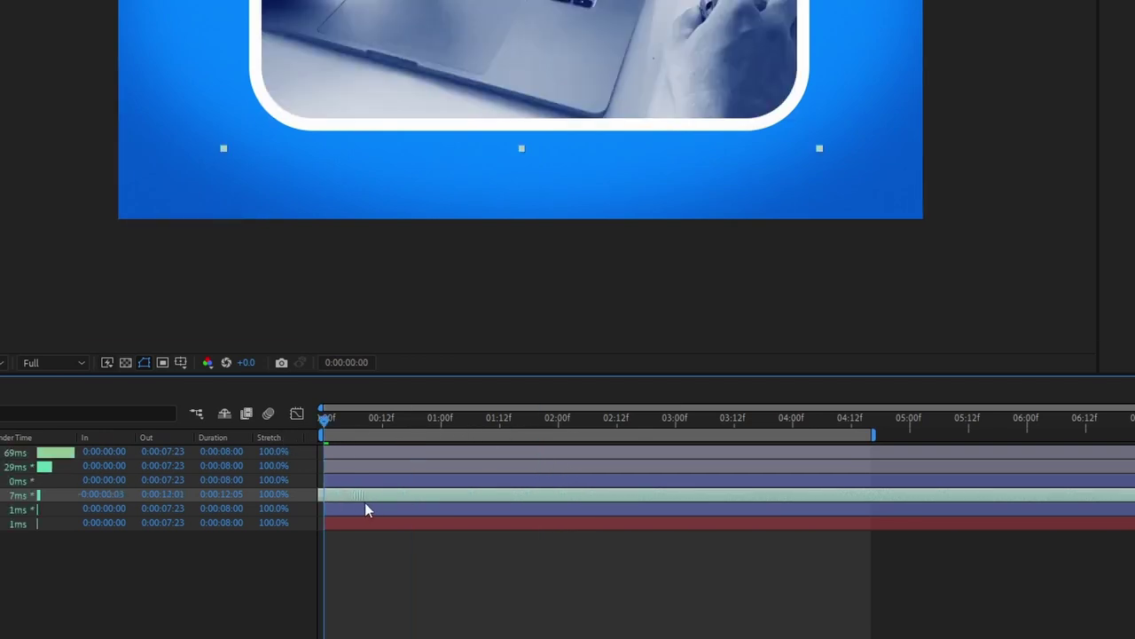
- Trim the laptop layer's end to 0:00:01:18, 0:00:00:20, then 0:00:00:09, and shift it with [ and ]
click(529, 426)
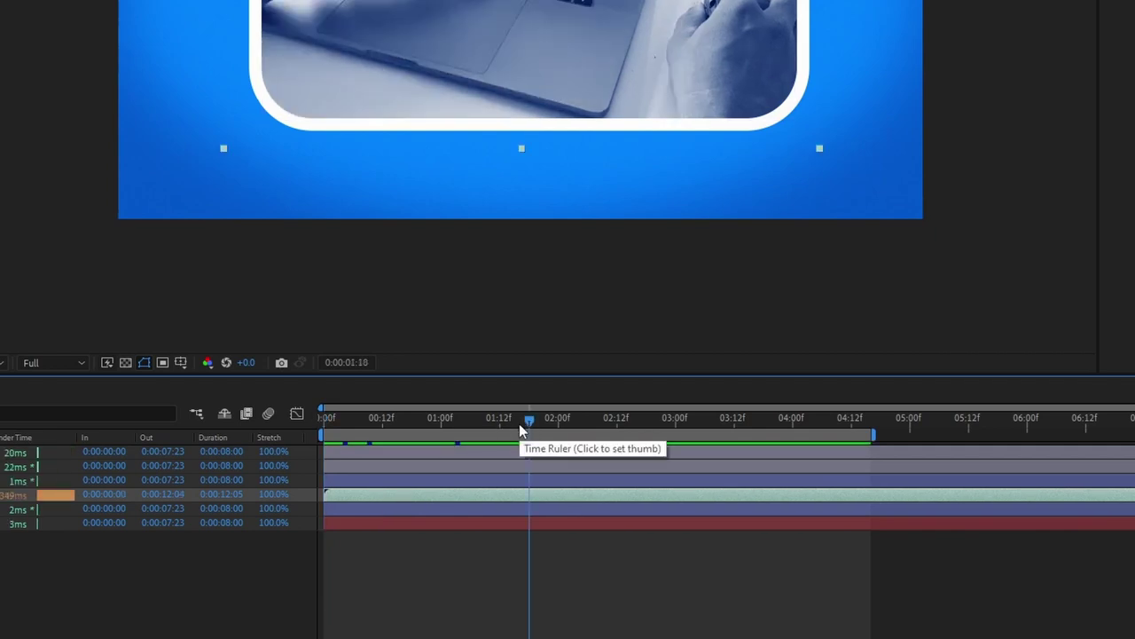
key(alt+bracketright)
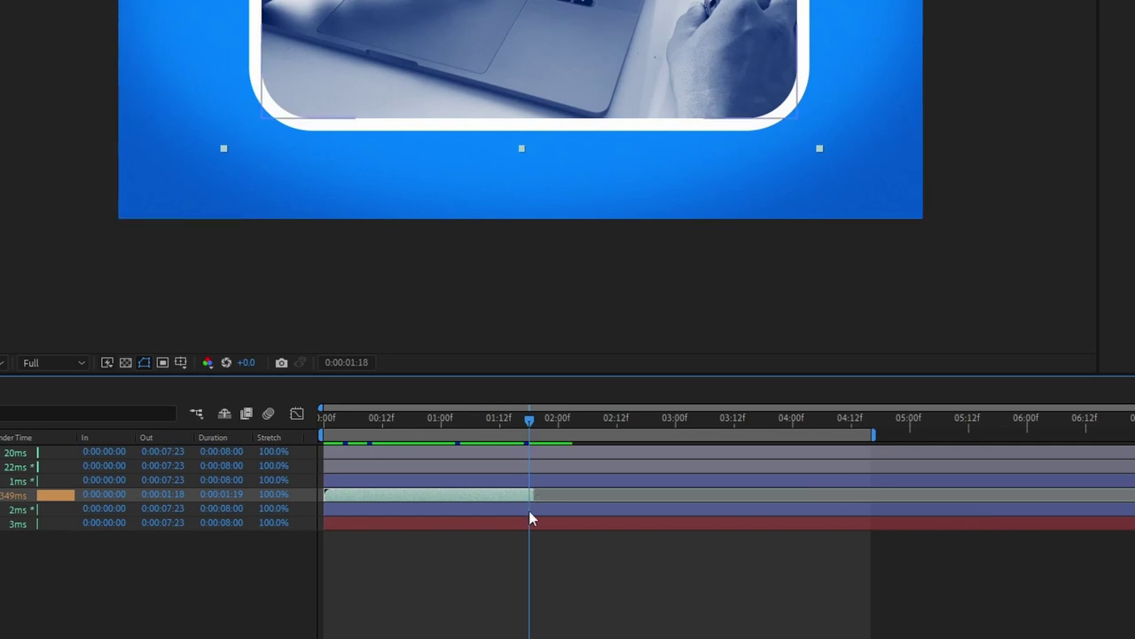
click(421, 425)
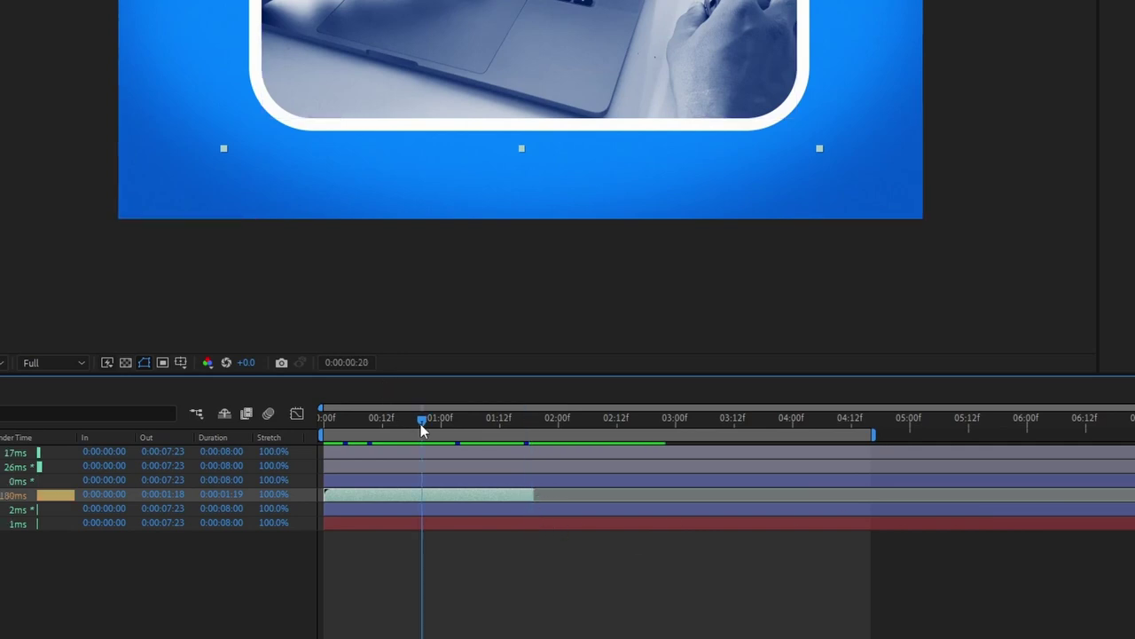
key(alt+bracketright)
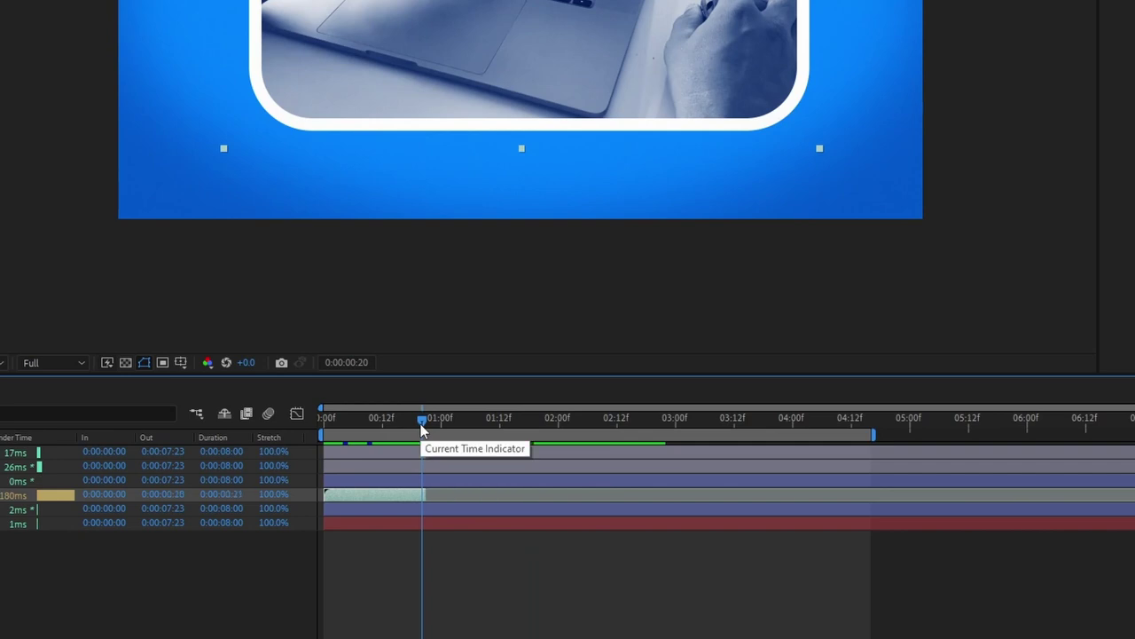
click(371, 424)
key(alt+bracketright)
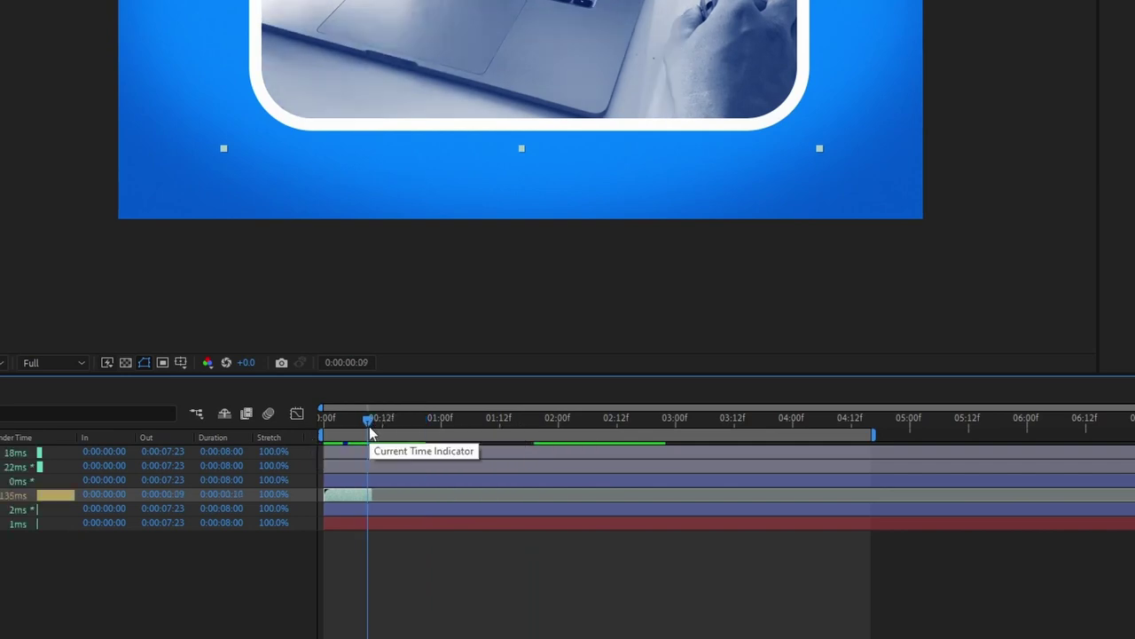
key(bracketleft)
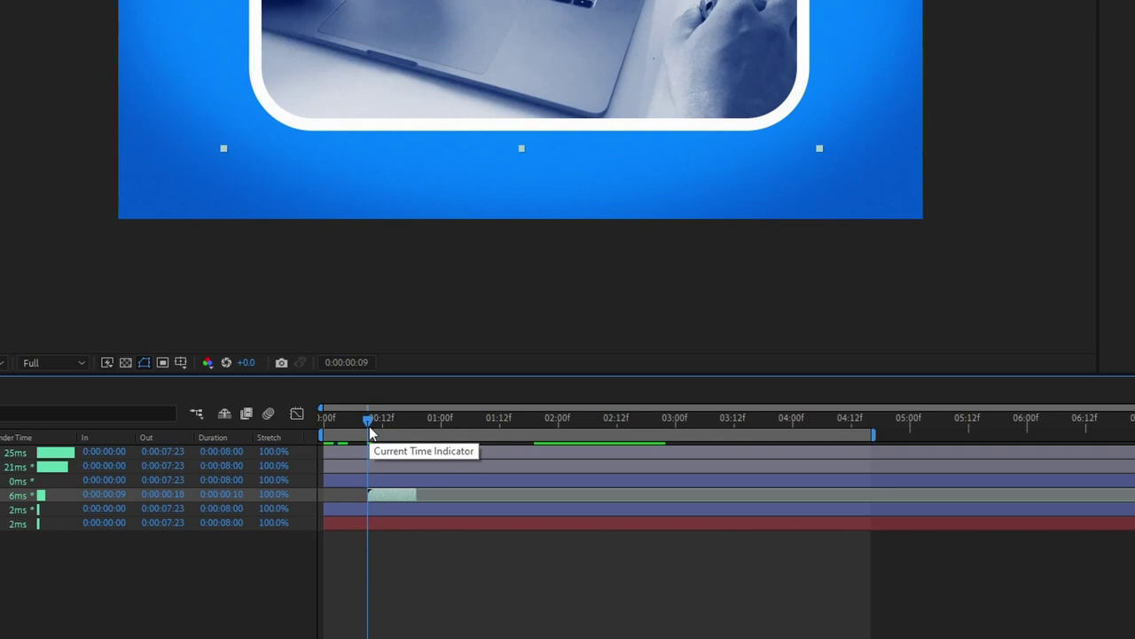
key(bracketright)
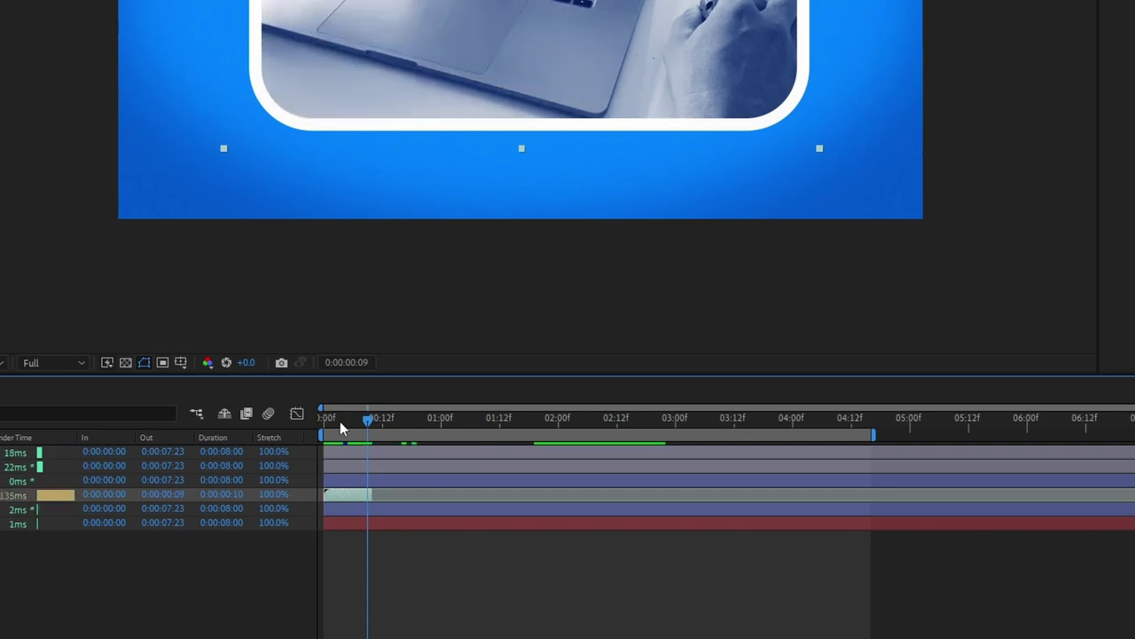
- Extend the laptop layer to end around 0:00:05:02 and split it into two at 0:00:01:23
click(339, 424)
drag(371, 495, 802, 497)
click(552, 423)
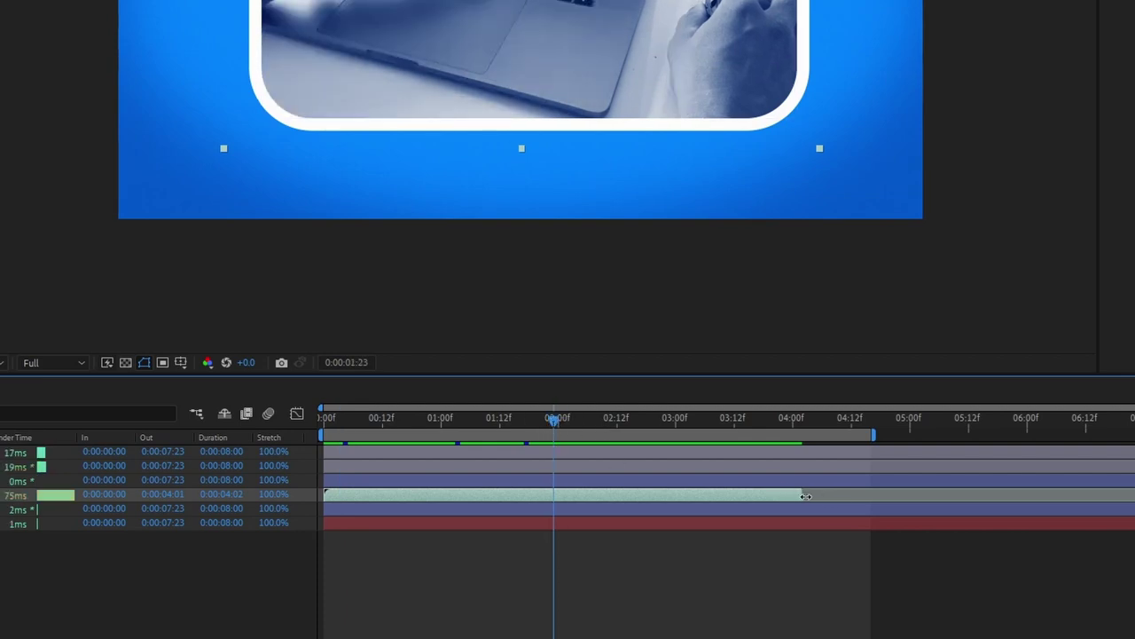
drag(804, 497, 925, 497)
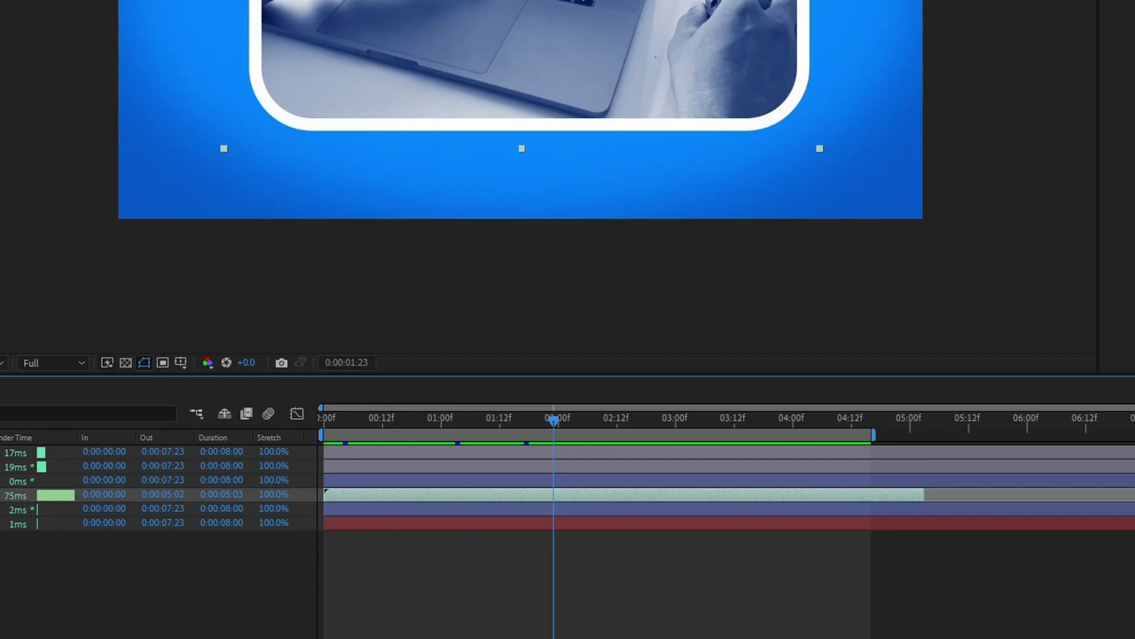
key(ctrl+shift+d)
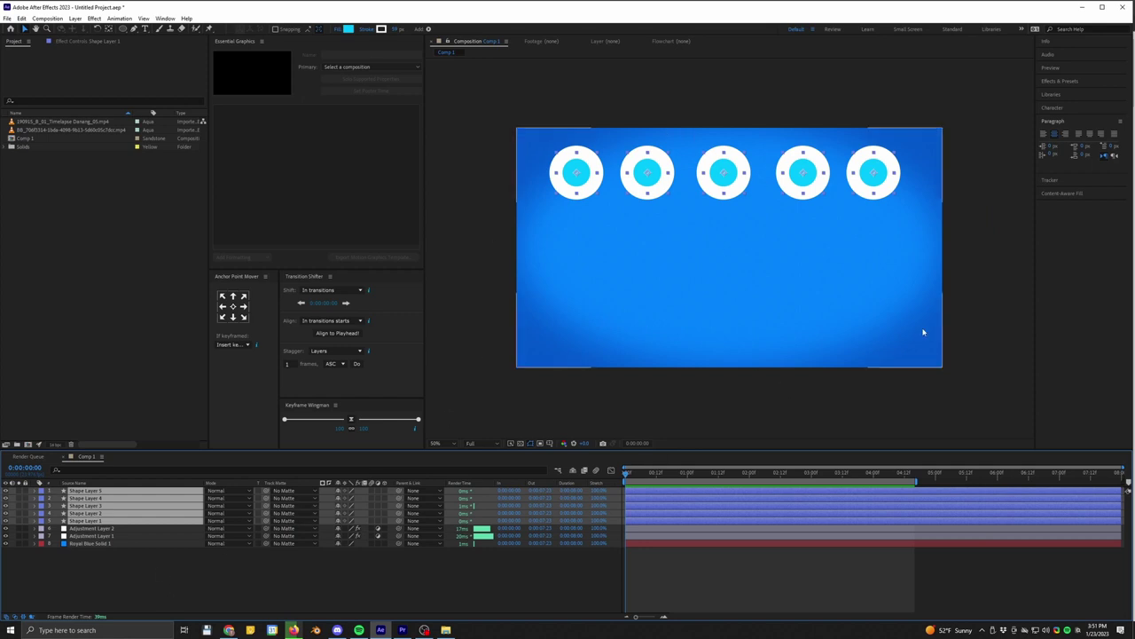
- Keyframe Shape Layer 1's Position and lower the first circle toward the bottom left
click(367, 598)
click(89, 520)
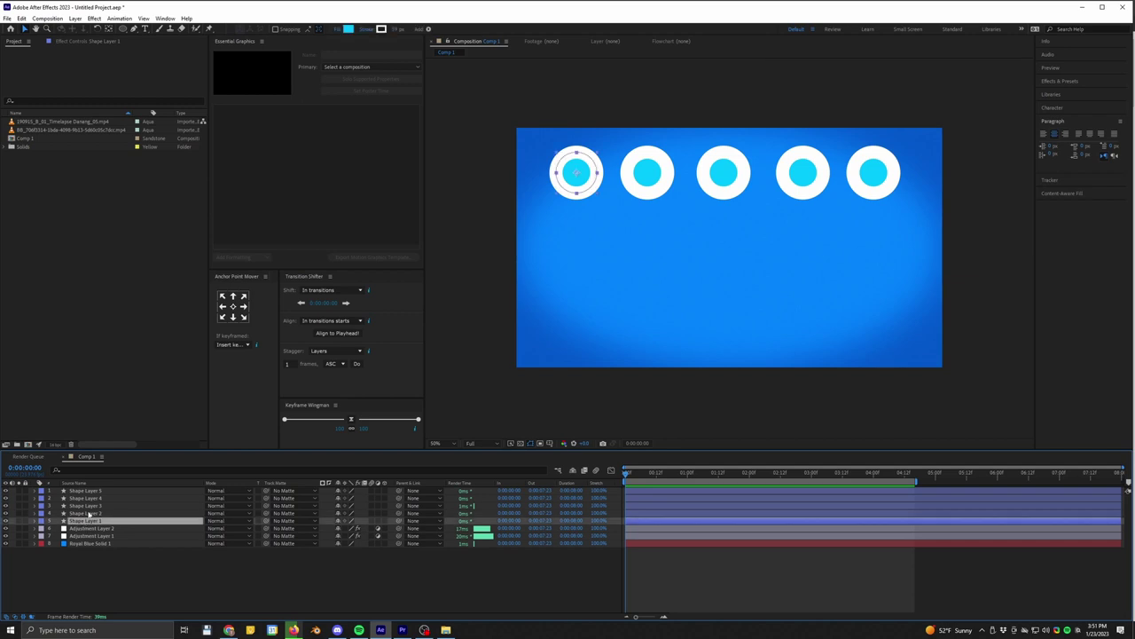
shift+click(94, 493)
click(93, 566)
click(88, 520)
key(p)
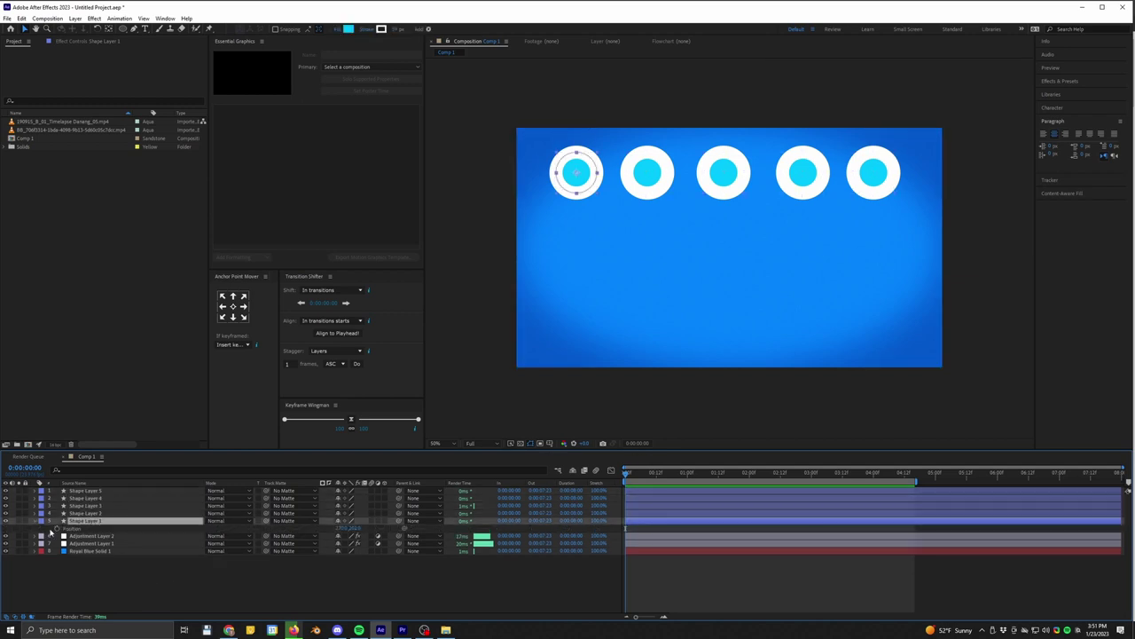
click(55, 528)
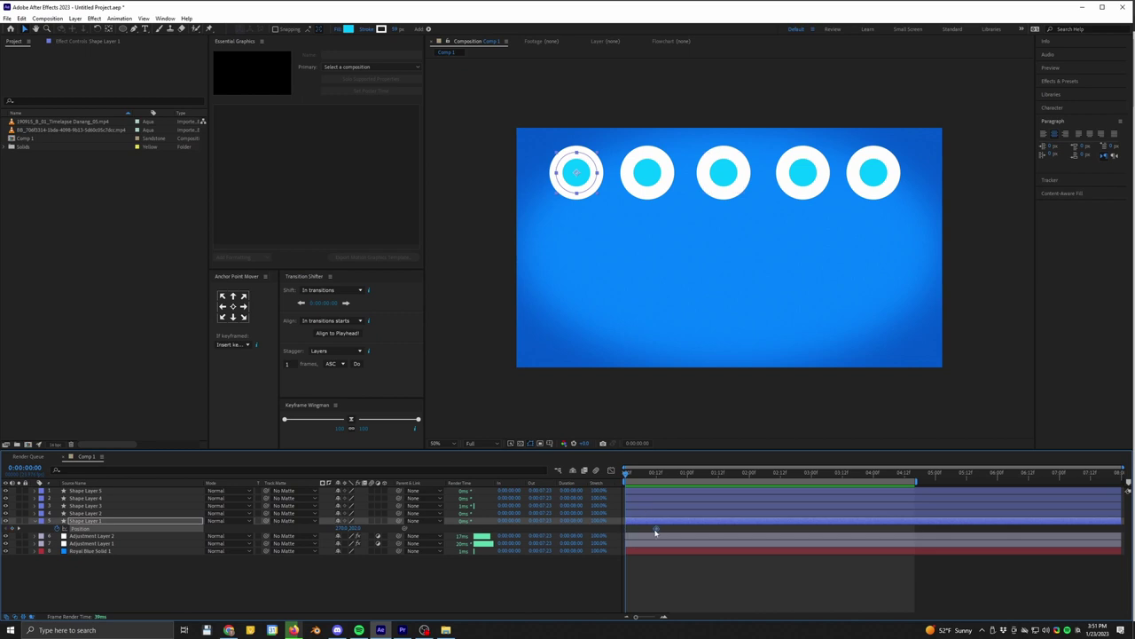
drag(404, 525, 640, 527)
- Preview the first circle rising into the row by 0:00:00:13
click(557, 482)
key(space)
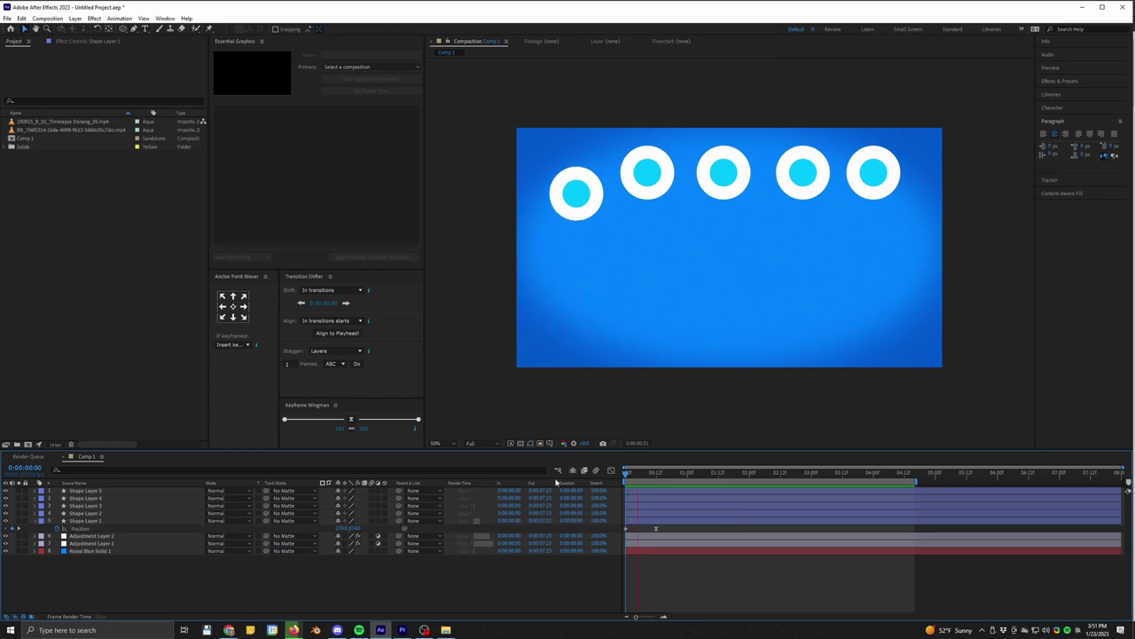
key(space)
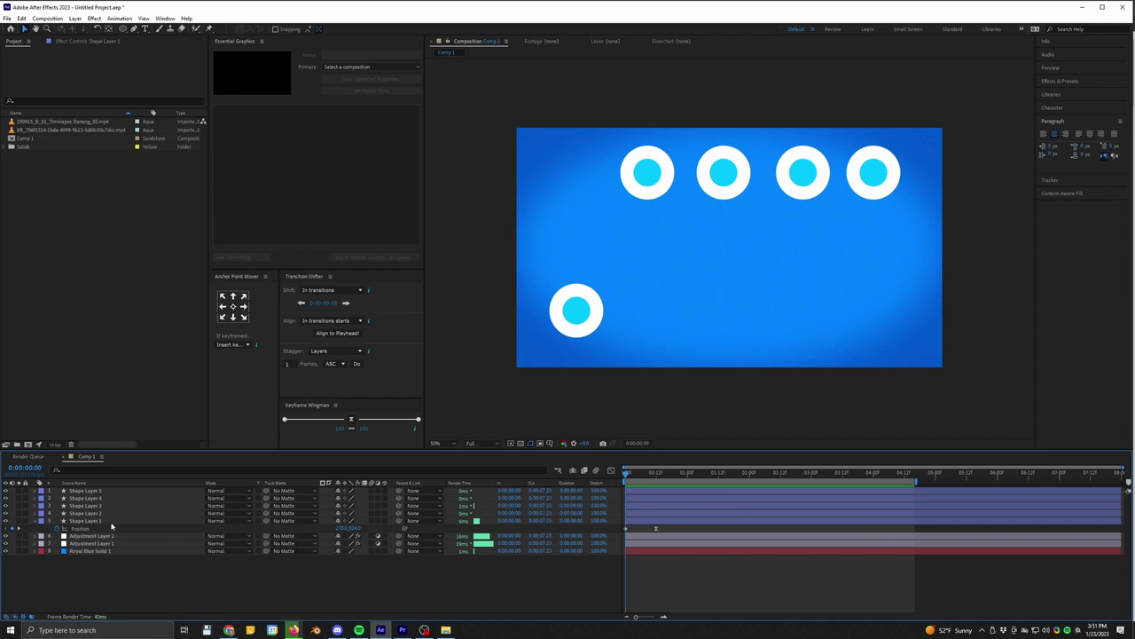
drag(626, 472, 658, 474)
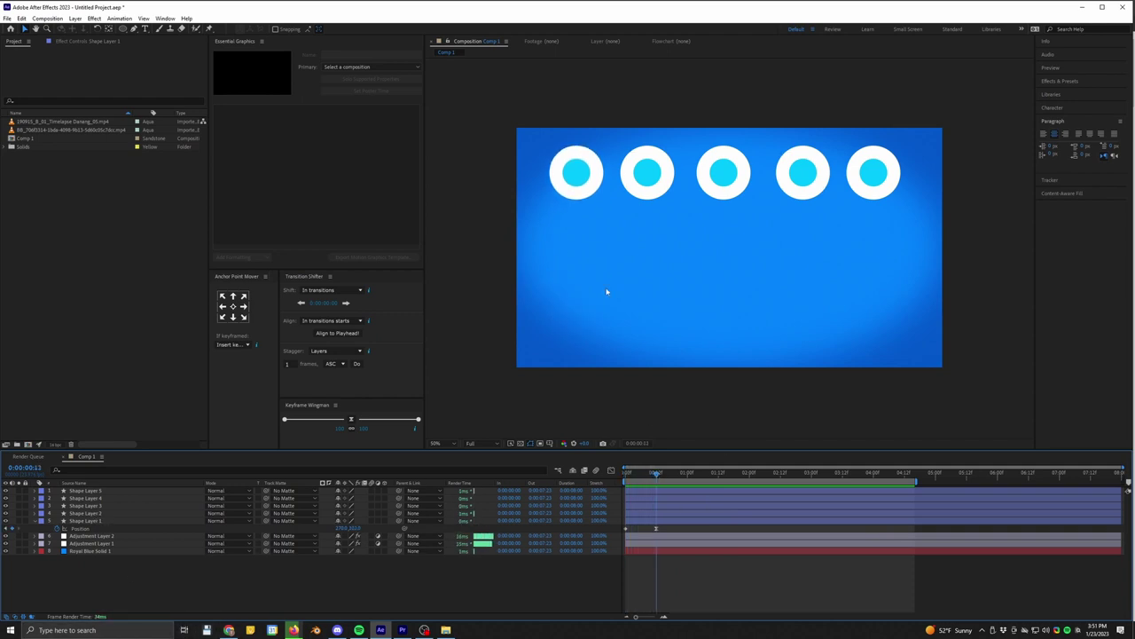
- Drag Shape Layer 2's Position keyframe later, undoing an accidental extra keyframe
key(ctrl+Up)
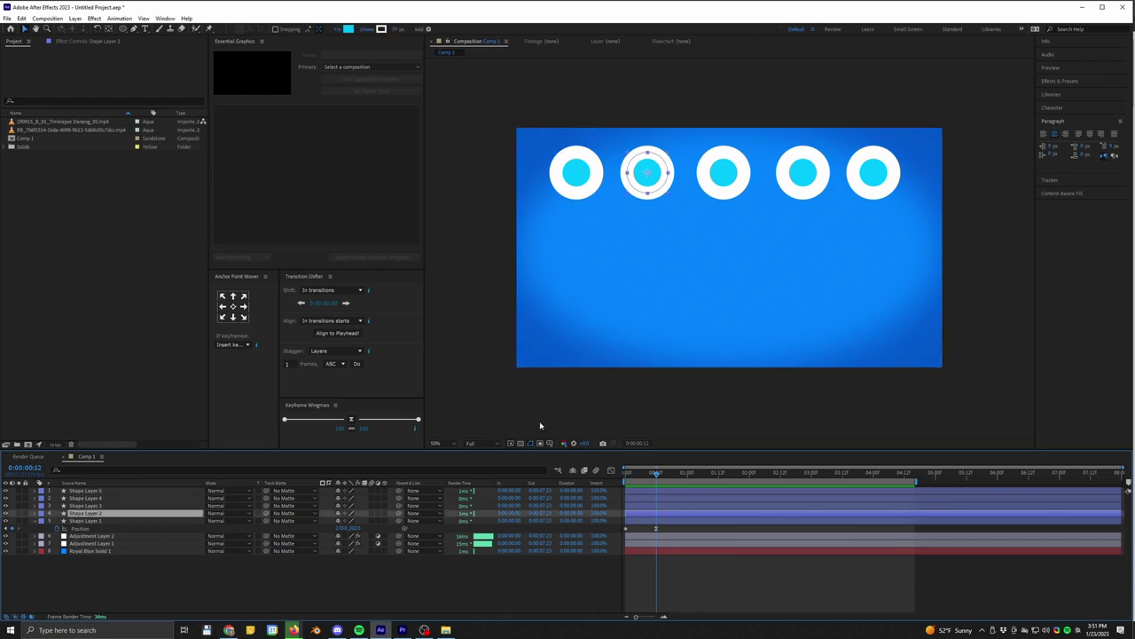
key(alt+shift+p)
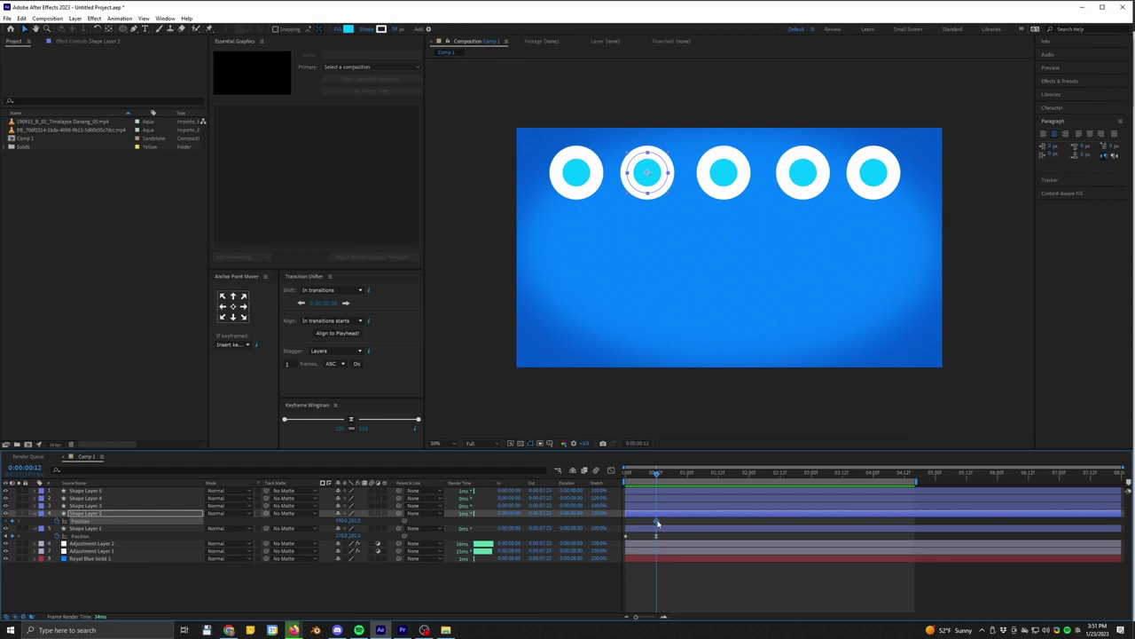
drag(695, 524, 690, 521)
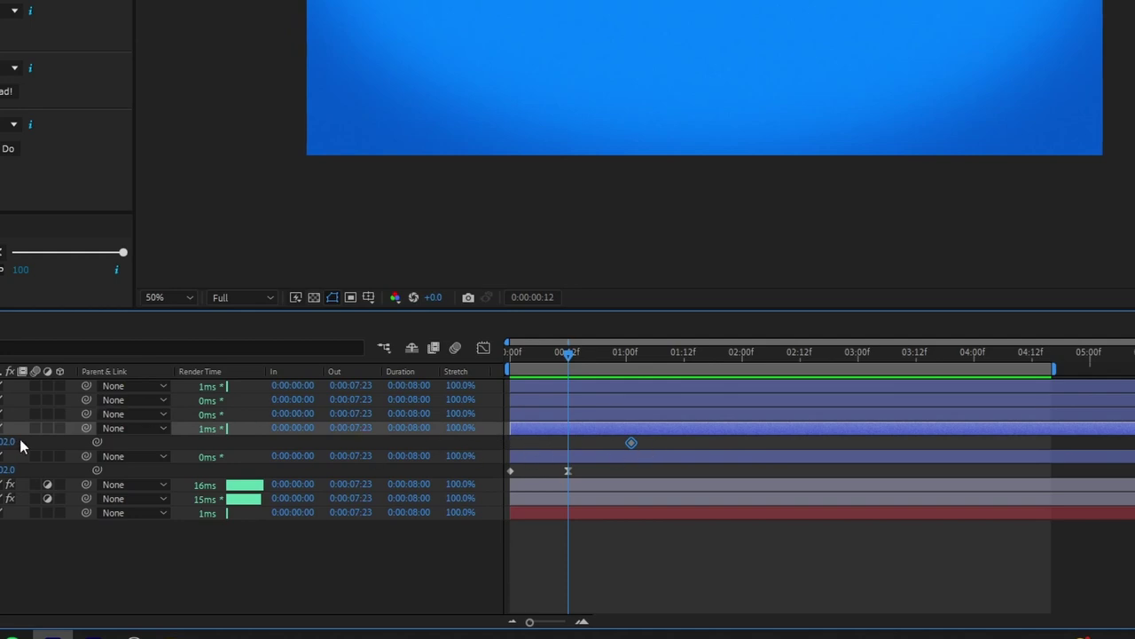
drag(9, 441, 26, 441)
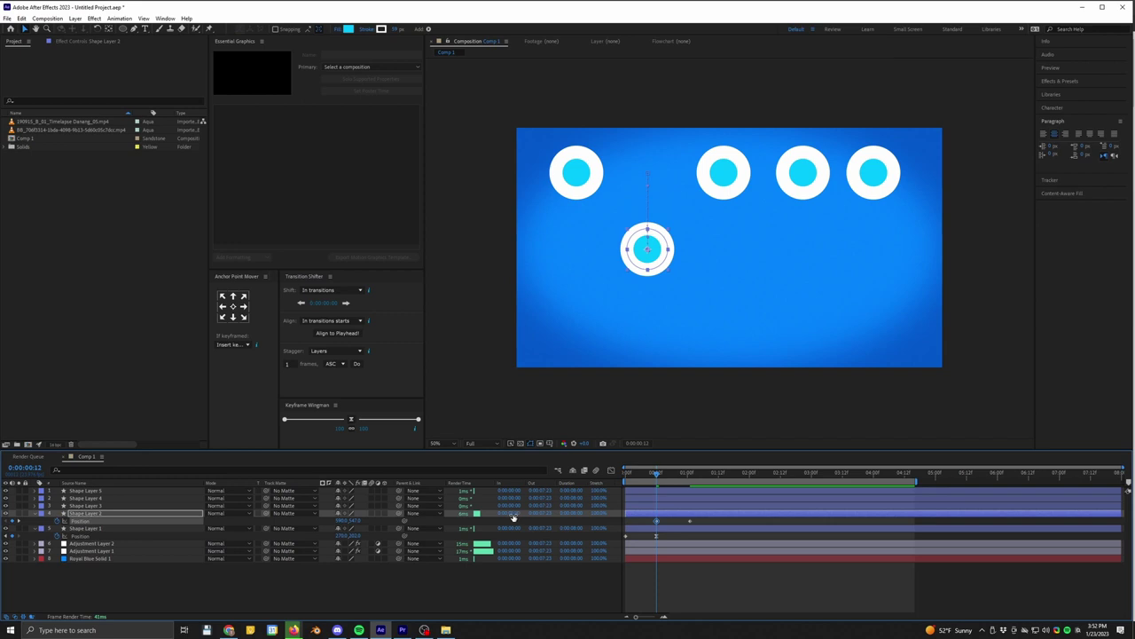
key(ctrl+z)
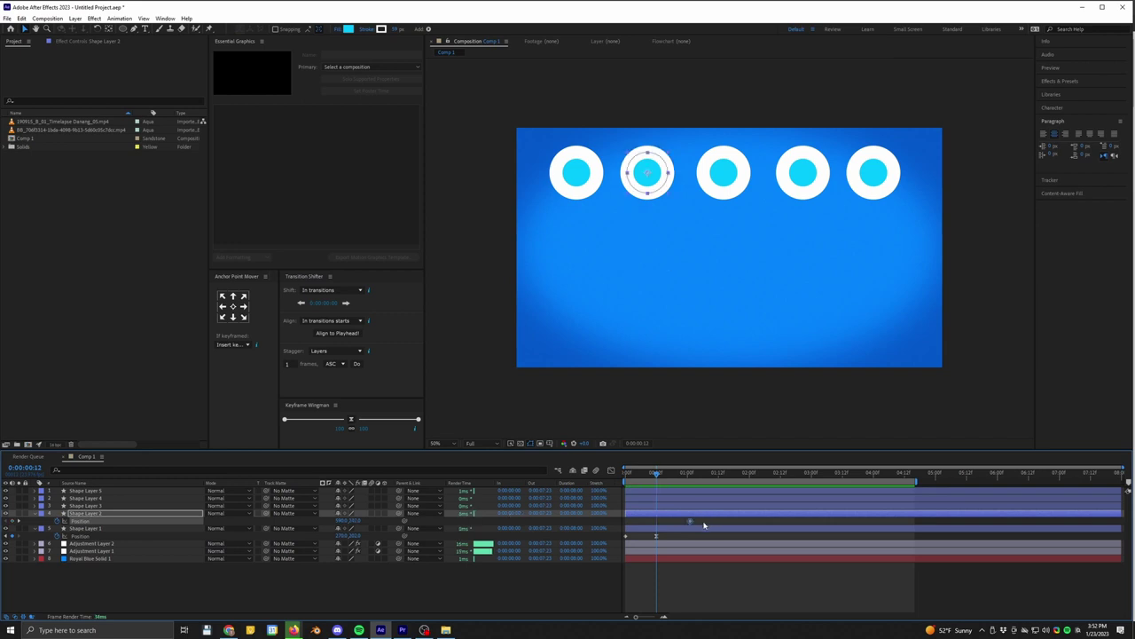
click(673, 525)
click(691, 523)
drag(634, 478, 619, 479)
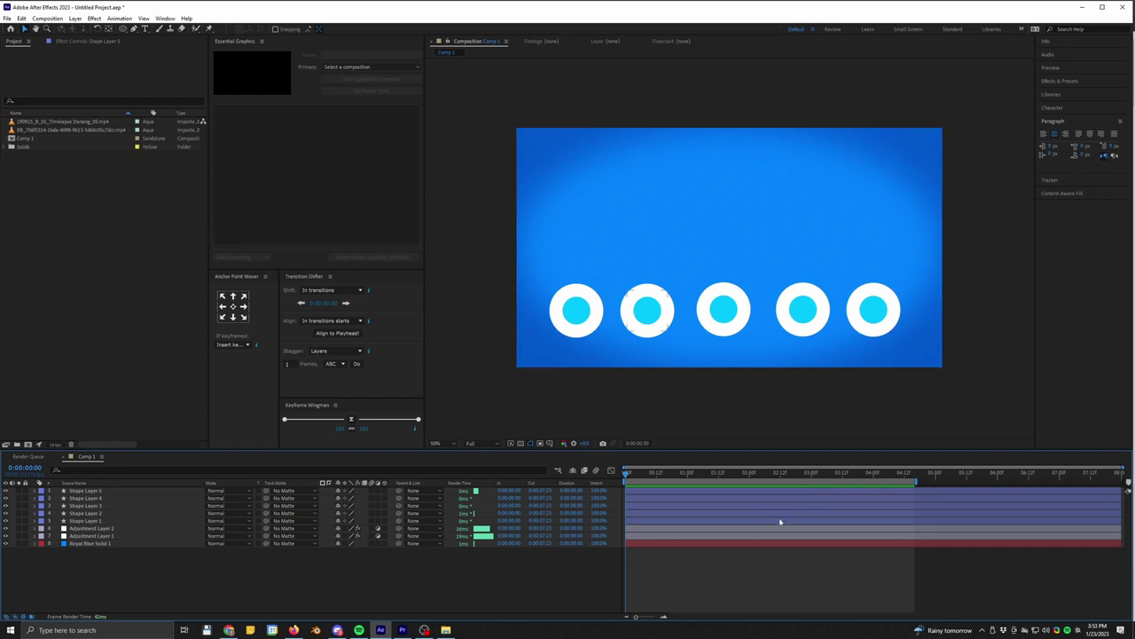
- Select all five shape layers, show Position, and offset their bars so starts are staggered
click(89, 521)
shift+click(84, 492)
key(p)
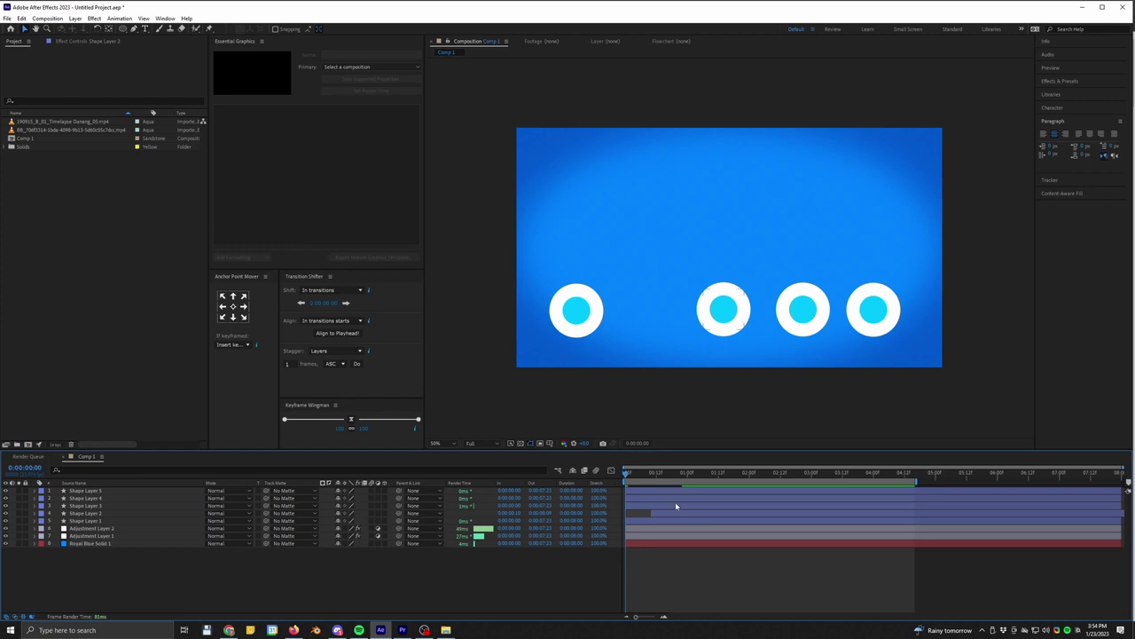
drag(676, 506, 909, 489)
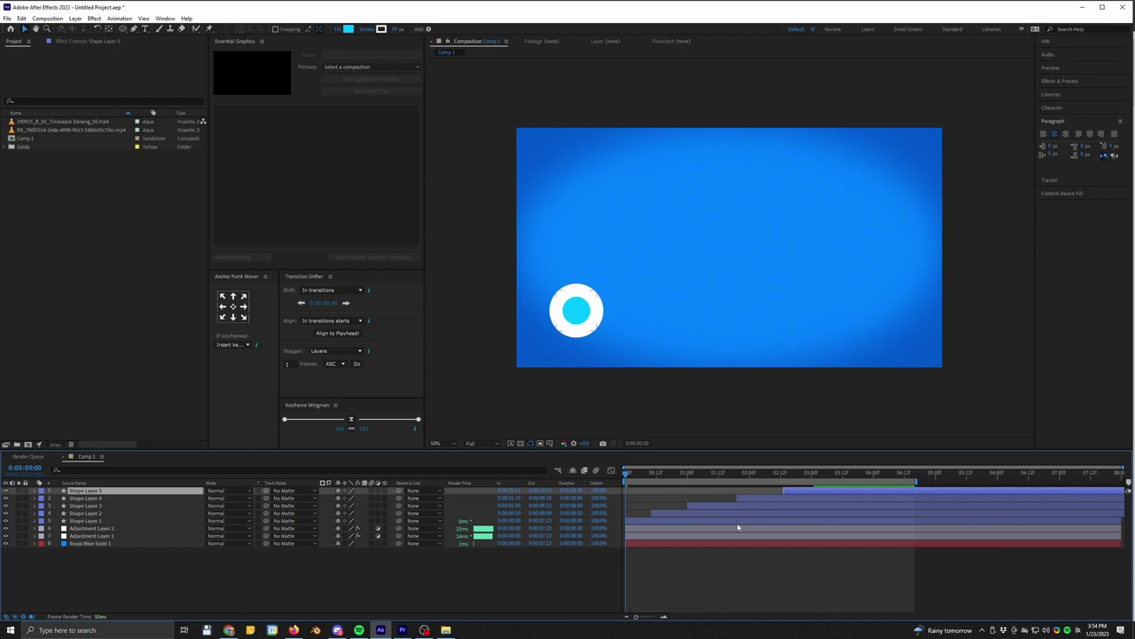
key(ctrl+z)
key(ctrl+z)
key(ctrl+z)
key(ctrl+z)
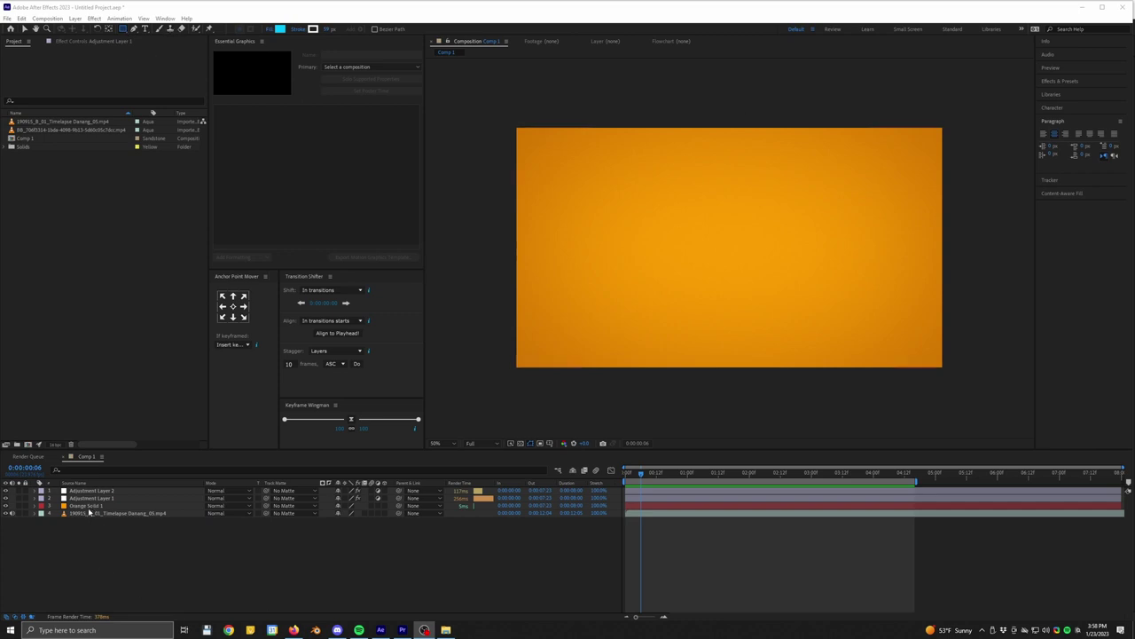
- Add a full-size mask to Orange Solid 1 and set it to Subtract
click(85, 506)
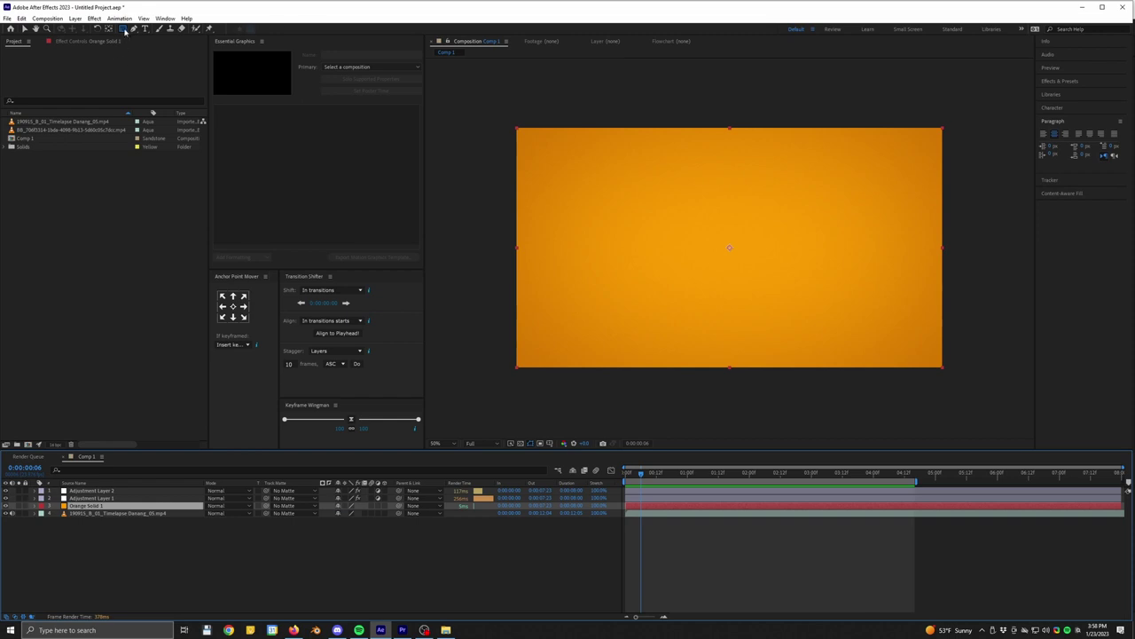
double_click(125, 30)
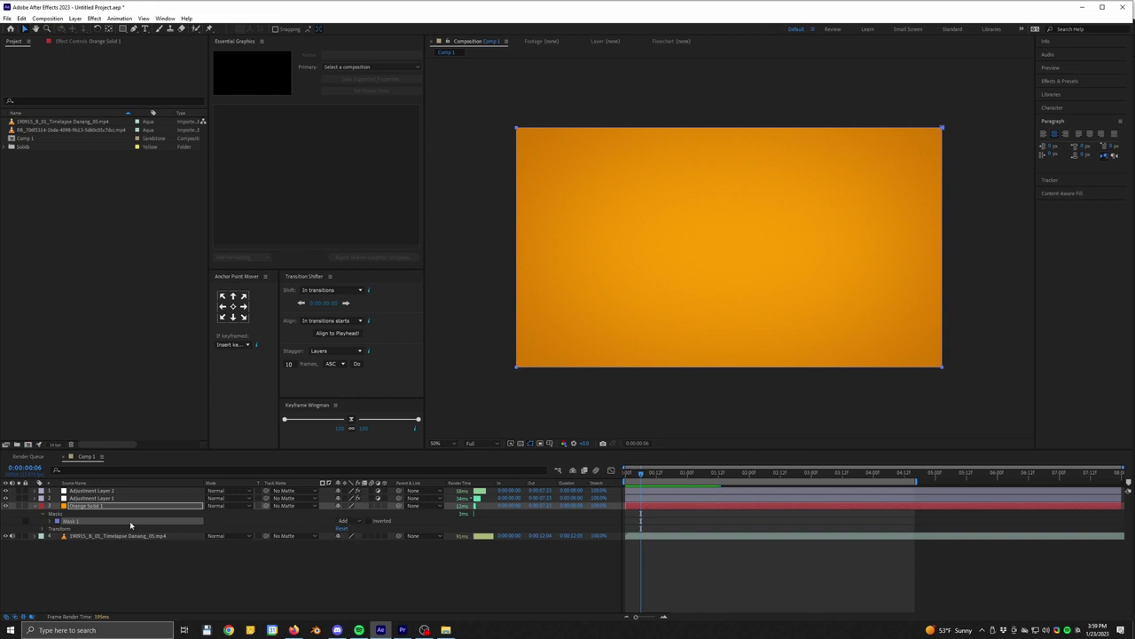
click(350, 523)
click(361, 550)
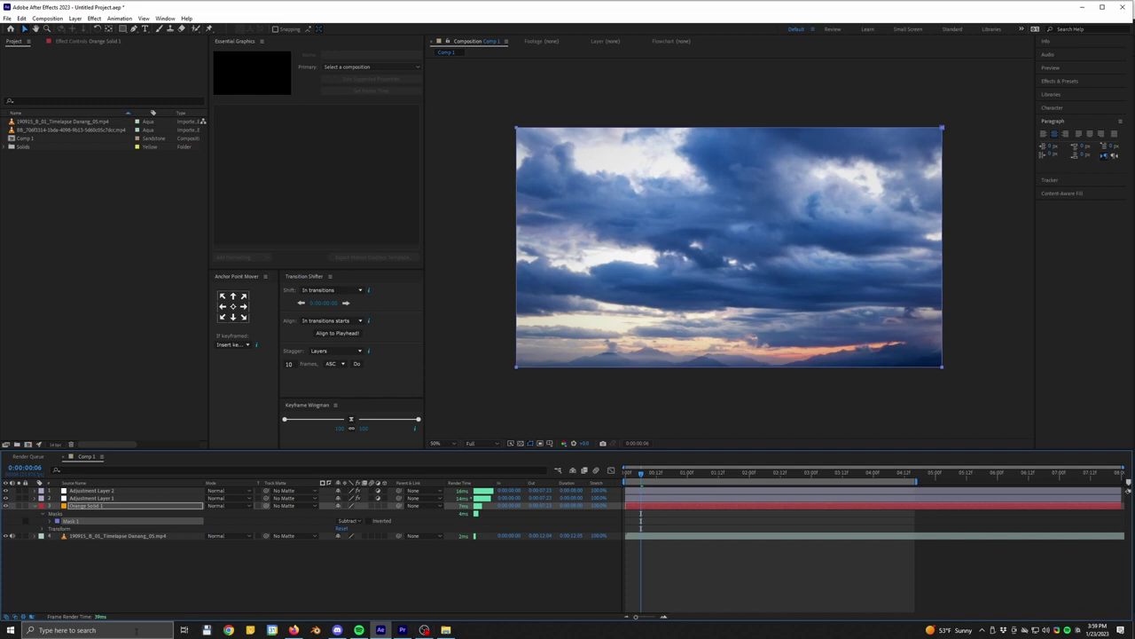
- Set Mask Expansion to -100 px for an orange border, then add a comp-sized rectangle shape layer
key(ctrl+grave)
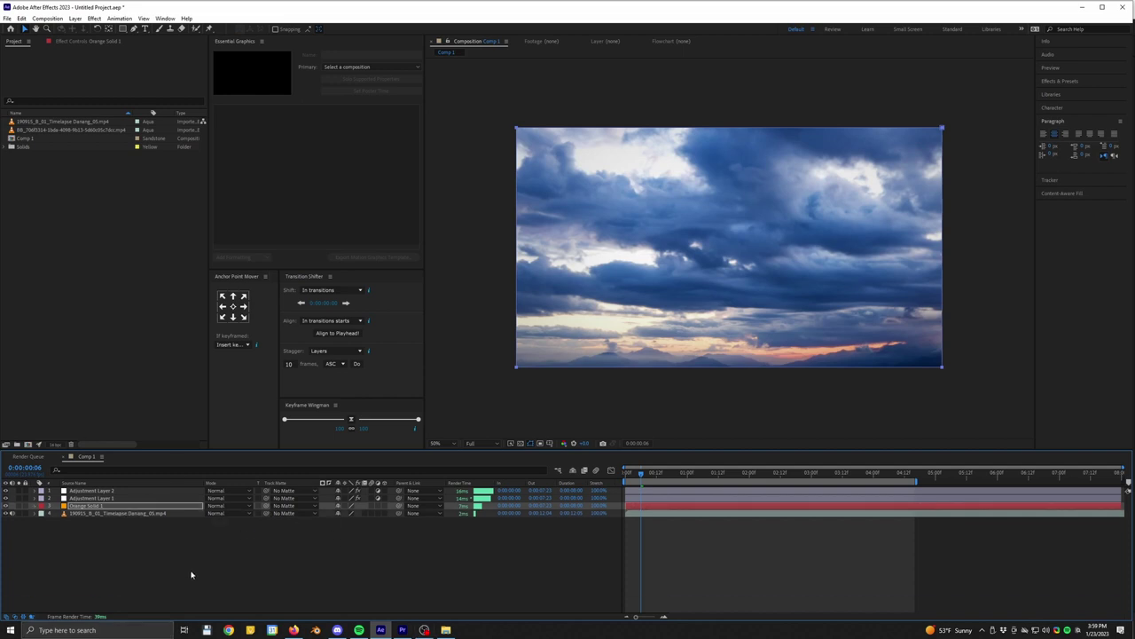
key(m)
key(m)
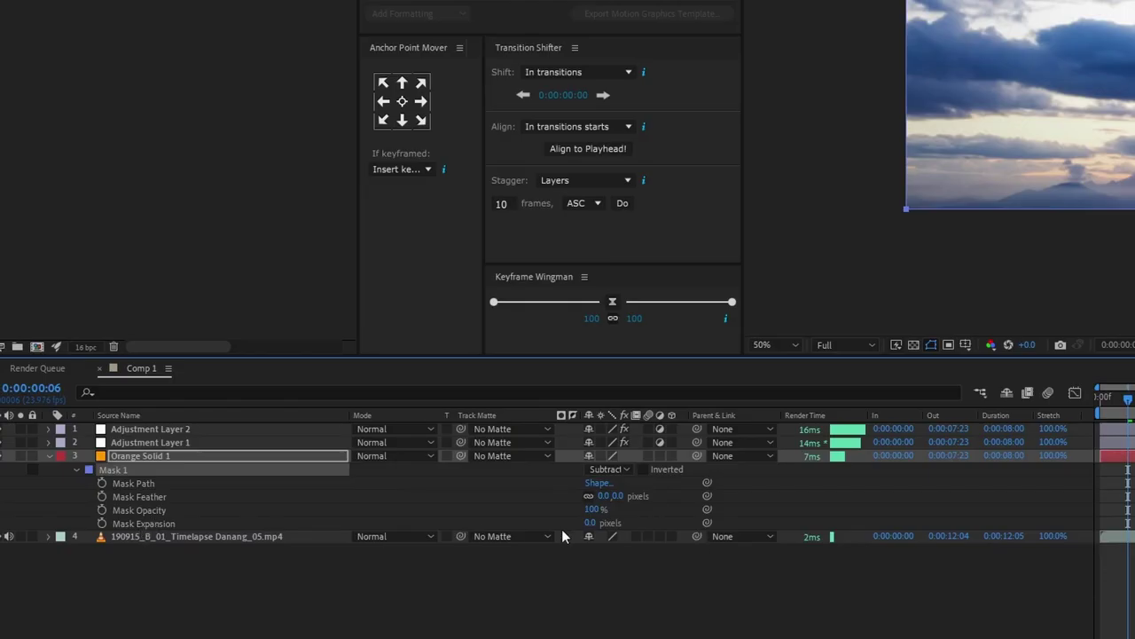
drag(337, 542, 312, 541)
mouse_move(543, 523)
mouse_down()
mouse_move(518, 520)
mouse_move(517, 506)
mouse_move(537, 511)
mouse_up()
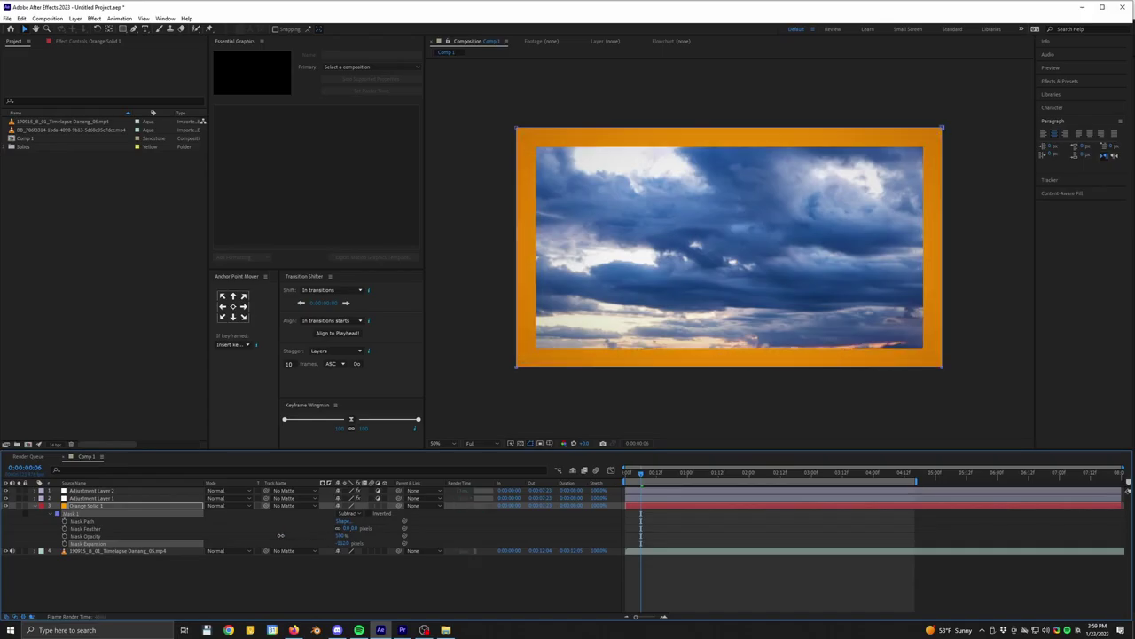
click(330, 588)
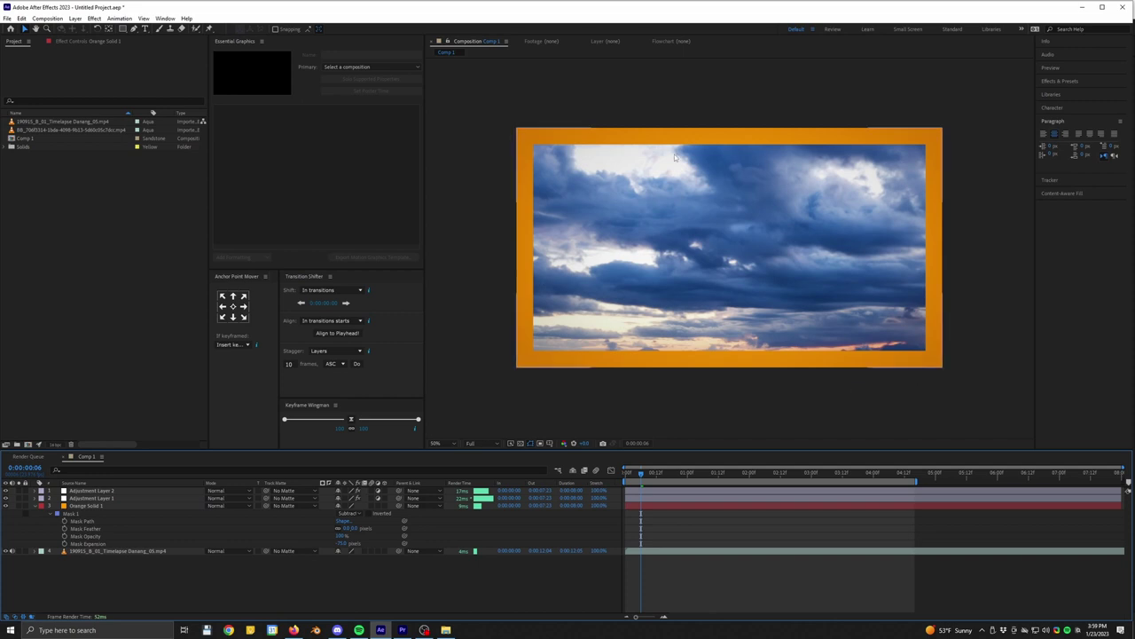
double_click(122, 28)
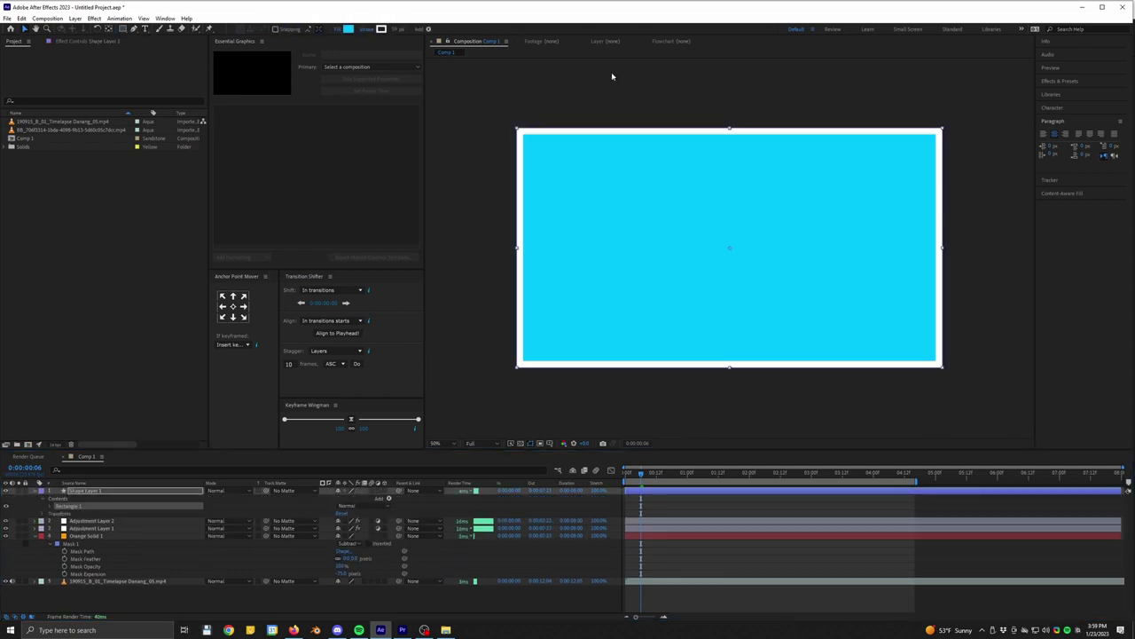
- Set the rectangle's fill to None so only its outline shows, then switch to Premiere Pro
click(345, 32)
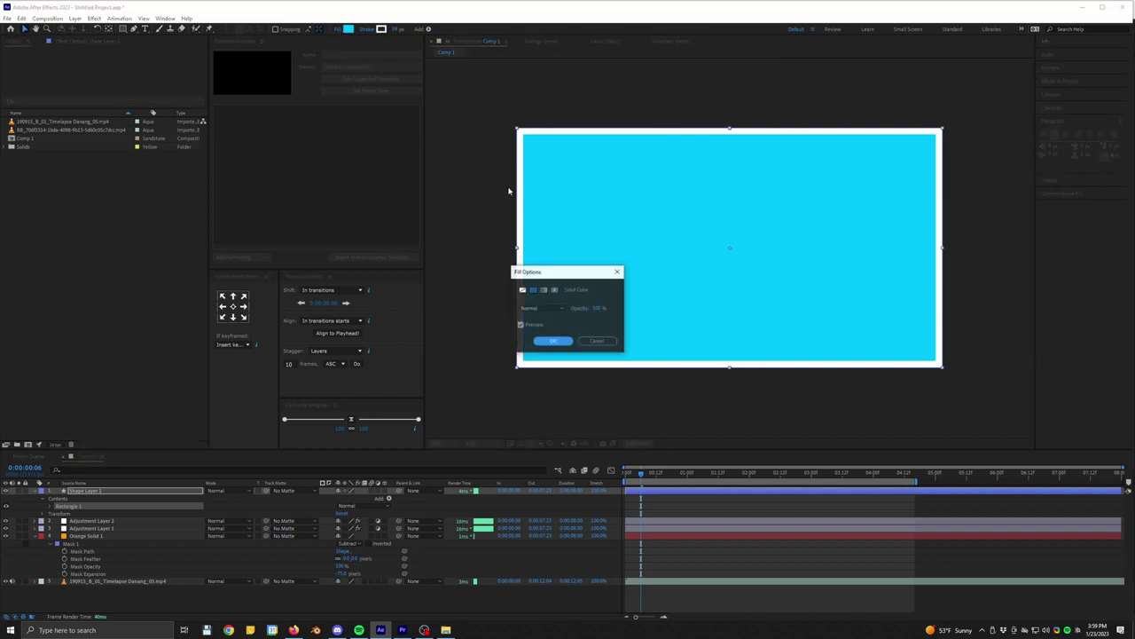
click(559, 290)
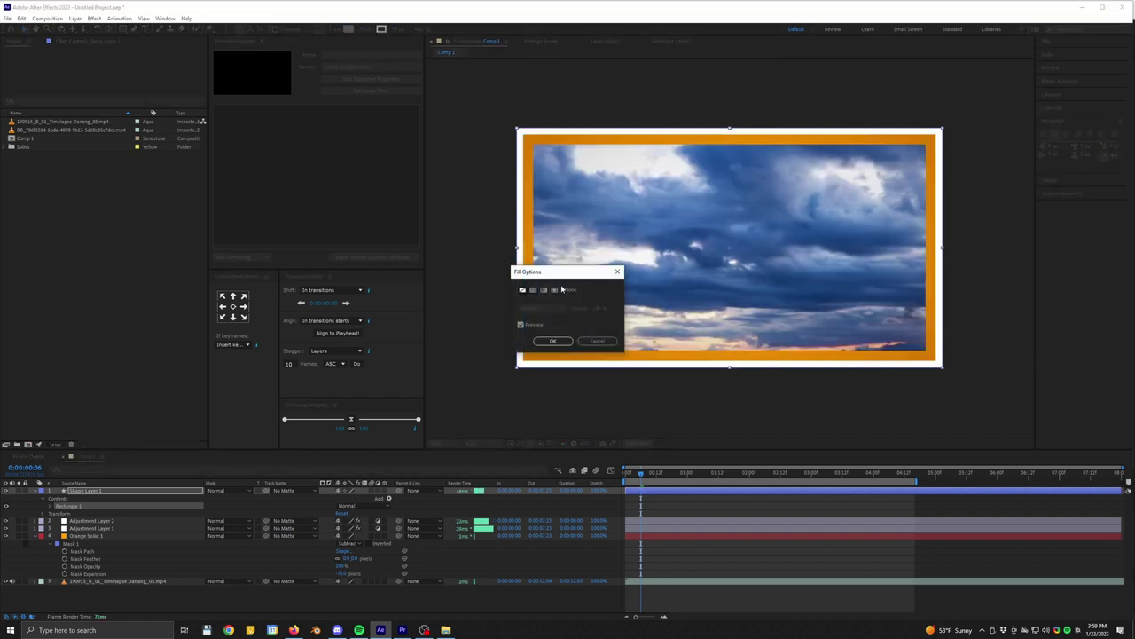
click(552, 340)
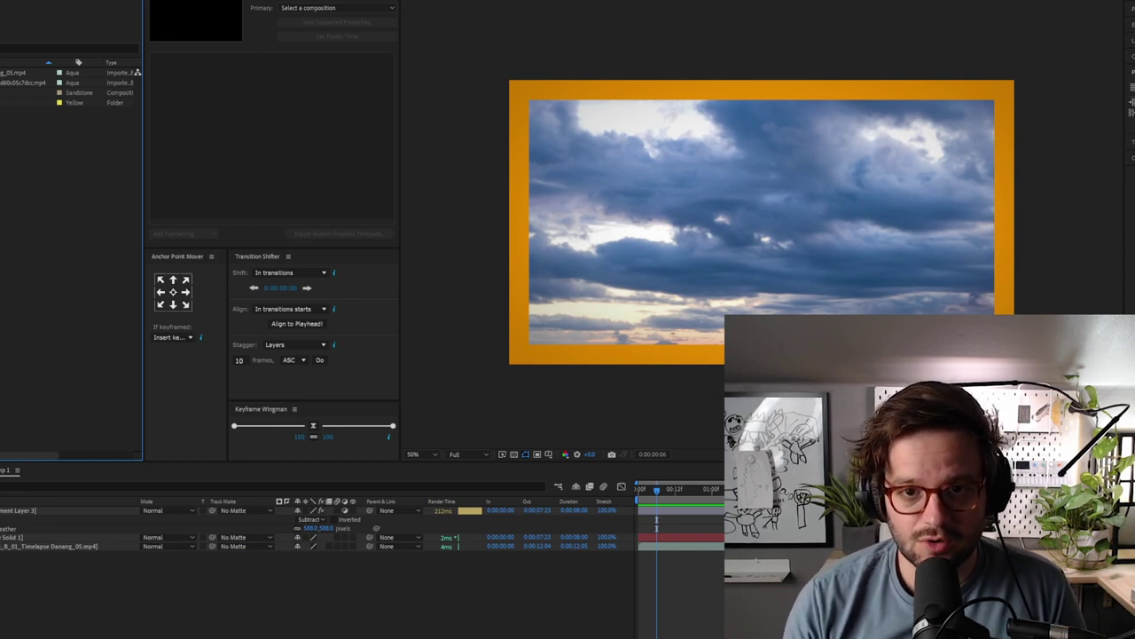
mouse_move(373, 635)
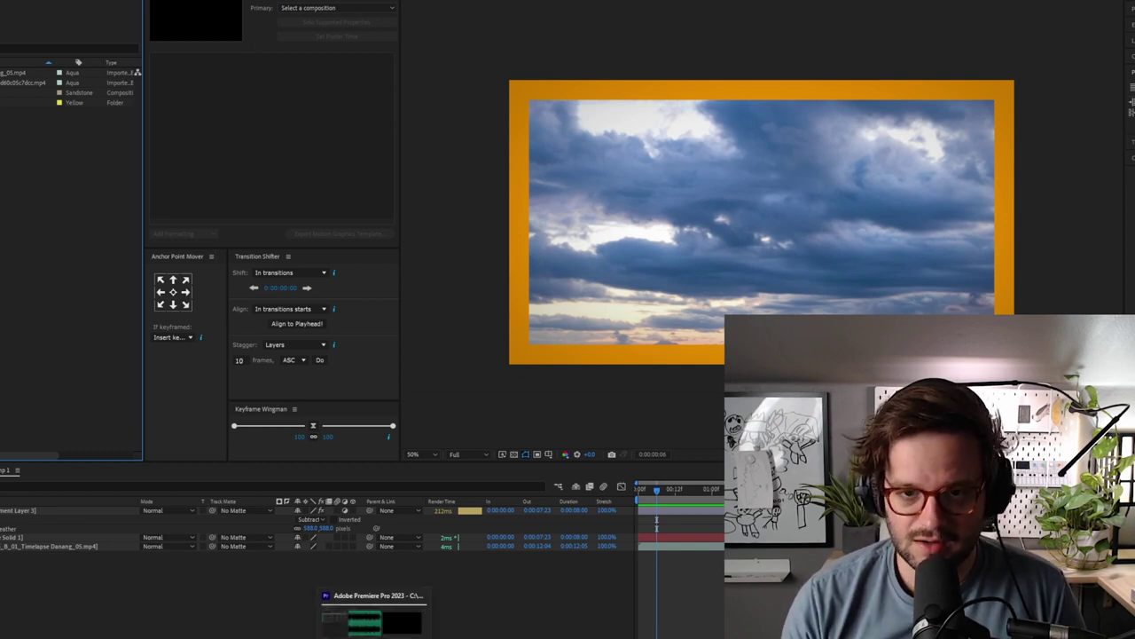
click(373, 623)
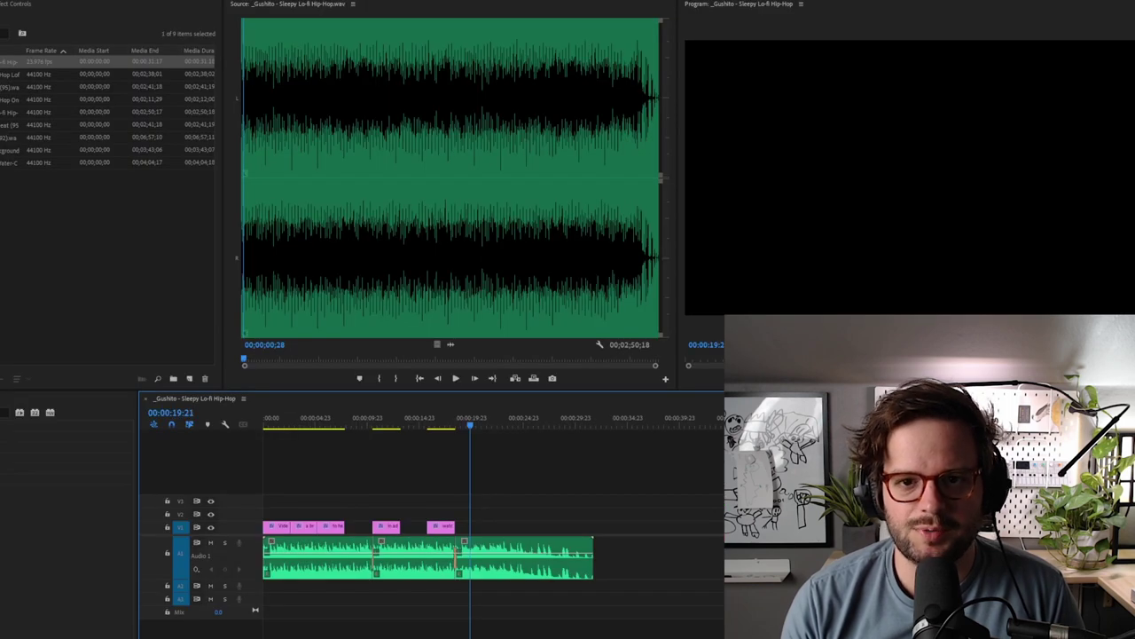
- Return to the sequence start and nudge the Videvo Presents title slightly lower in the Program monitor
mouse_move(363, 635)
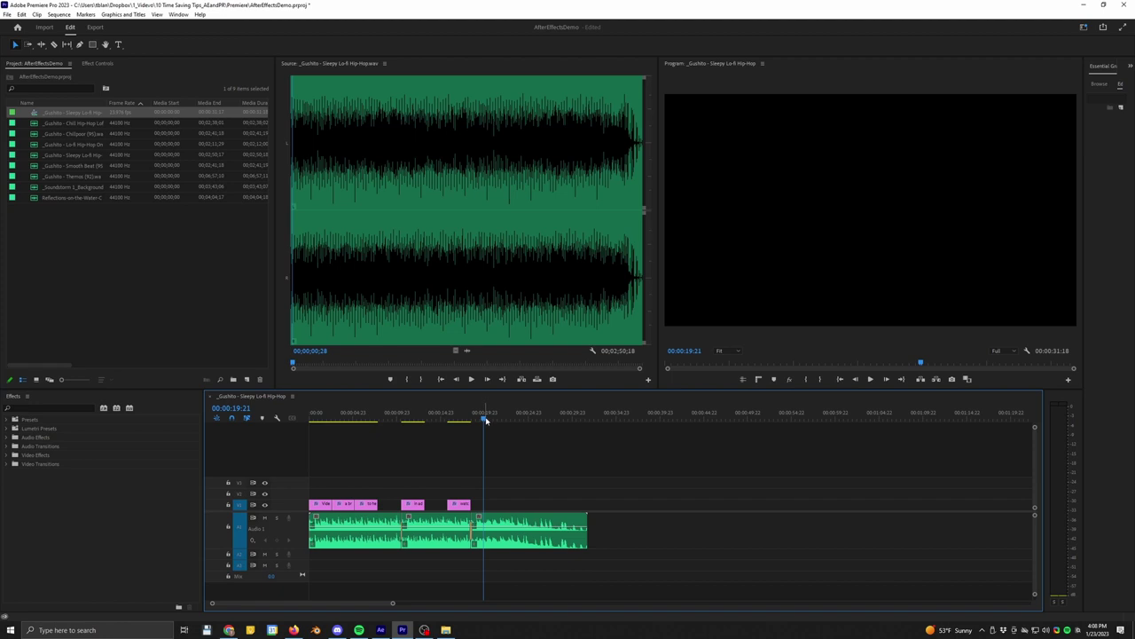
drag(486, 420, 309, 421)
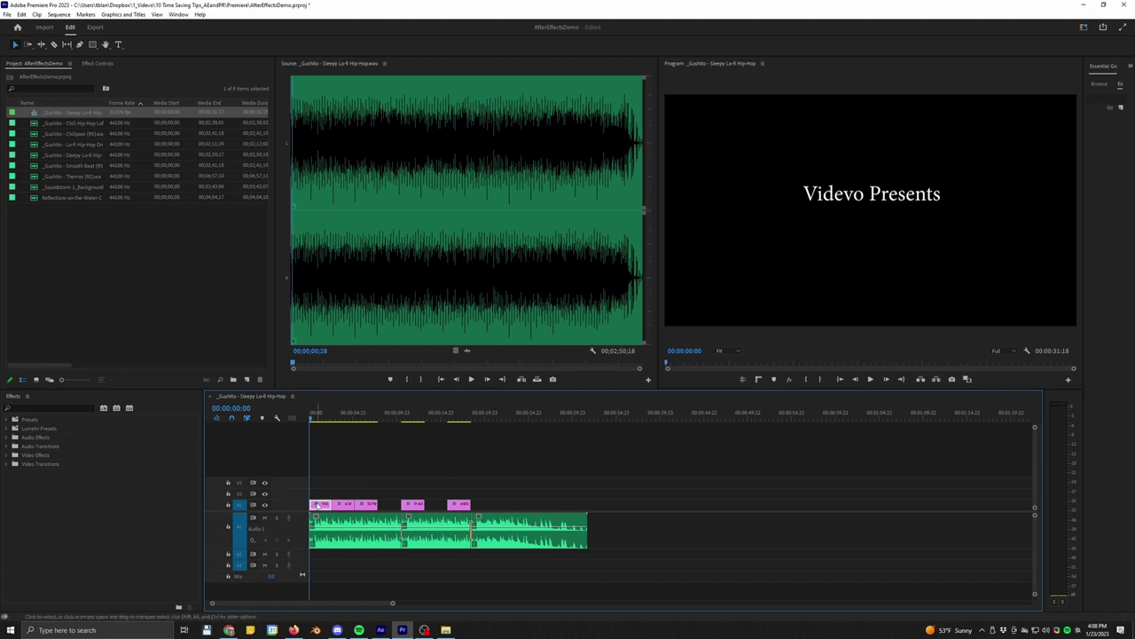
click(865, 196)
drag(872, 193, 872, 204)
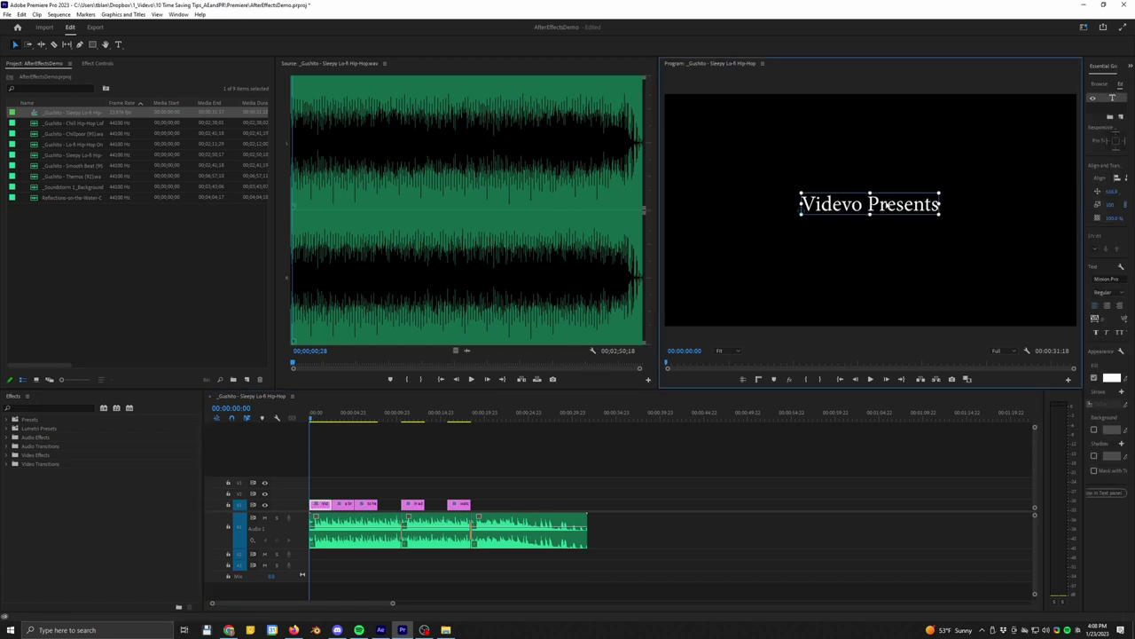
click(973, 163)
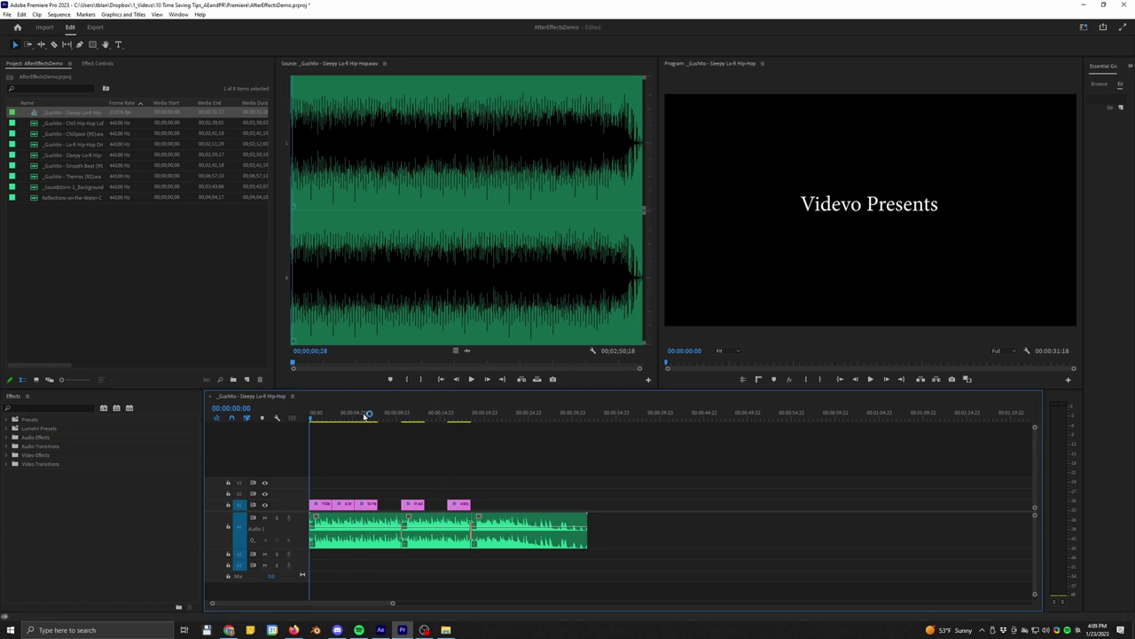
click(380, 630)
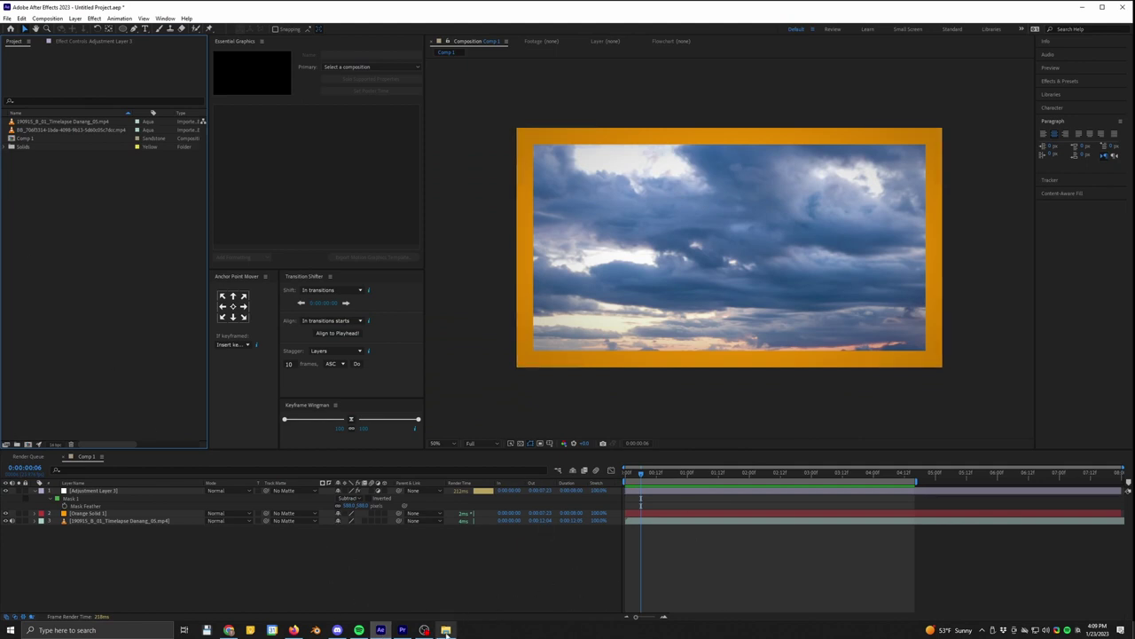
click(402, 630)
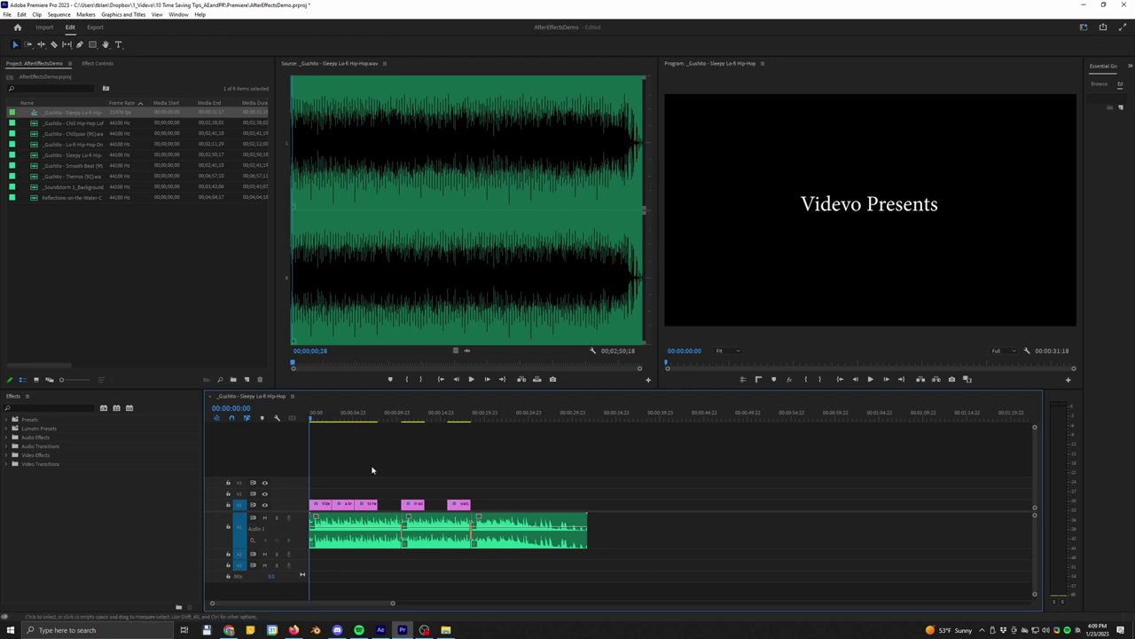
- Play the sequence, then replace the opening title clip on V1 with a linked After Effects composition
key(space)
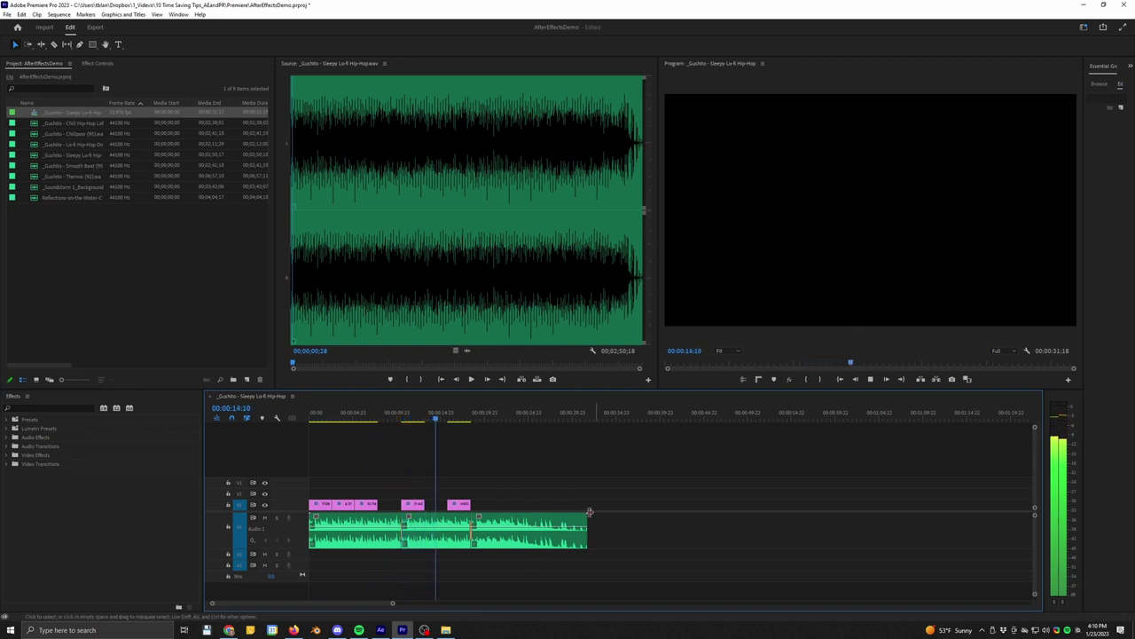
key(space)
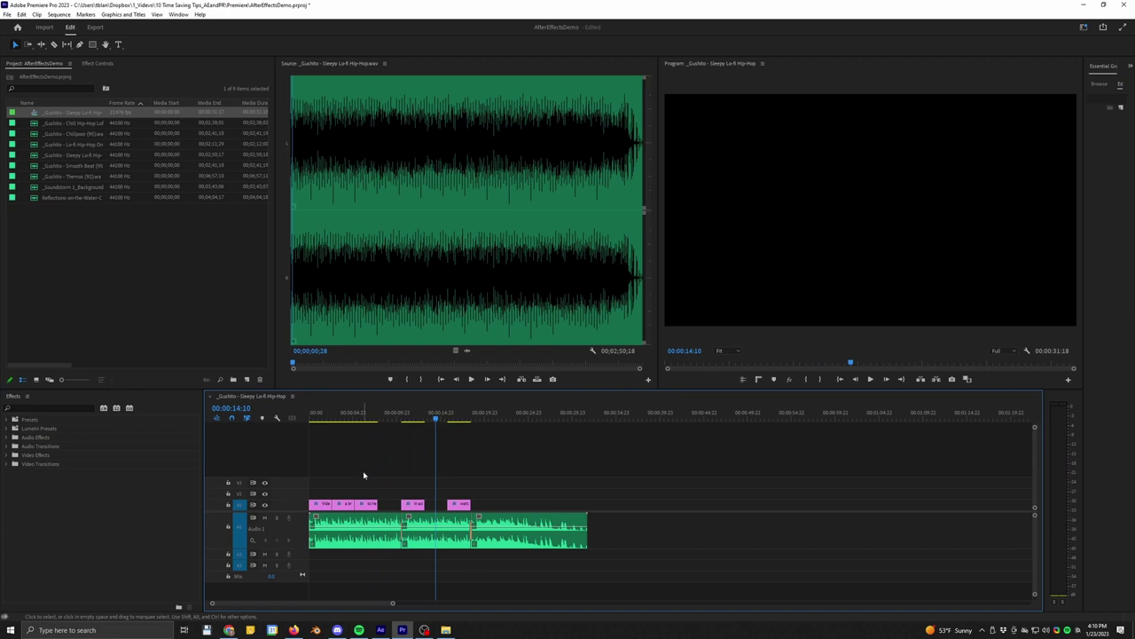
key(Home)
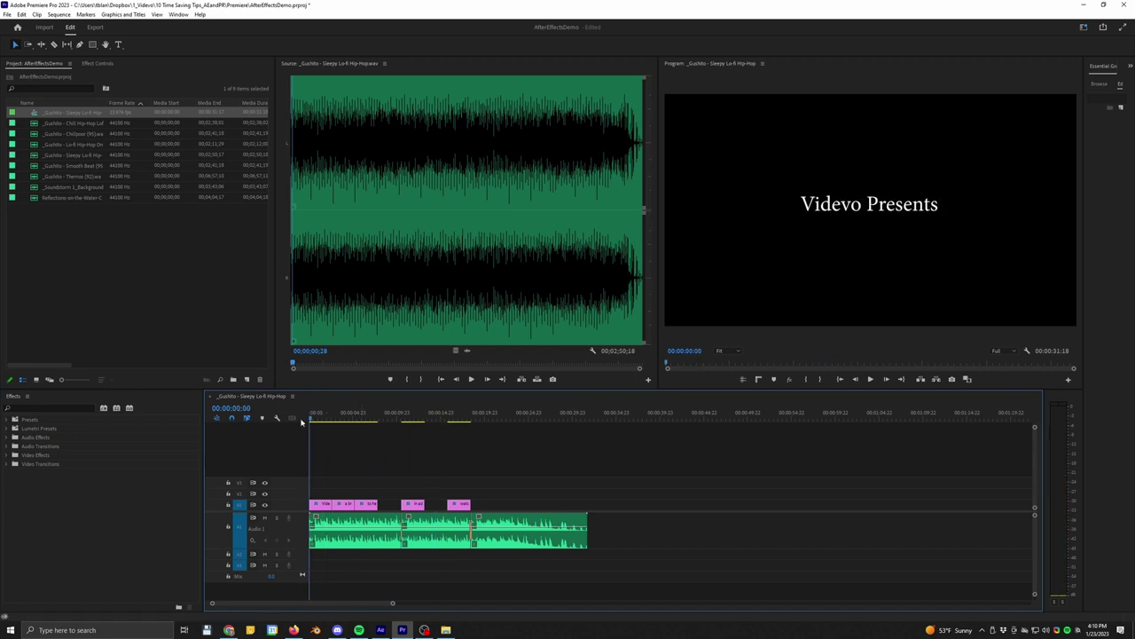
right_click(327, 505)
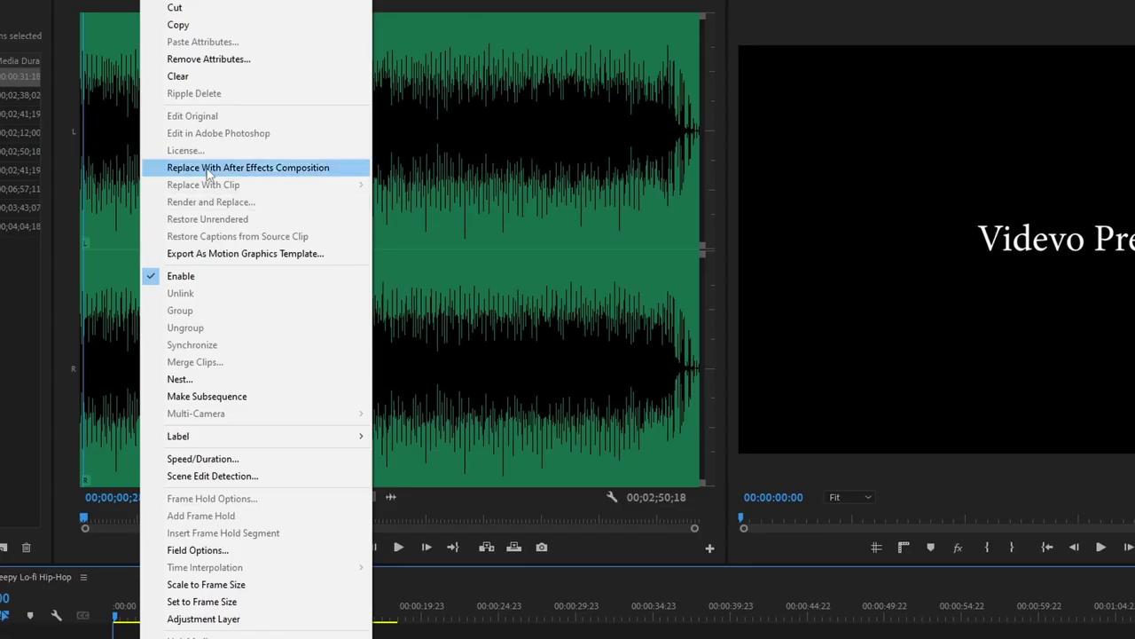
click(189, 167)
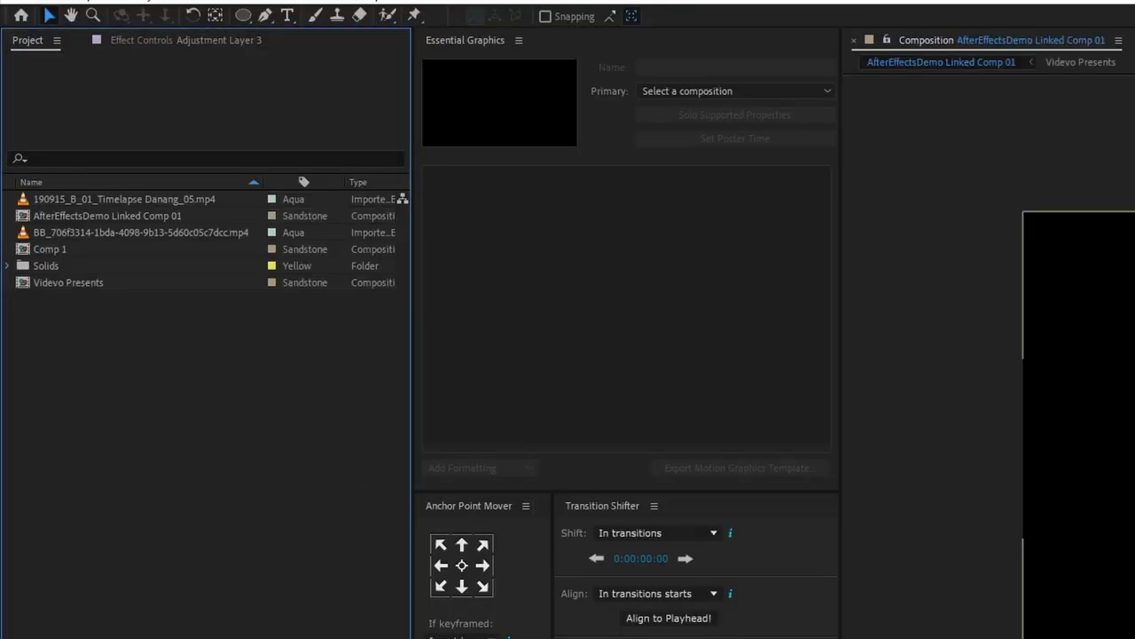
right_click(64, 341)
- Create a 'Shot 1' folder and move the linked comp and Videvo Presents into it
click(100, 369)
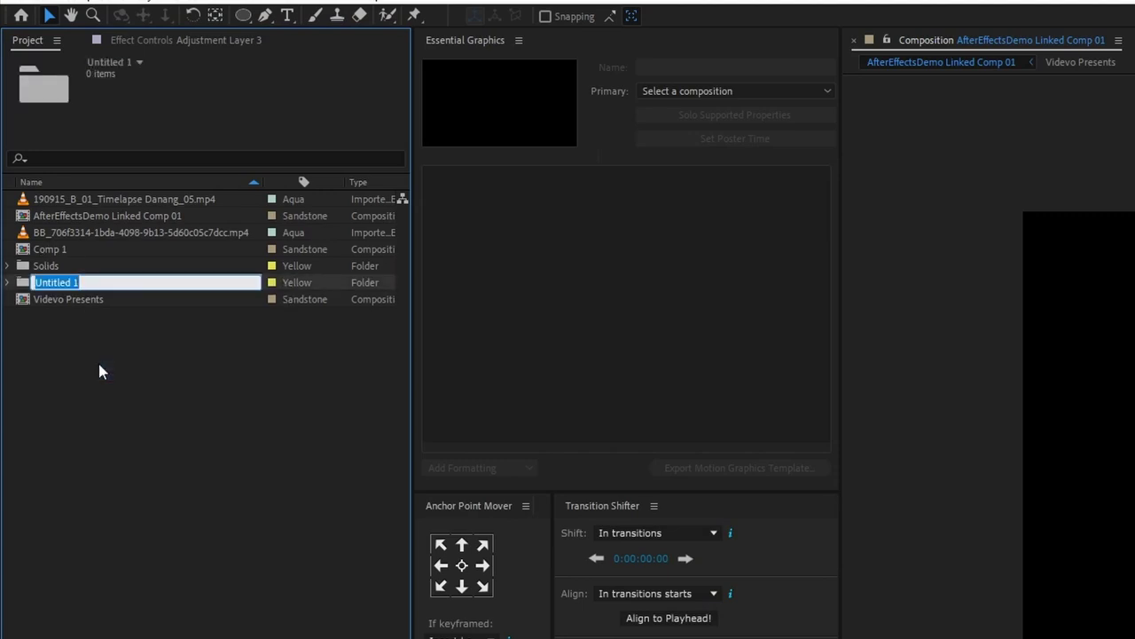
text(Shot 1)
key(Return)
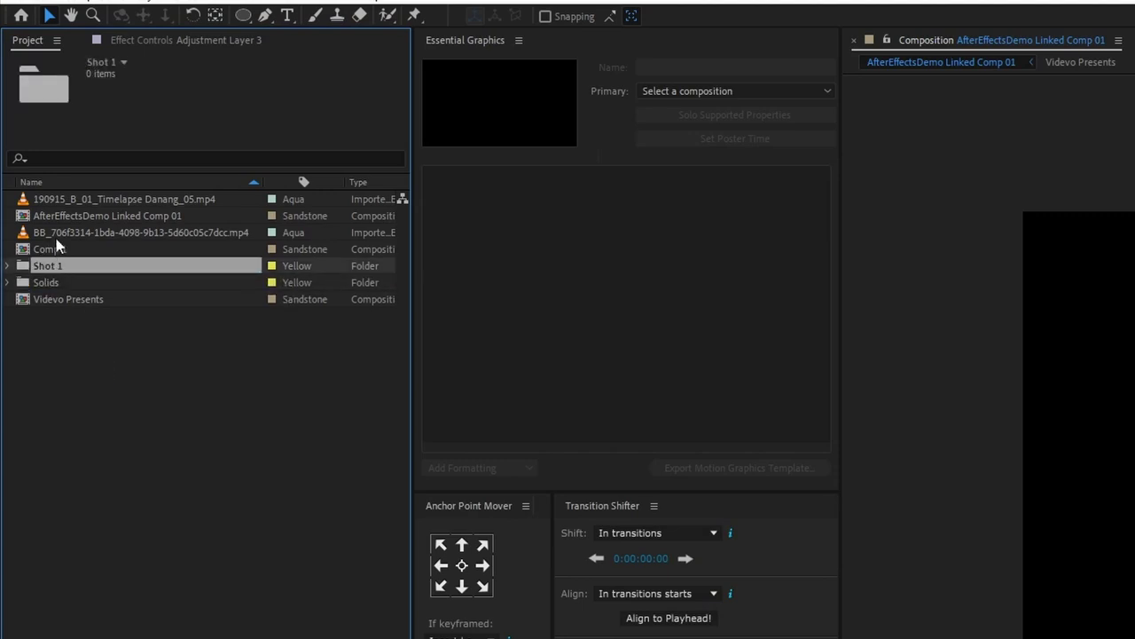
drag(58, 217, 47, 251)
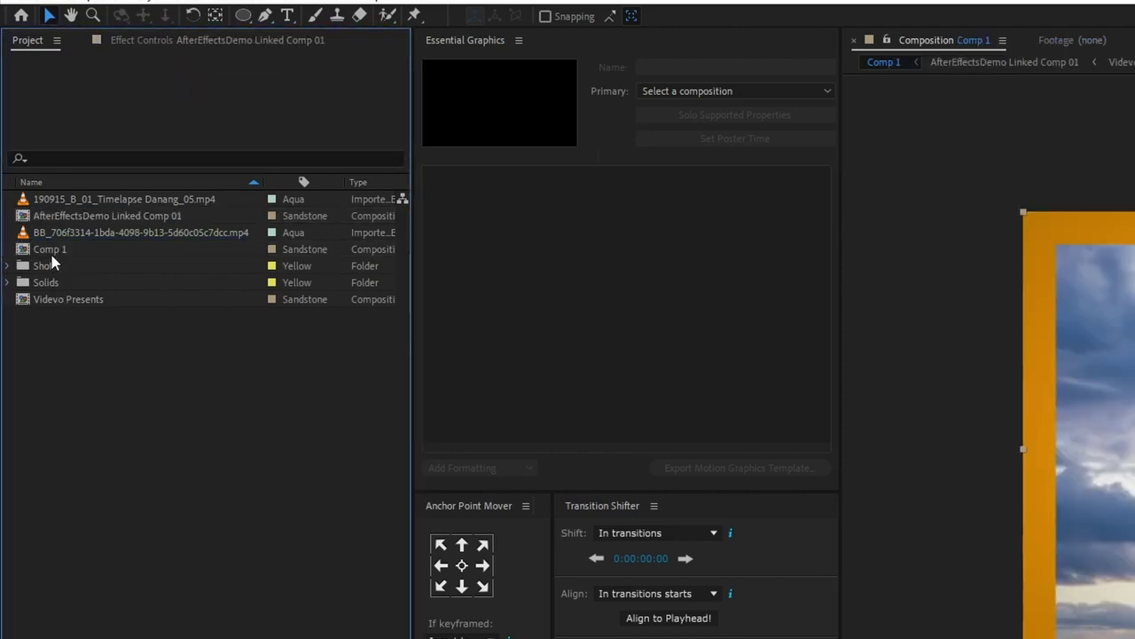
drag(53, 222, 44, 259)
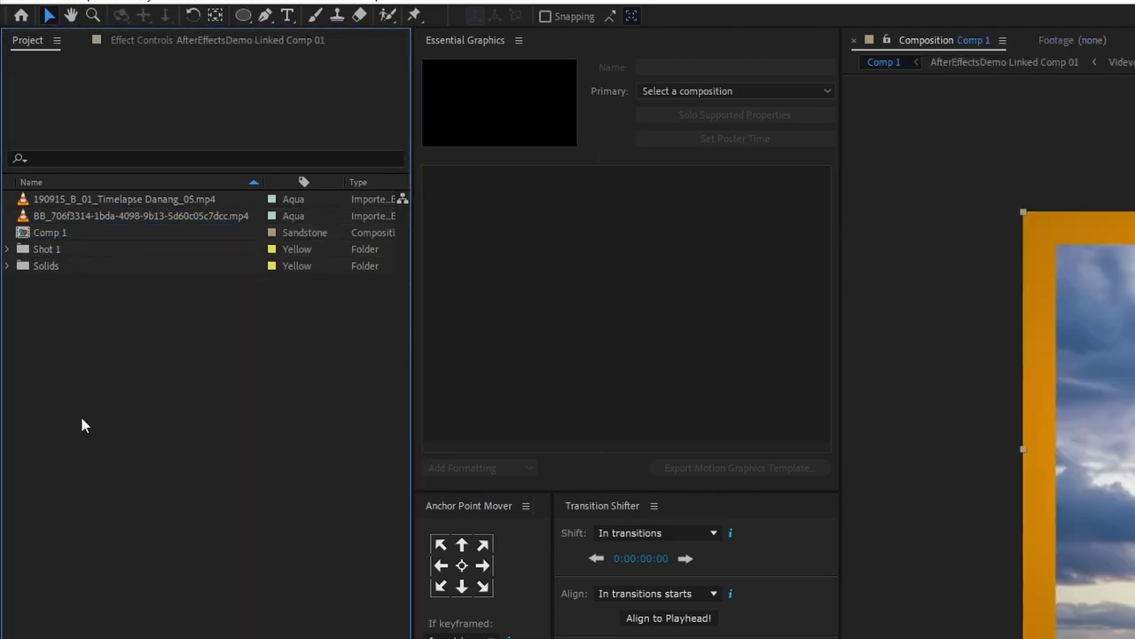
- Open the linked comp from the Shot 1 folder, then return to Premiere Pro
click(8, 249)
click(46, 268)
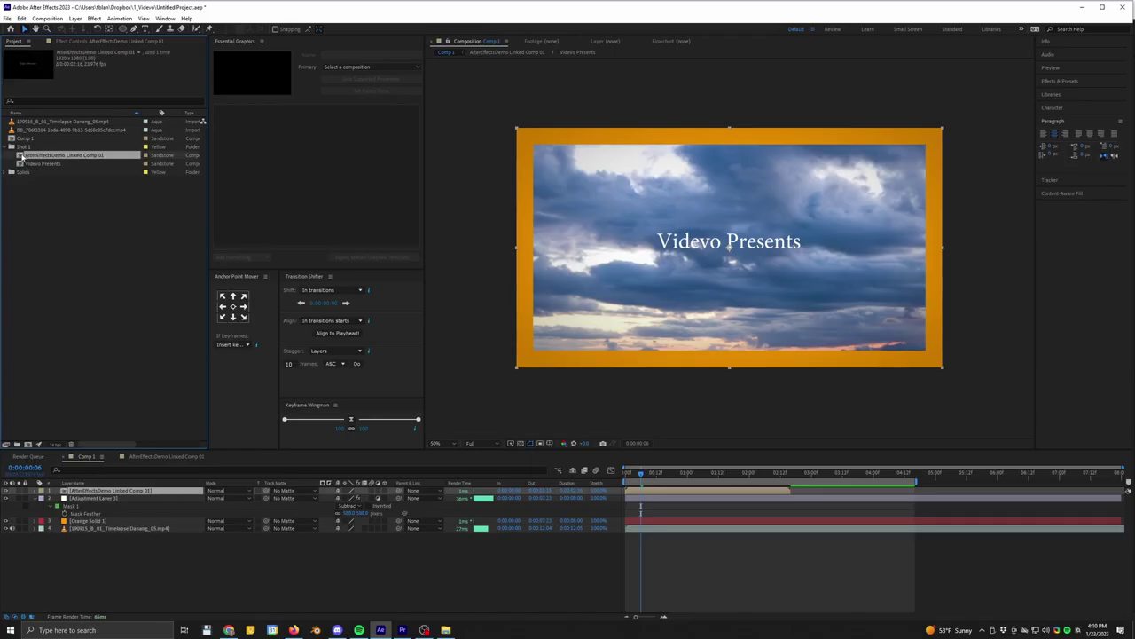
double_click(60, 156)
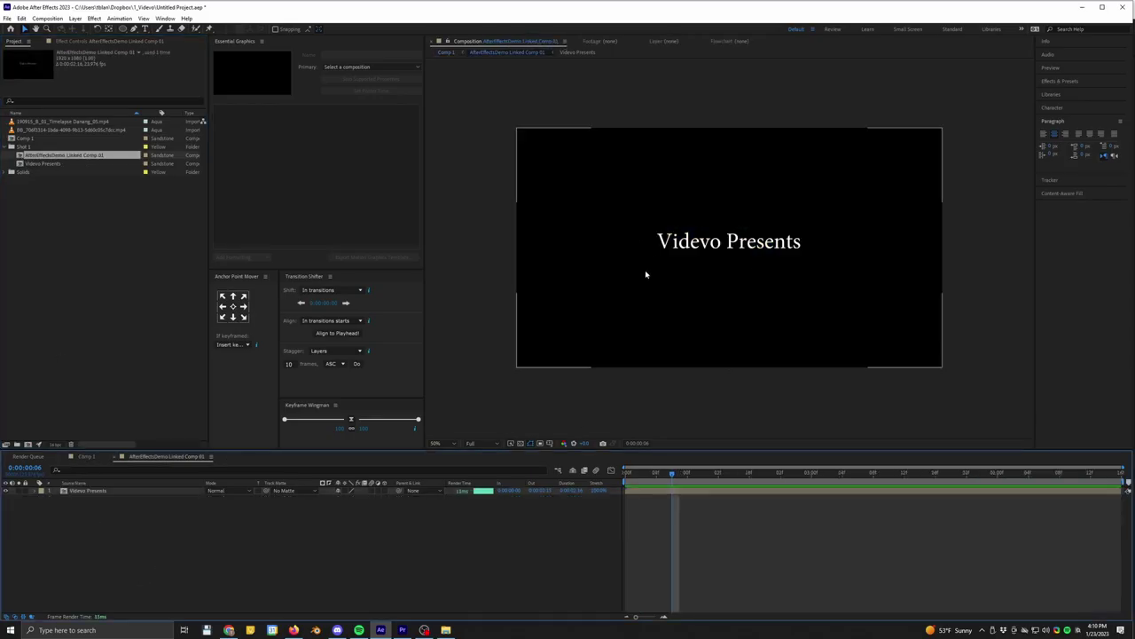
click(402, 630)
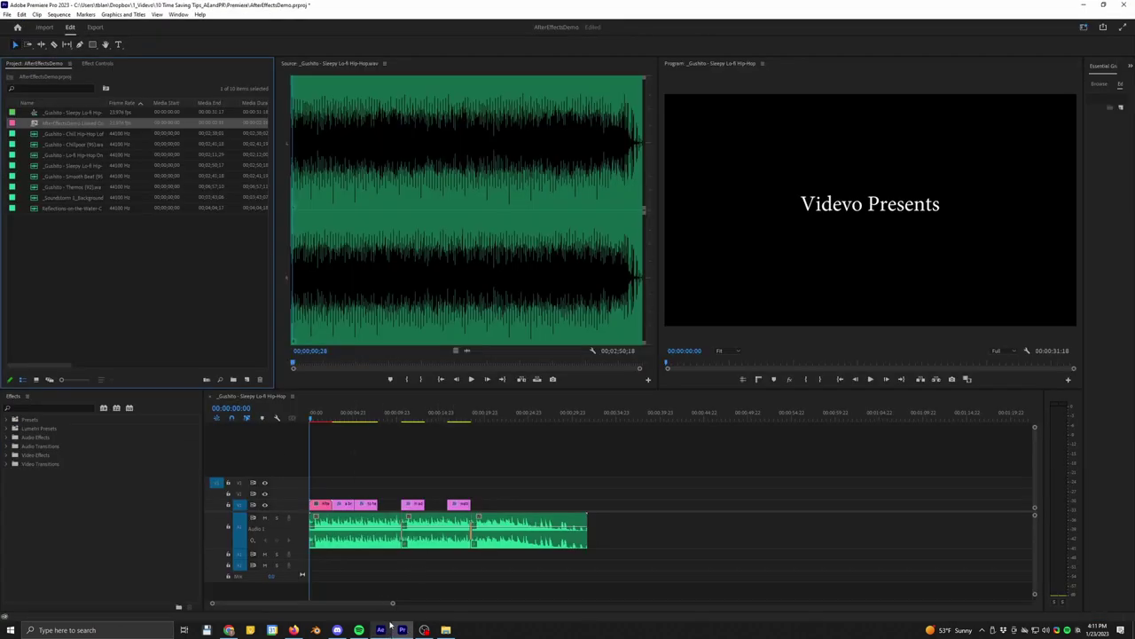
- Preview the linked title at about 3 and 6 seconds, then return to After Effects' Comp 1
mouse_move(380, 632)
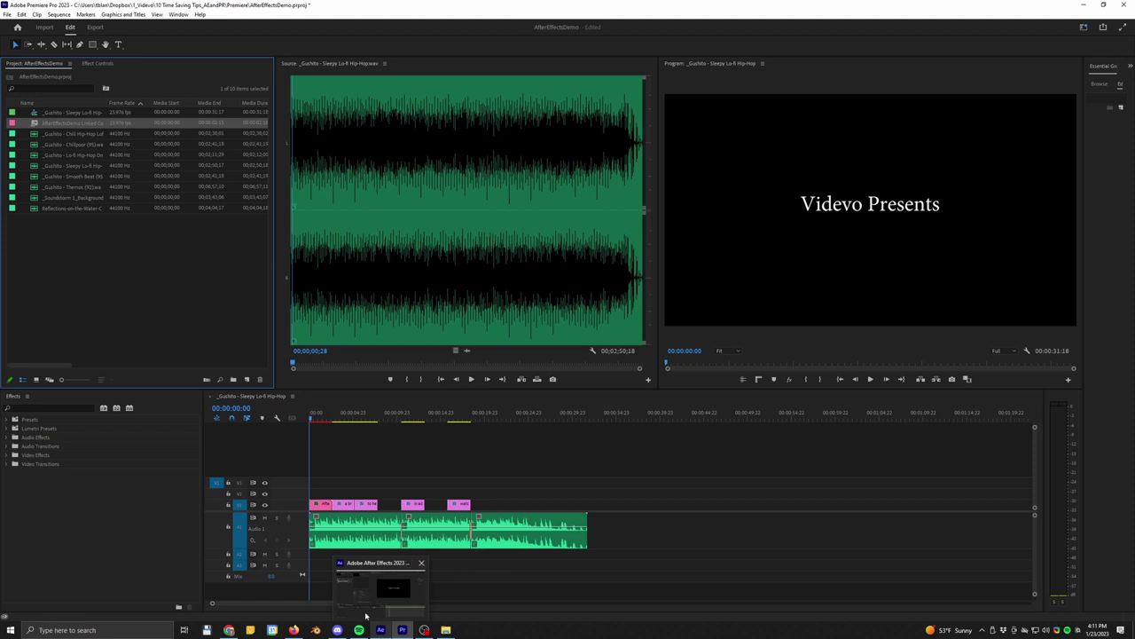
click(338, 430)
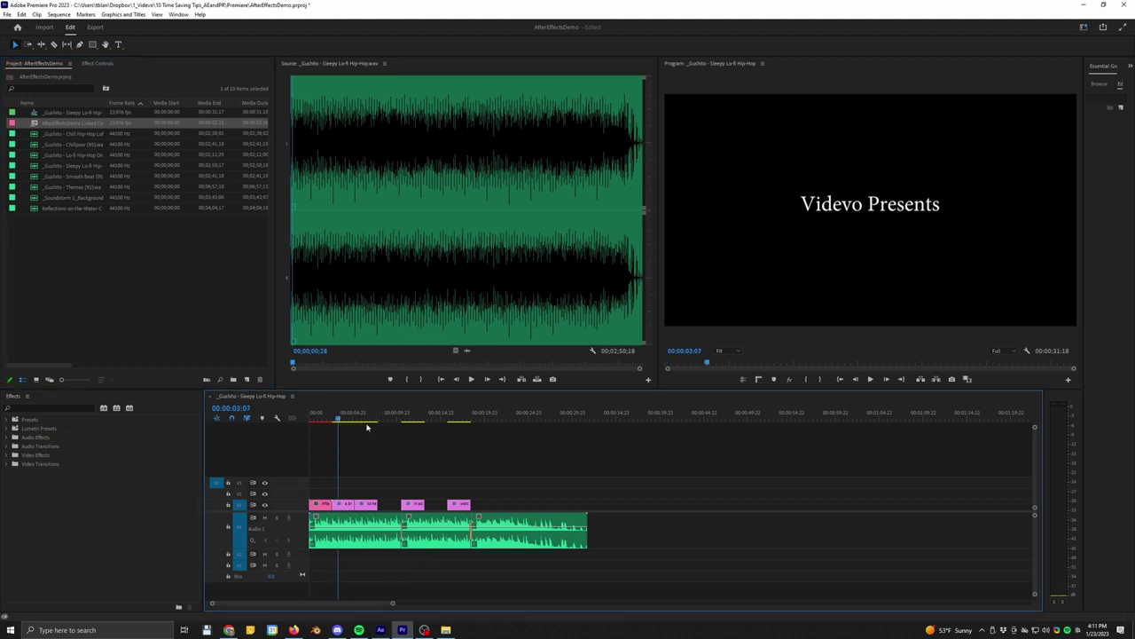
click(367, 418)
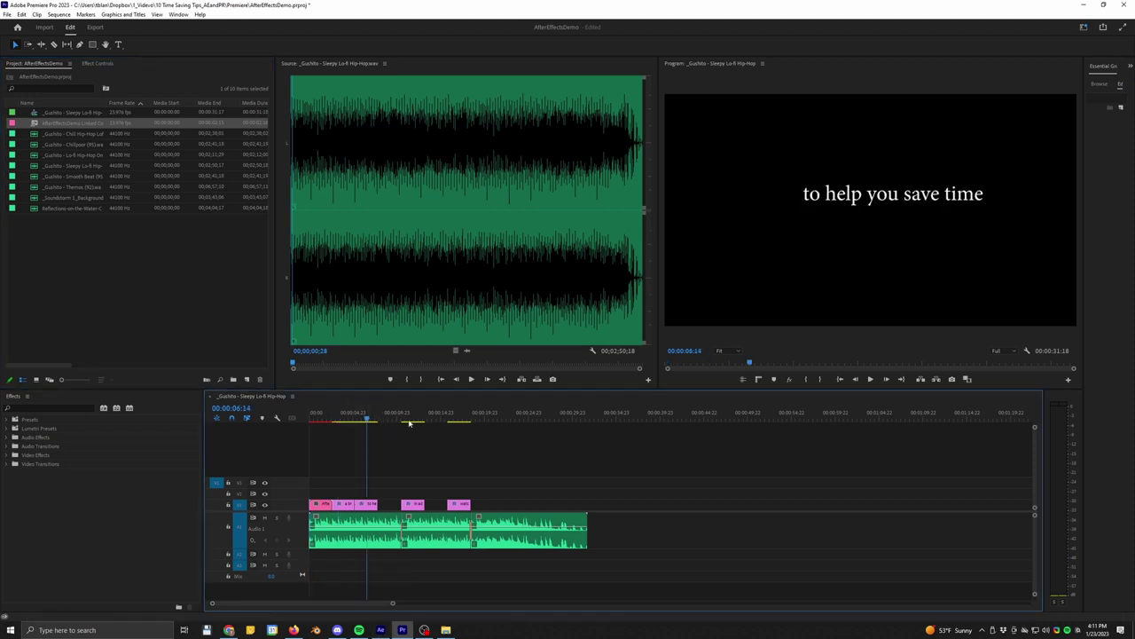
click(380, 630)
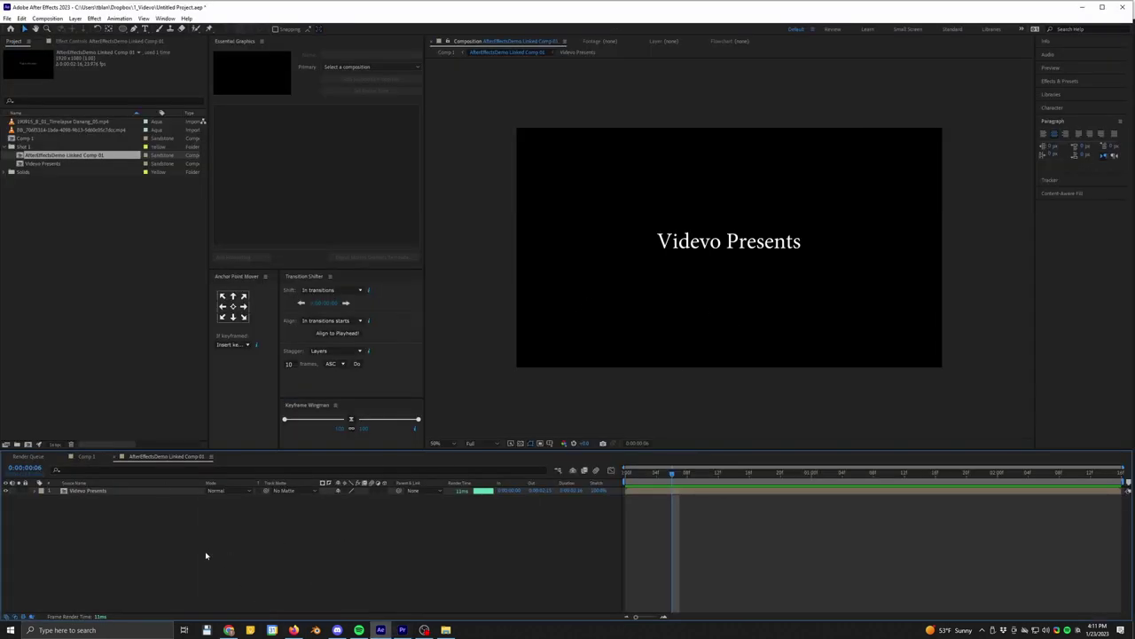
click(86, 456)
- Paste the timelapse clouds layer from Comp 1 into the linked precomp as its top layer
click(86, 529)
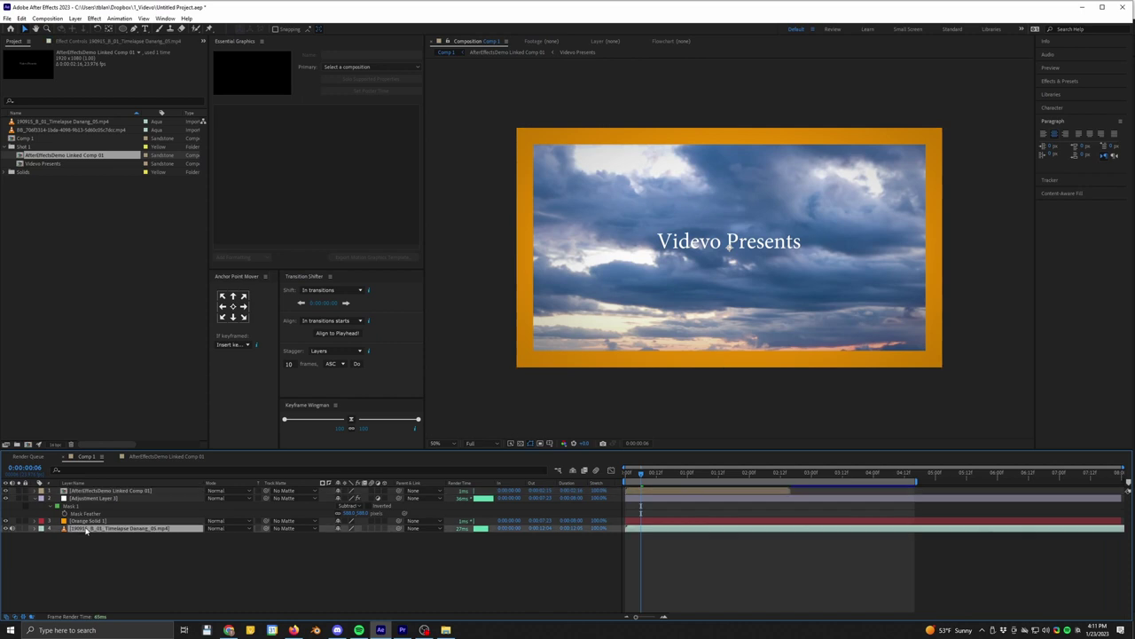
double_click(134, 491)
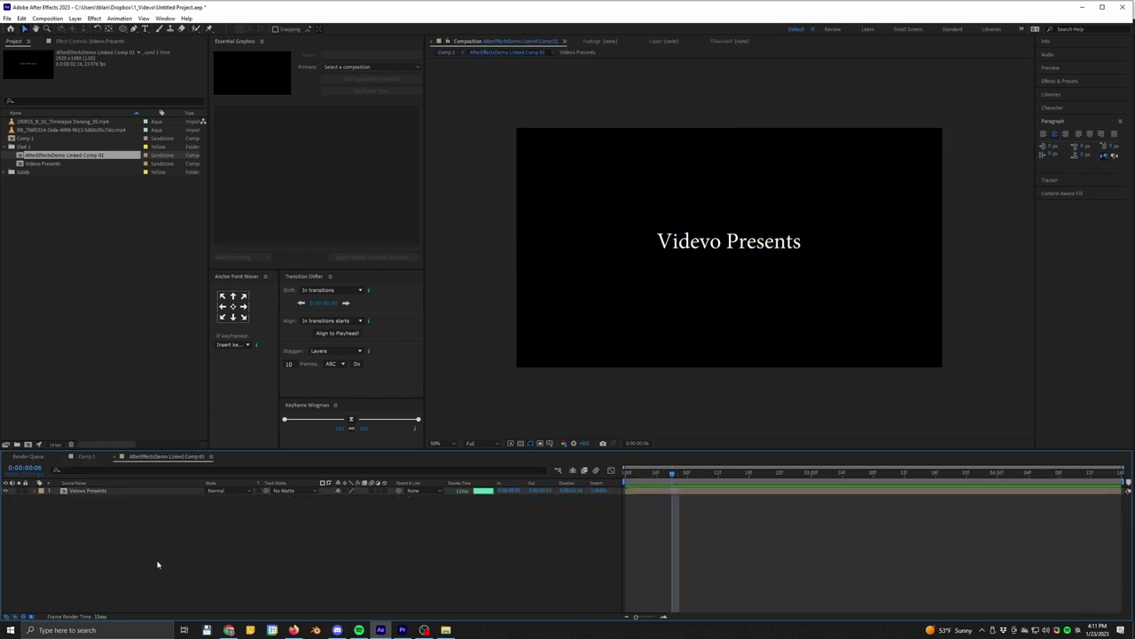
key(ctrl+v)
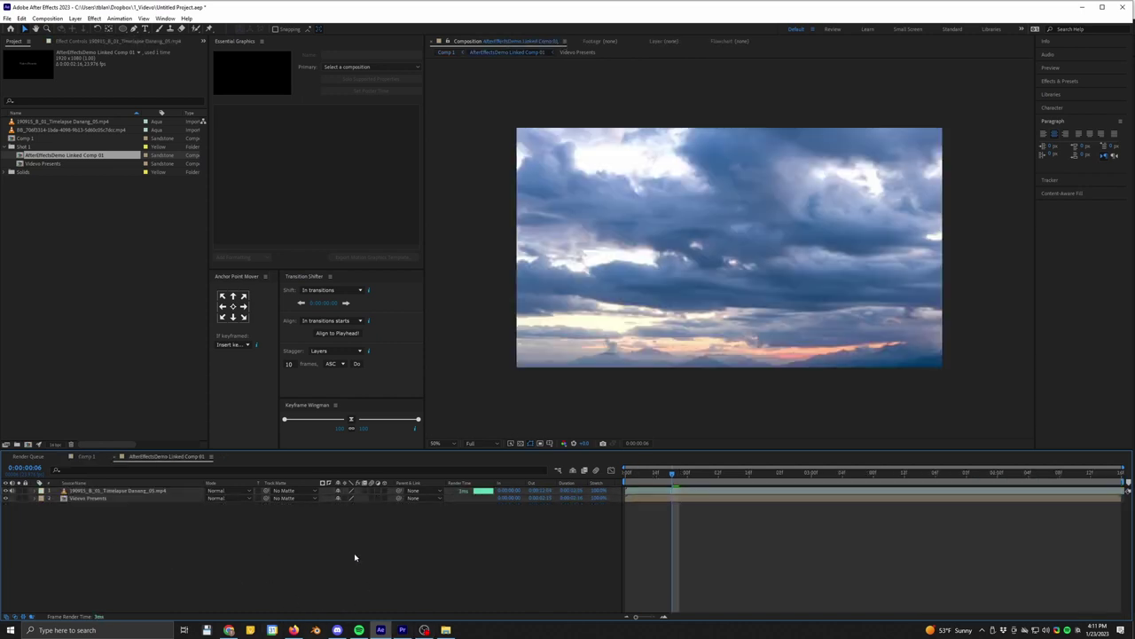
key(alt+Tab)
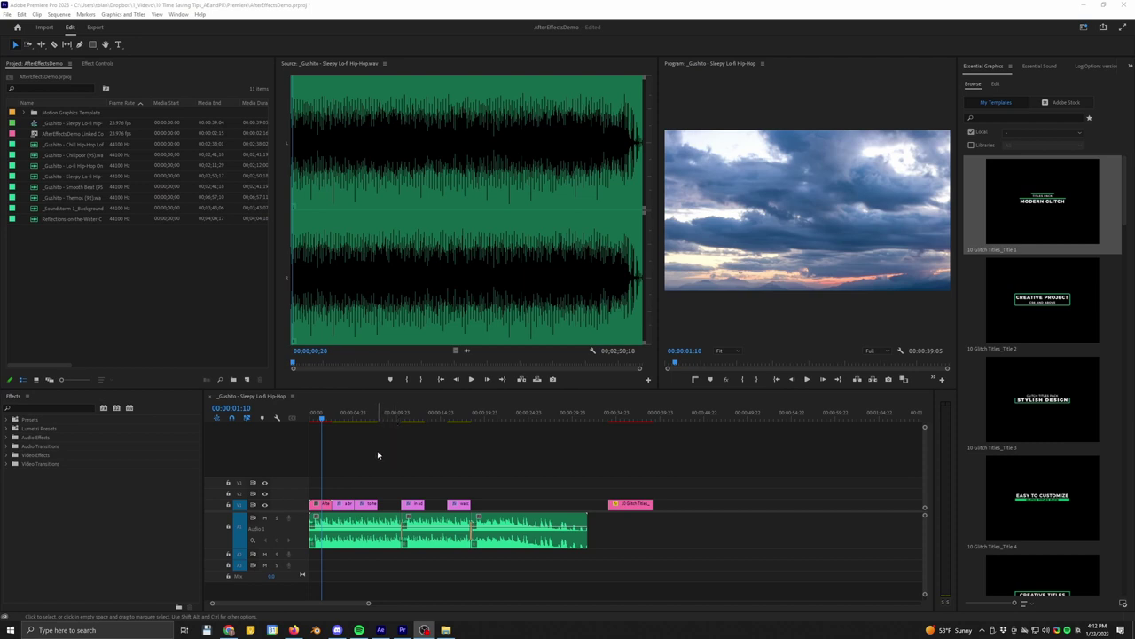
- Preview the sequence near three seconds, then return to the opening title playing over clouds
click(343, 418)
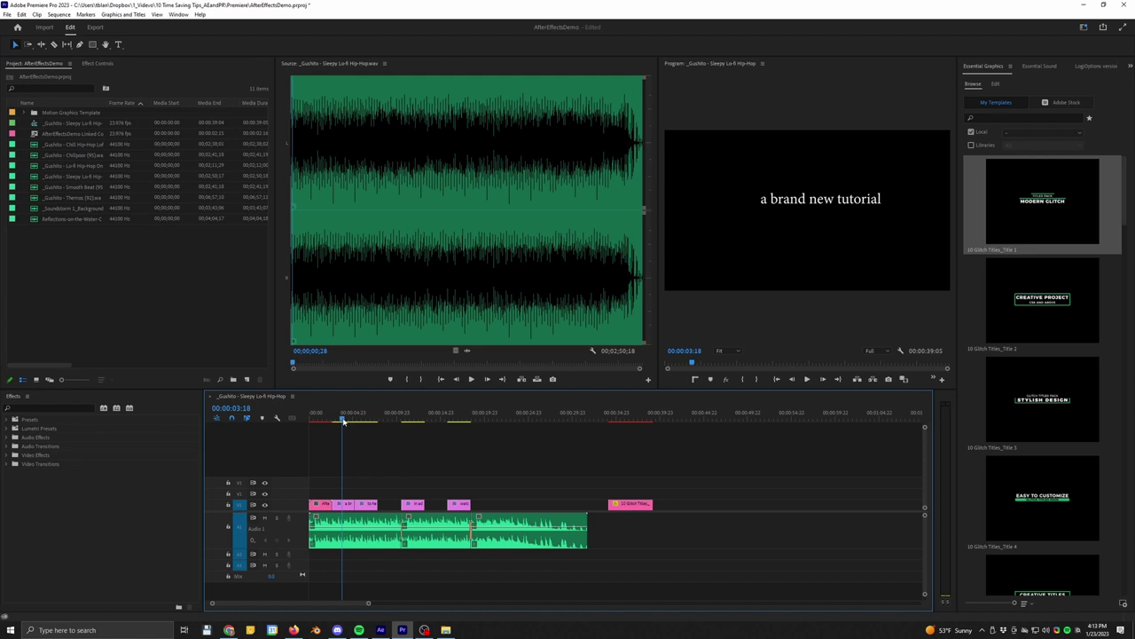
click(324, 417)
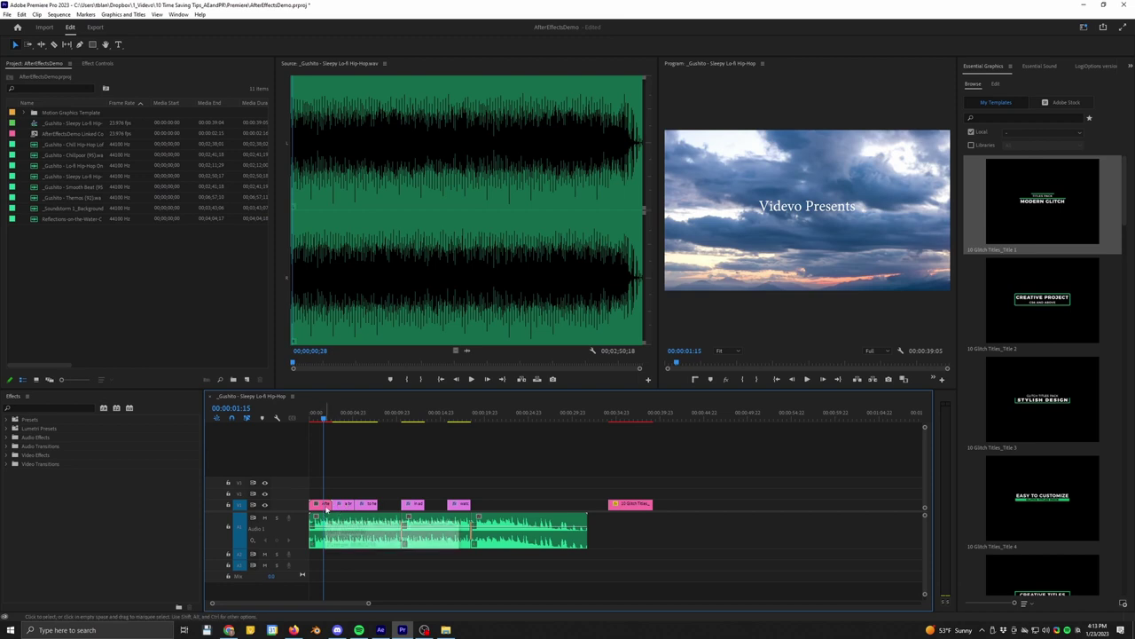
- Render and Replace the linked title clip using QuickTime format with the prores4444Alpha preset
right_click(326, 507)
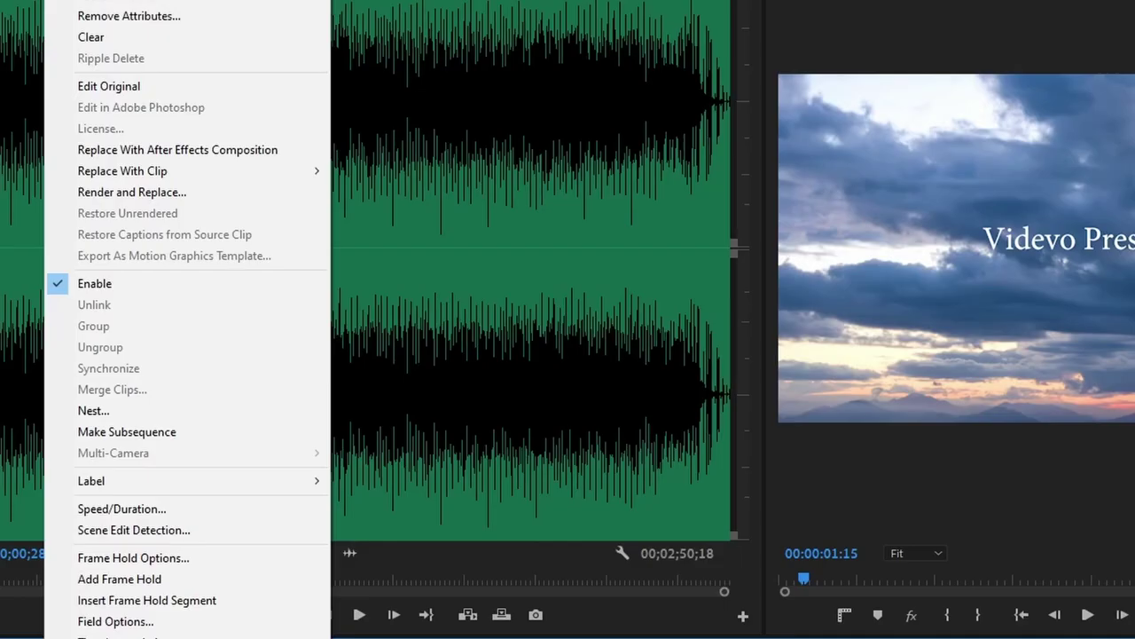
click(354, 186)
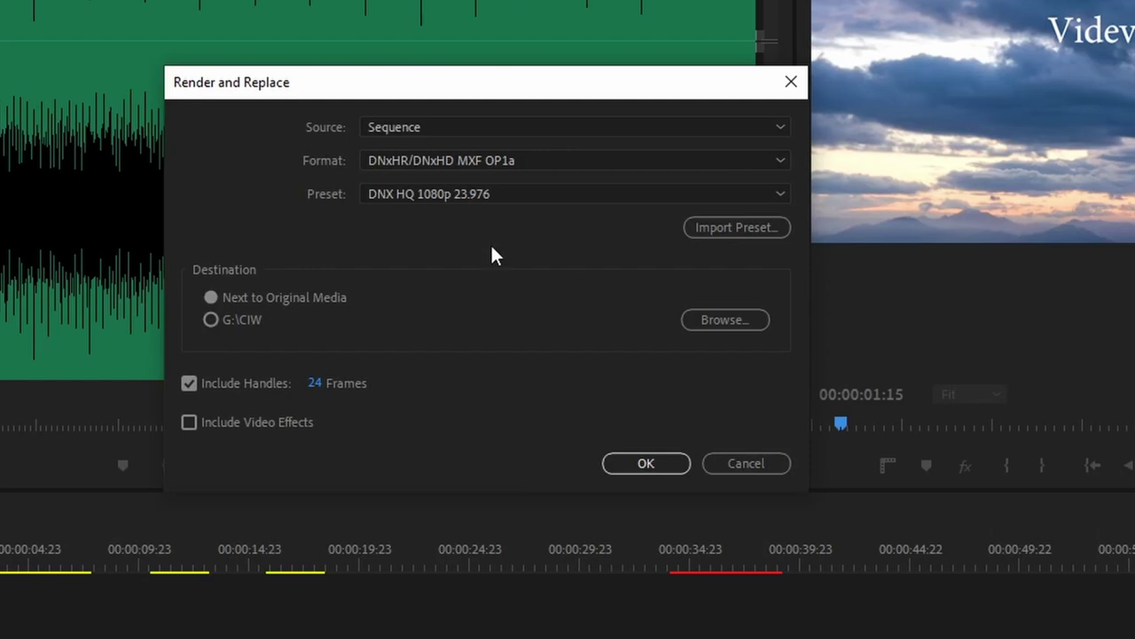
click(444, 160)
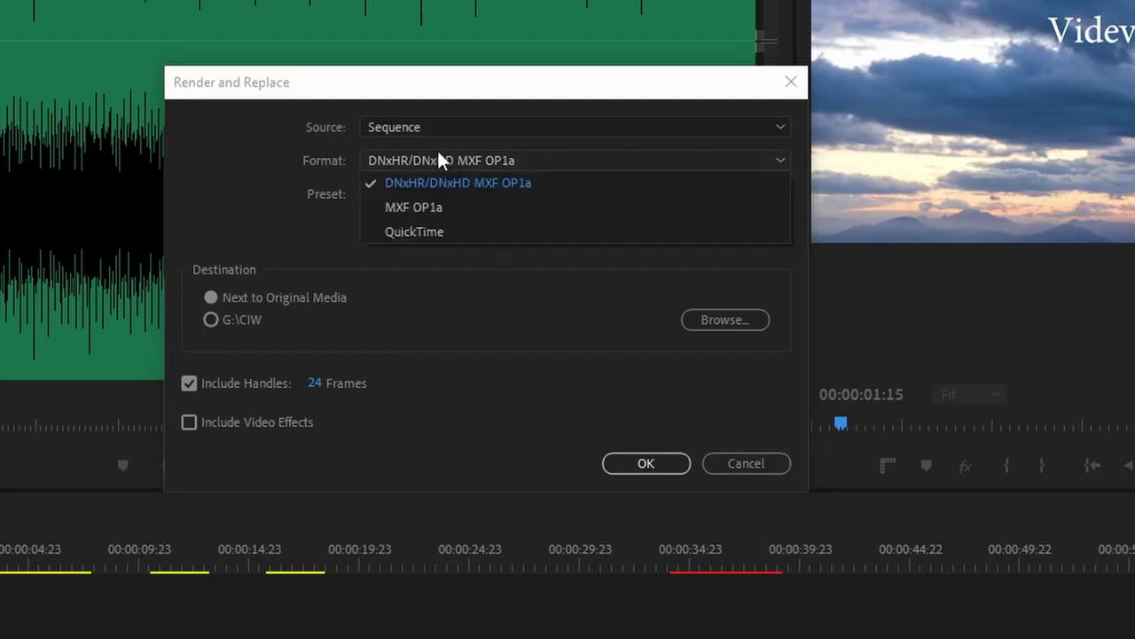
click(417, 233)
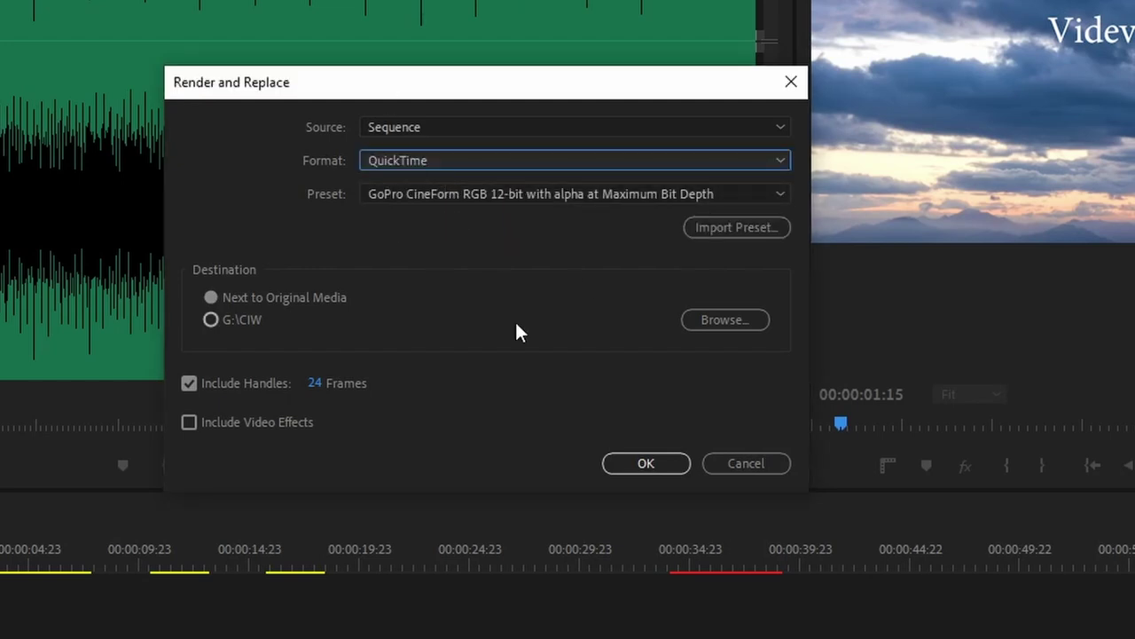
click(559, 188)
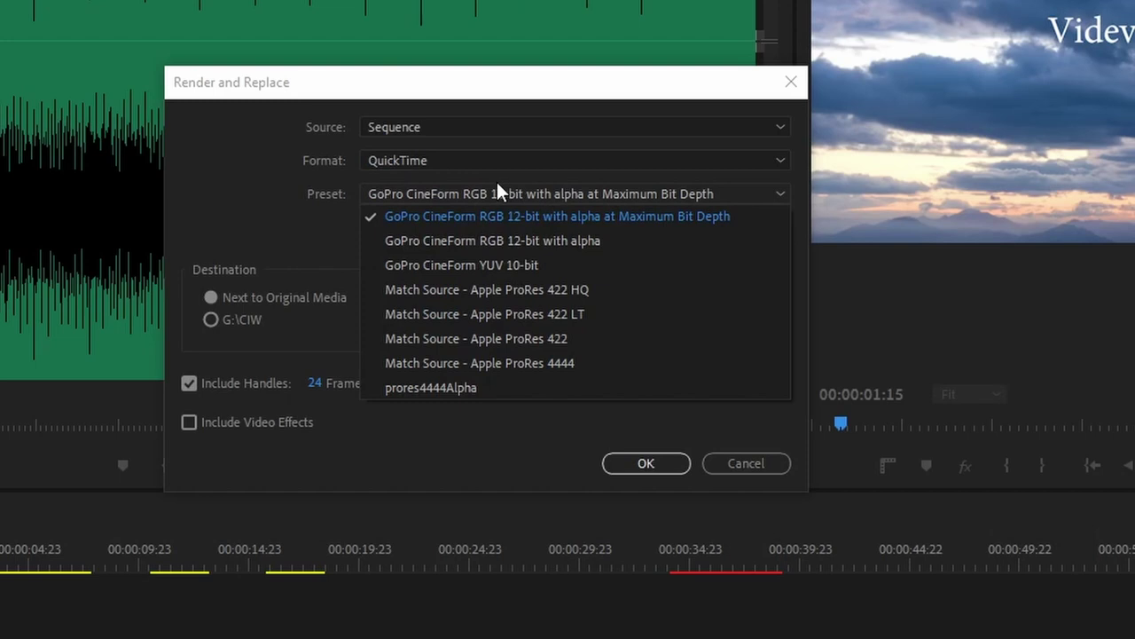
click(442, 390)
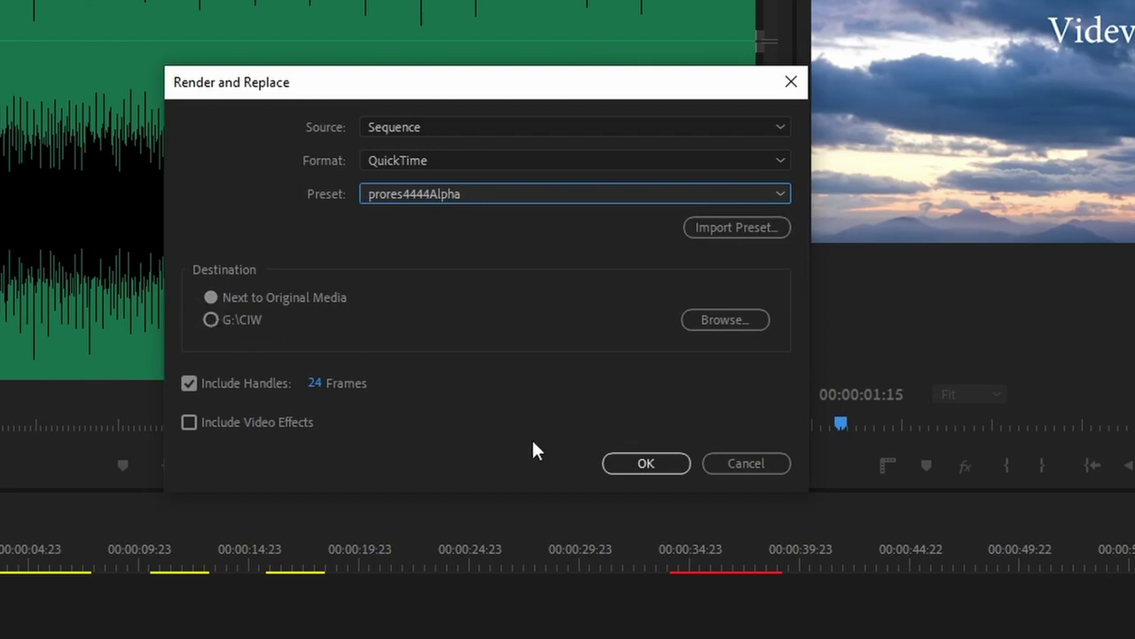
click(649, 469)
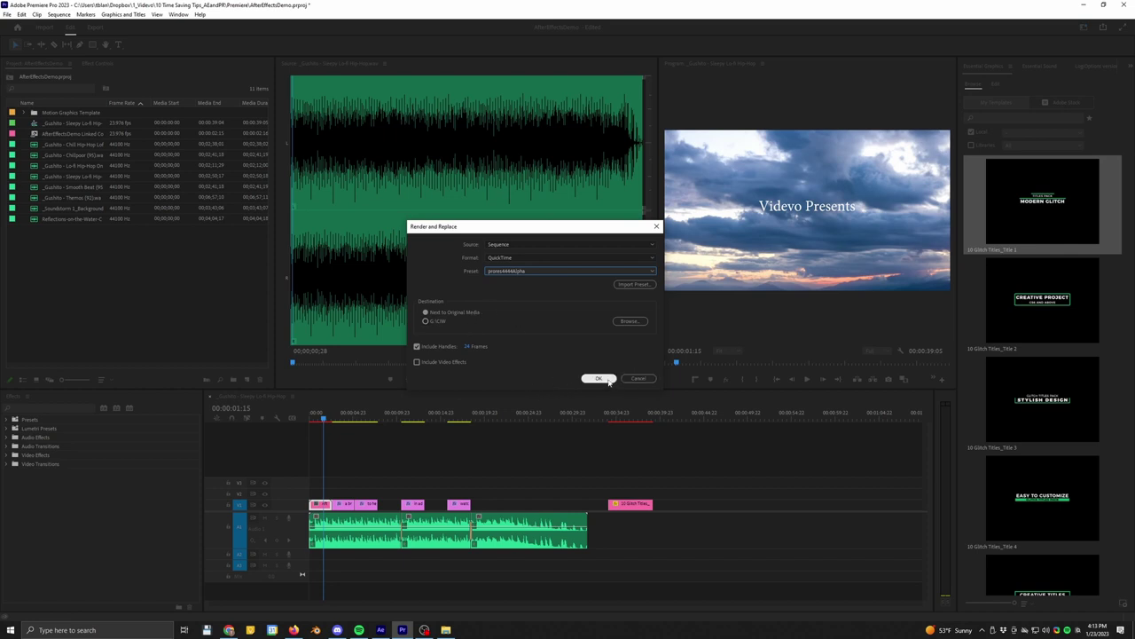
drag(497, 227, 529, 230)
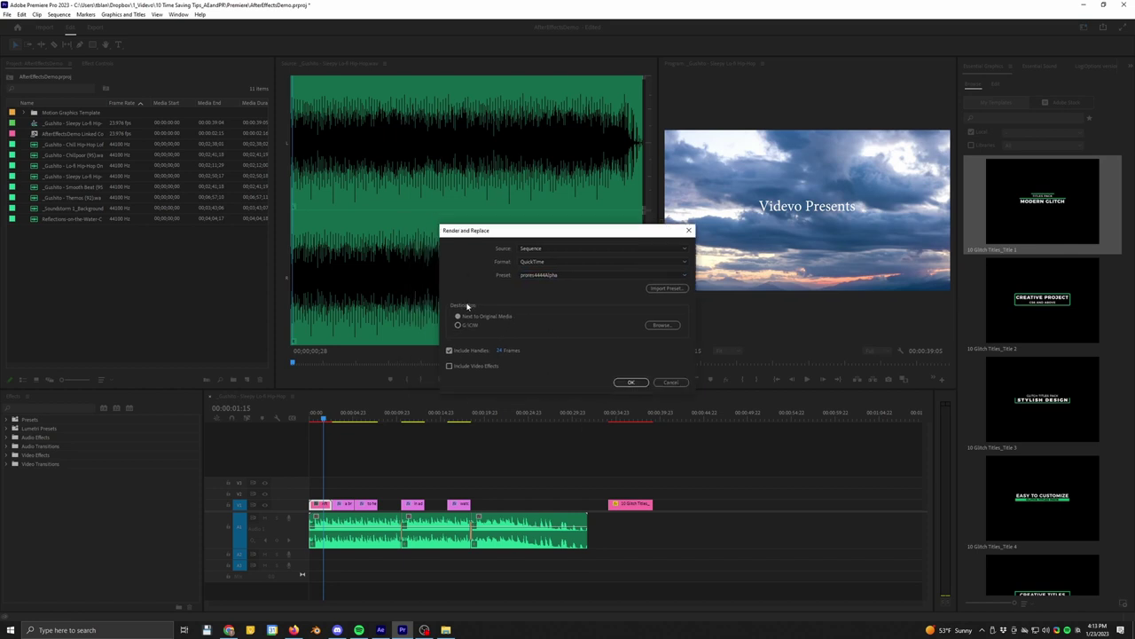
click(623, 383)
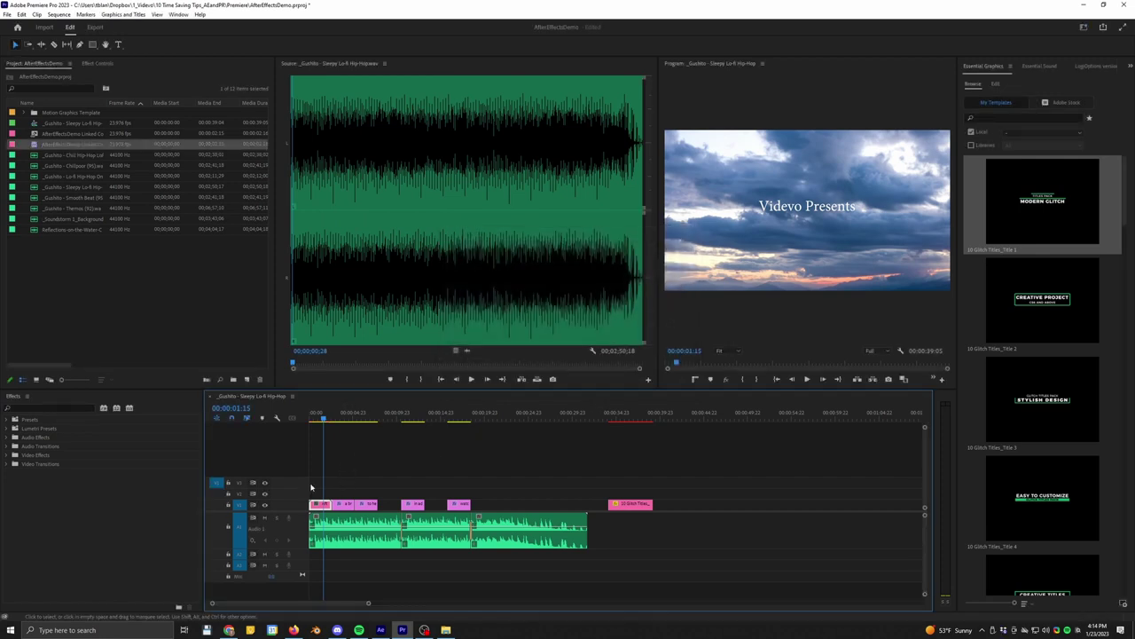
mouse_move(321, 417)
mouse_down()
mouse_move(310, 419)
mouse_move(334, 418)
mouse_move(317, 419)
mouse_up()
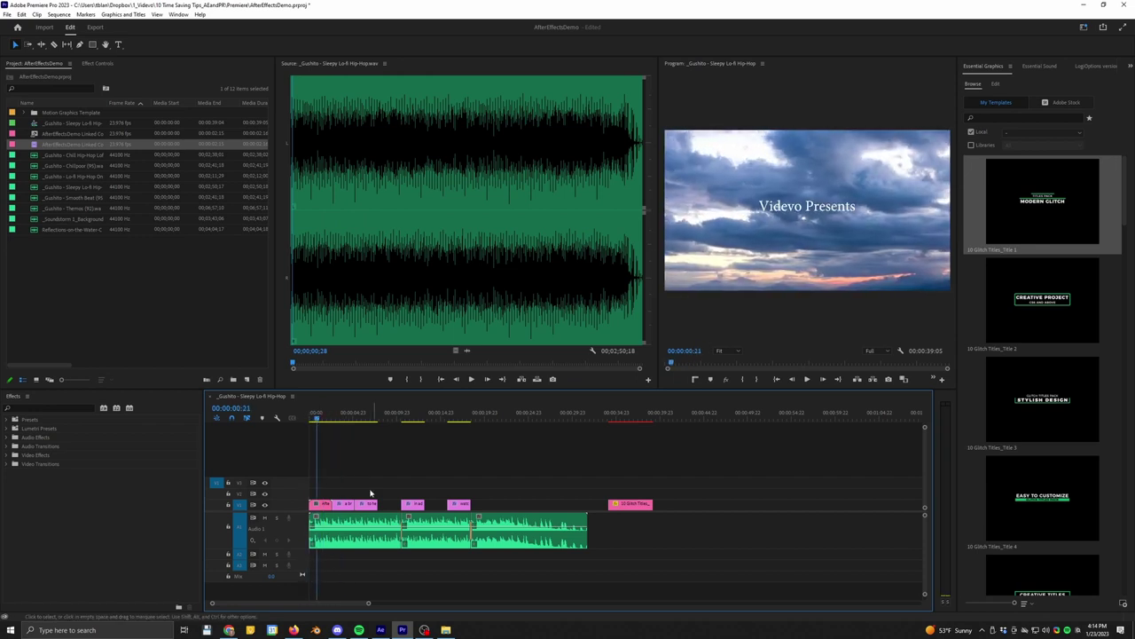
right_click(325, 508)
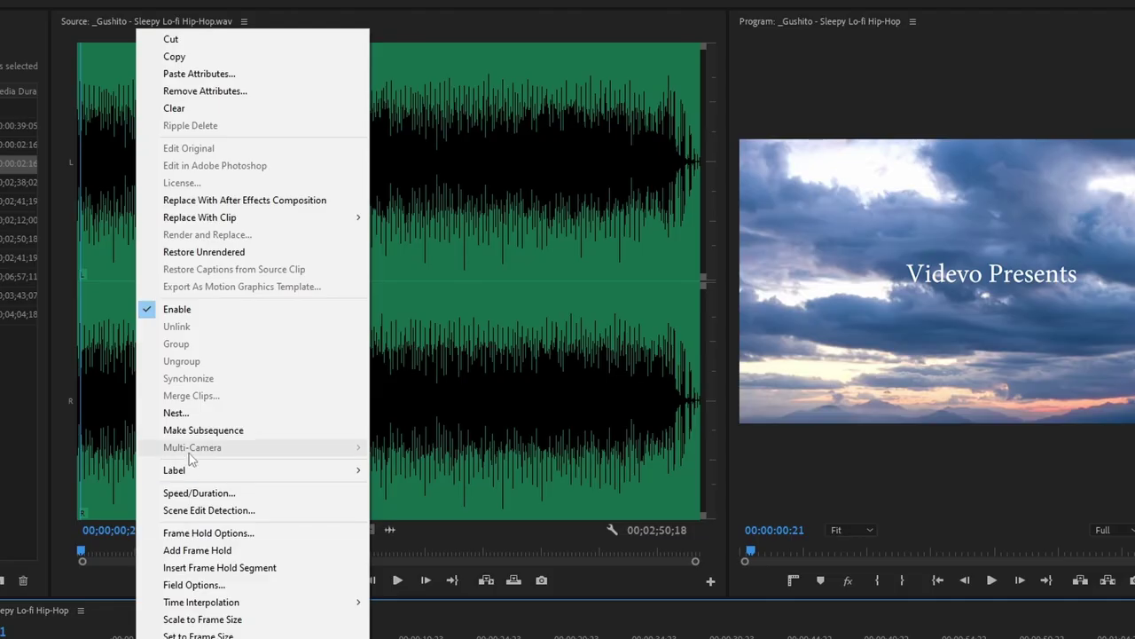
click(187, 254)
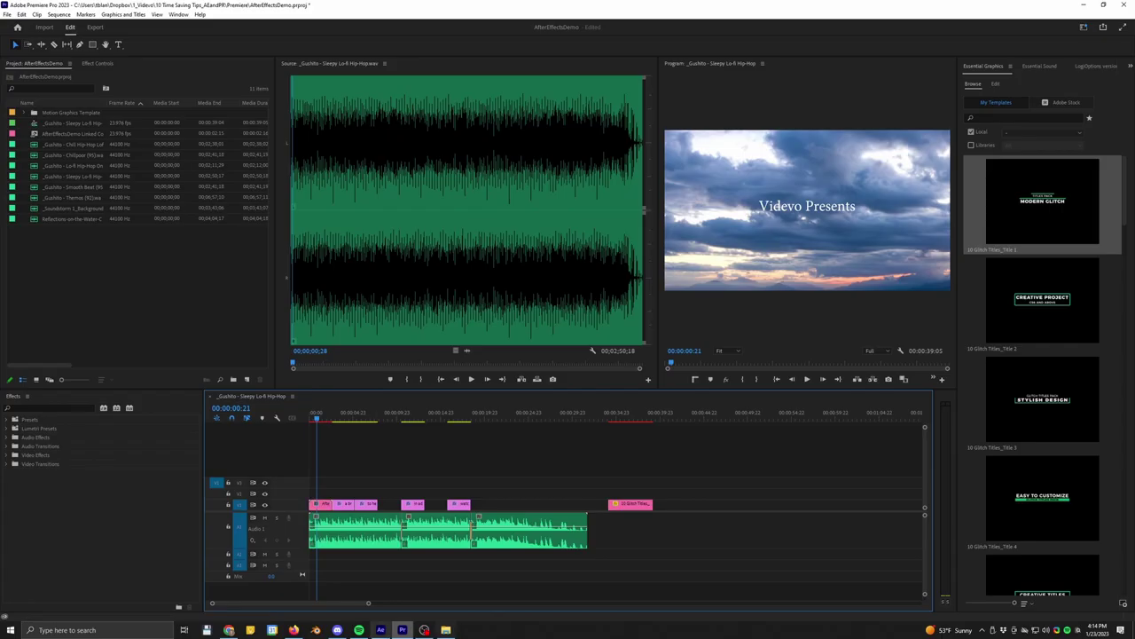
click(380, 630)
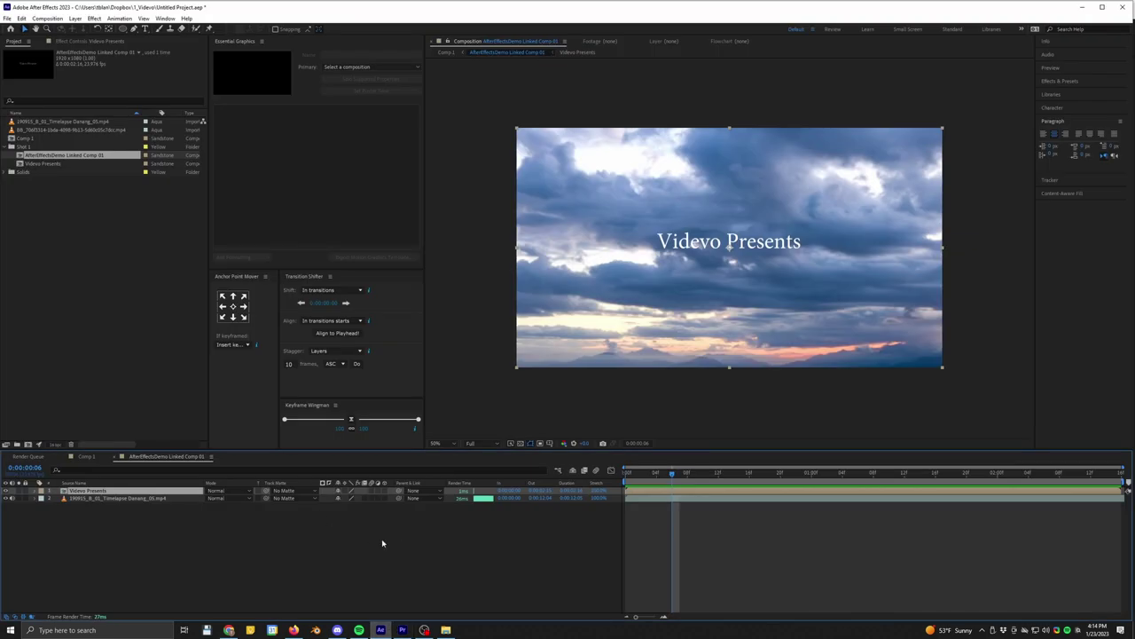
click(403, 630)
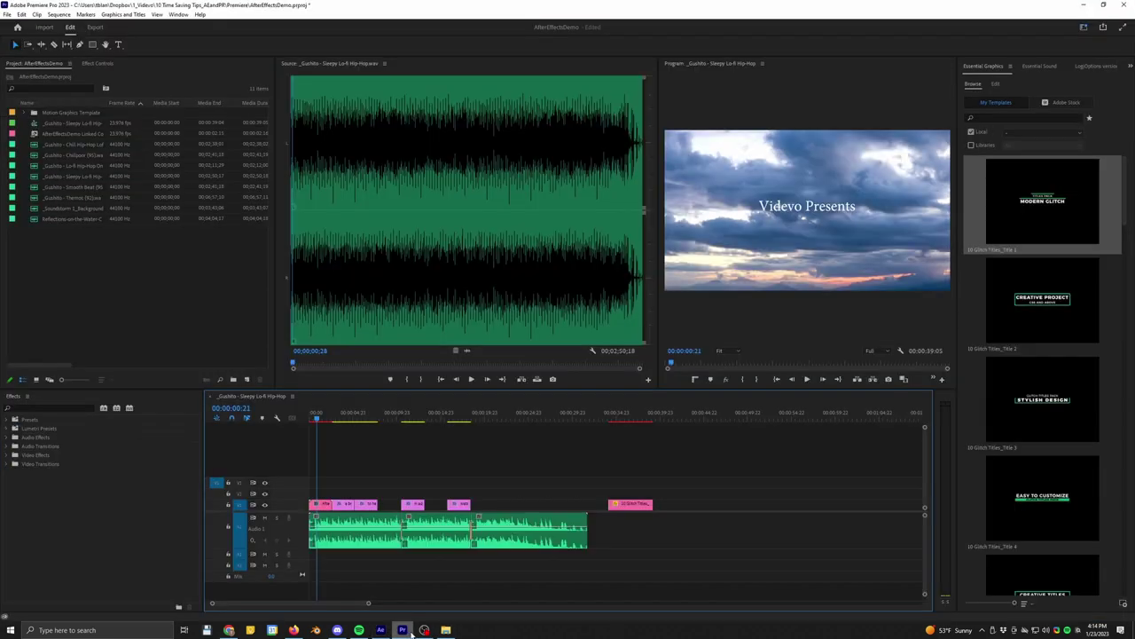
- Jump to the Modern Glitch title at 00:00:35:21, scrub its animation, and bring up its clip options
click(625, 418)
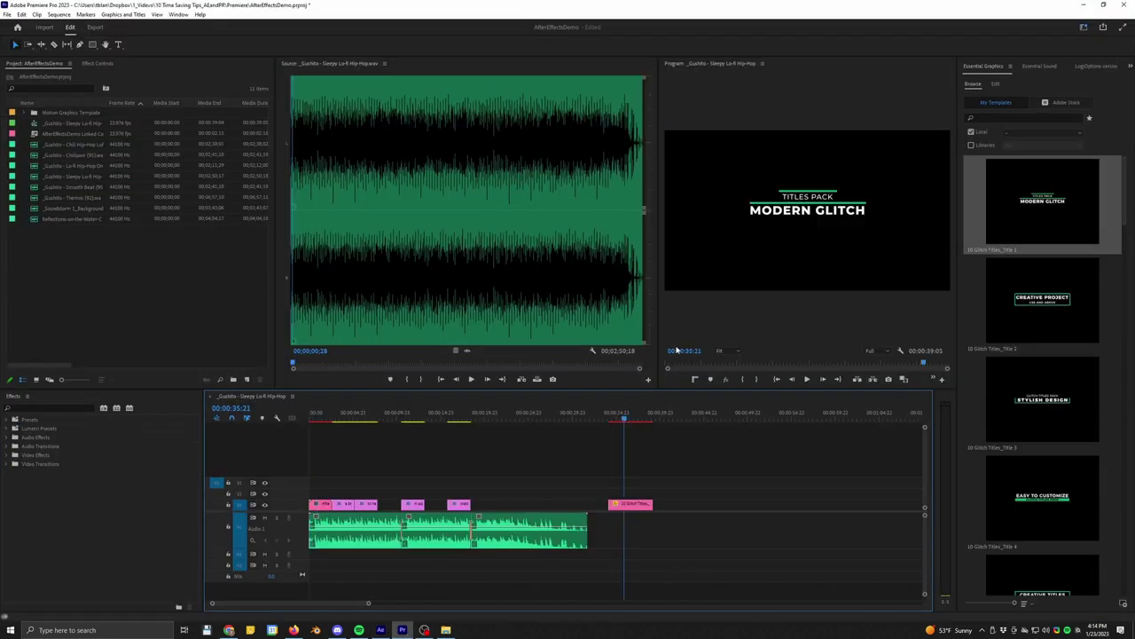
mouse_move(624, 422)
mouse_down()
mouse_move(603, 421)
mouse_move(651, 426)
mouse_move(616, 430)
mouse_up()
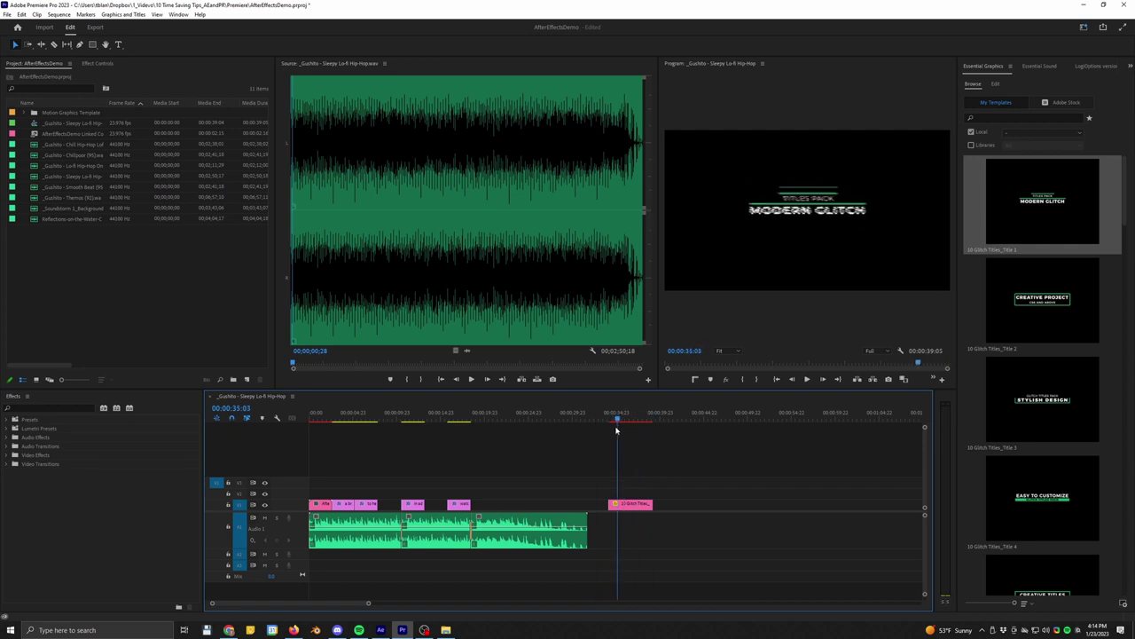
right_click(645, 504)
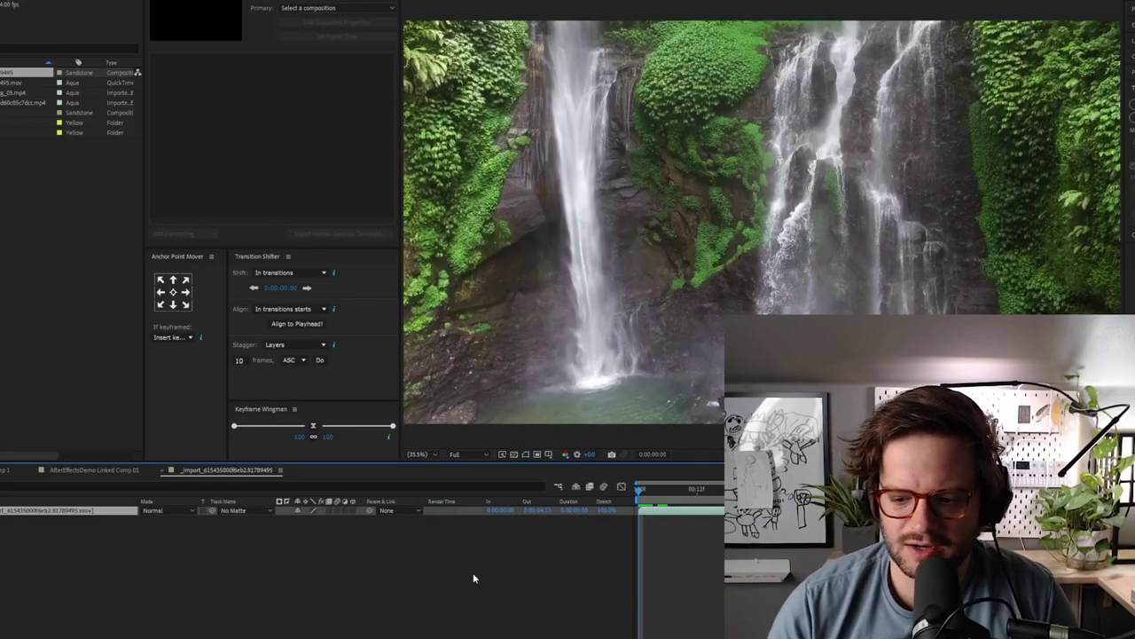
- Play the waterfall footage, then stop playback and select the waterfall layer
key(space)
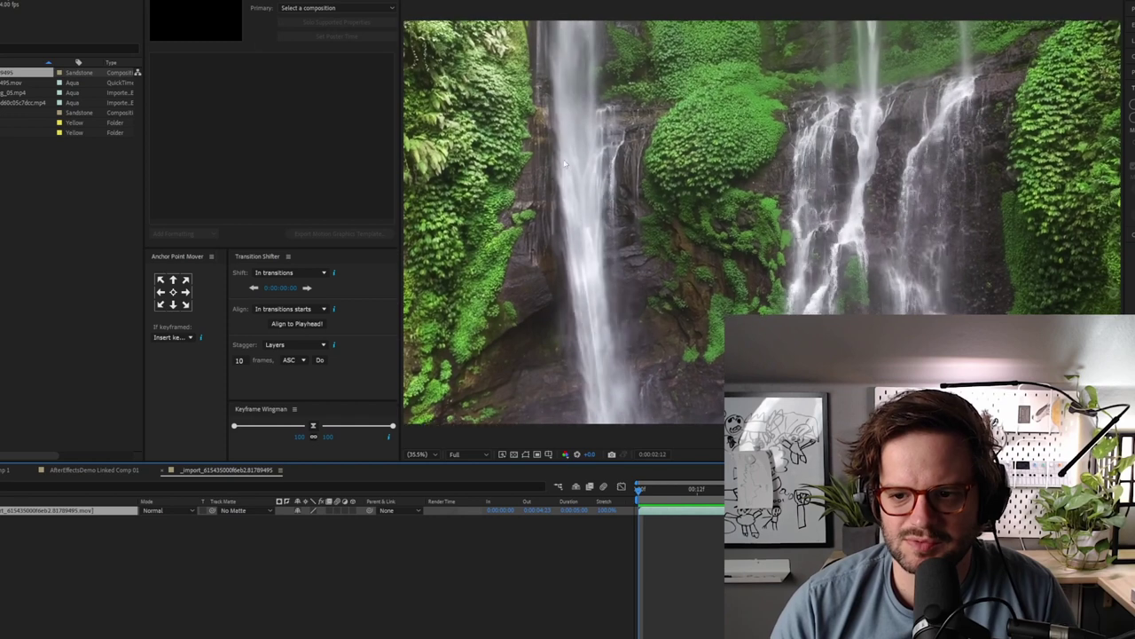
click(121, 511)
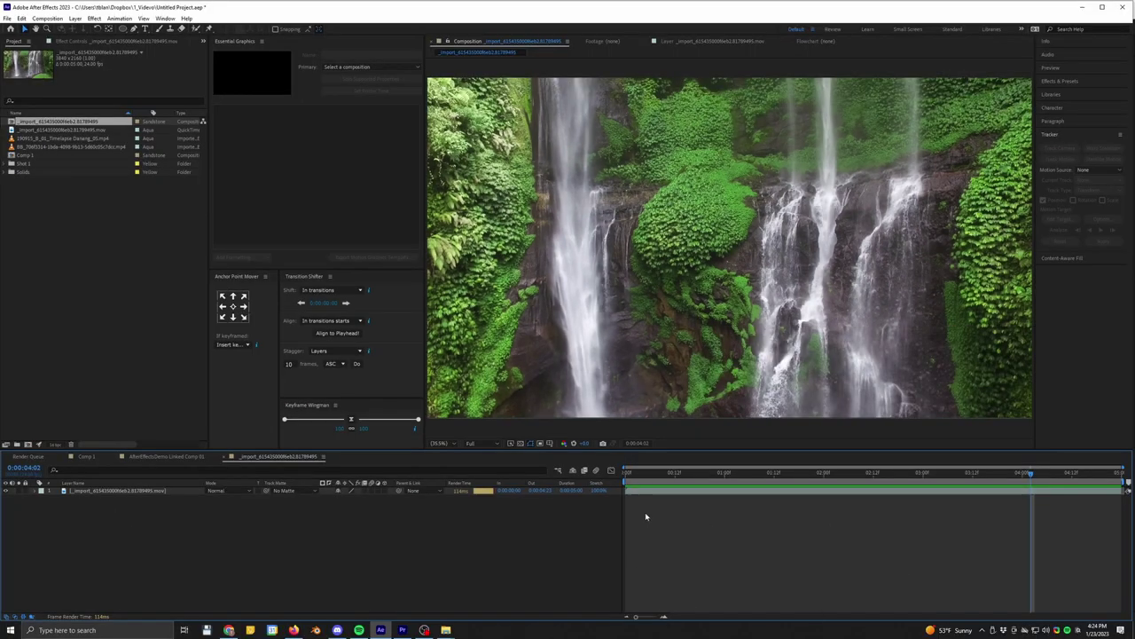
- Pre-compose the waterfall layer with 'Move all attributes into the new composition' selected
right_click(133, 490)
click(167, 433)
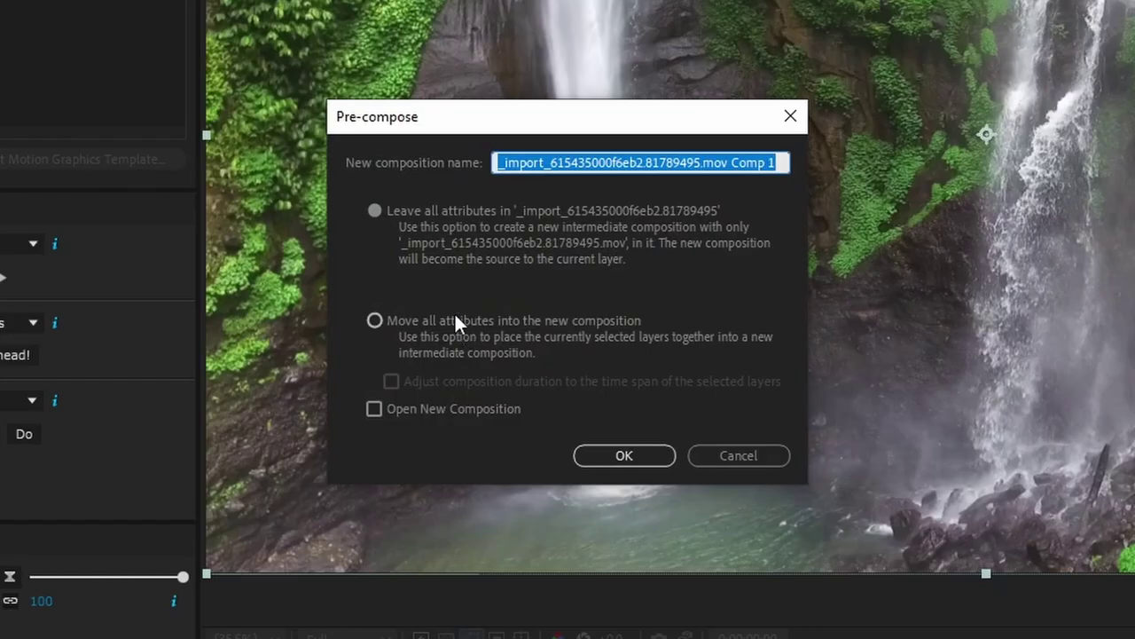
click(523, 320)
click(625, 456)
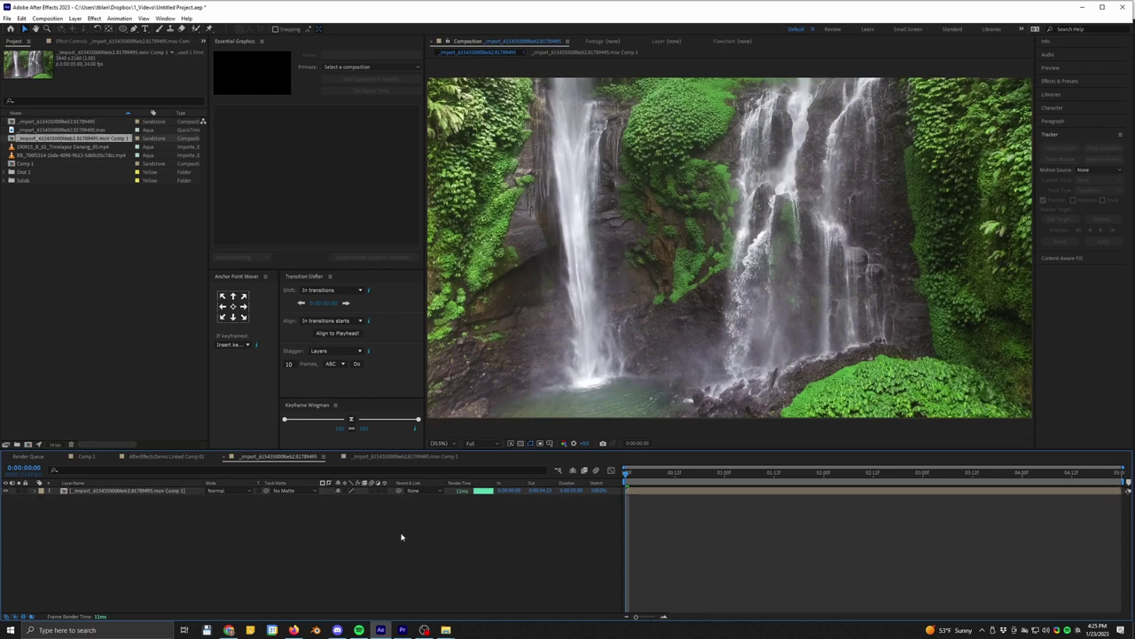
- Open the new pre-comp and apply Unsharp Mask (Amount 15) to the waterfall footage
click(135, 492)
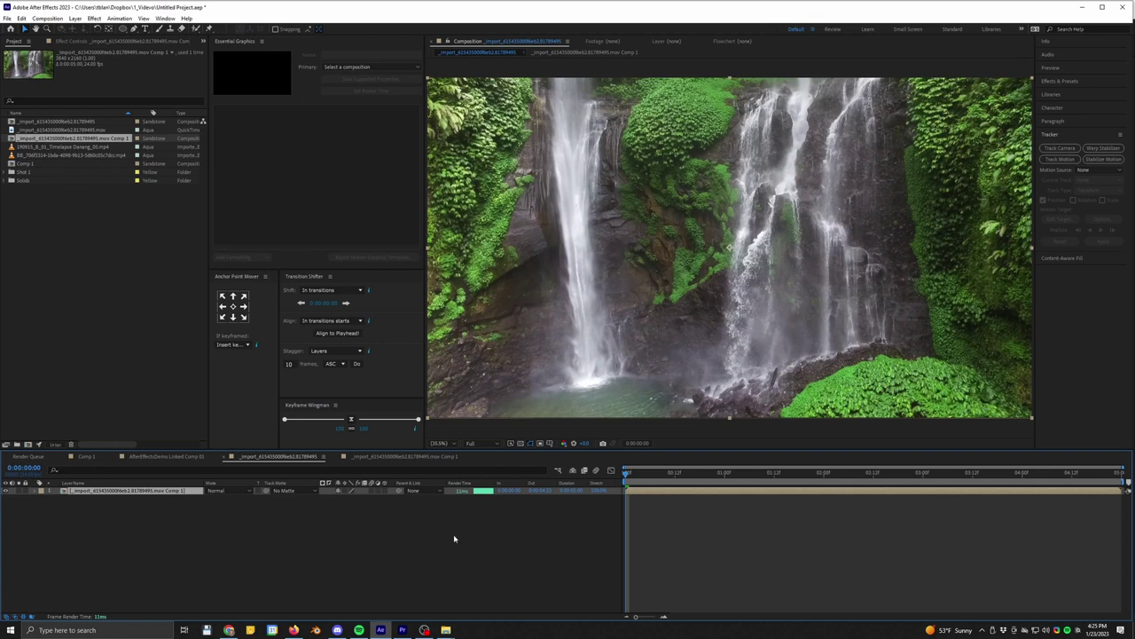
click(414, 458)
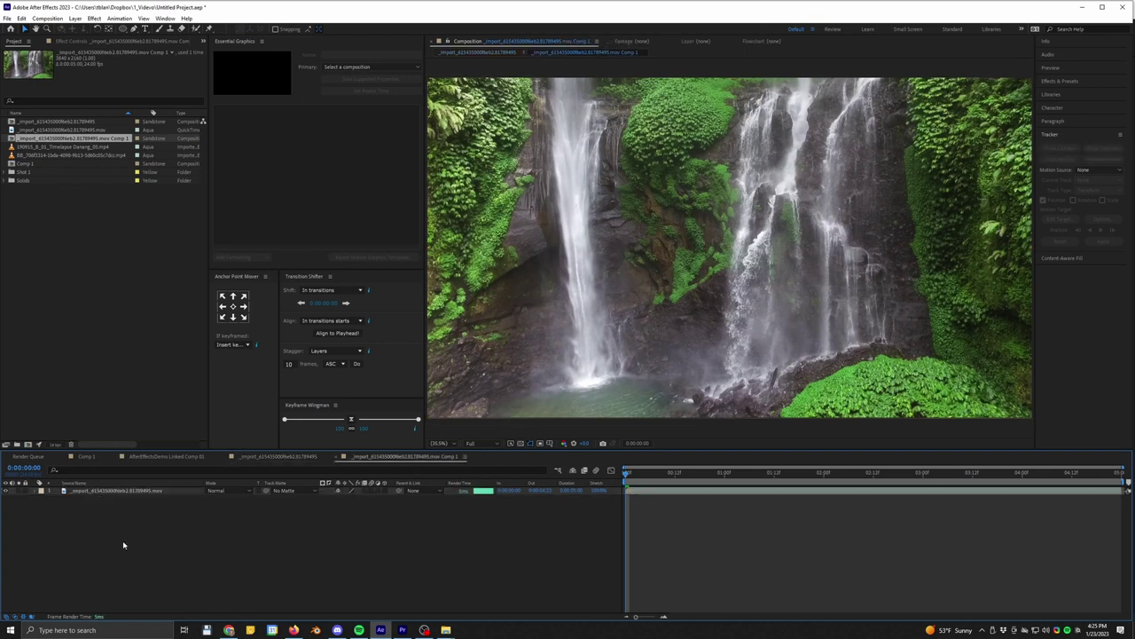
key(ctrl+a)
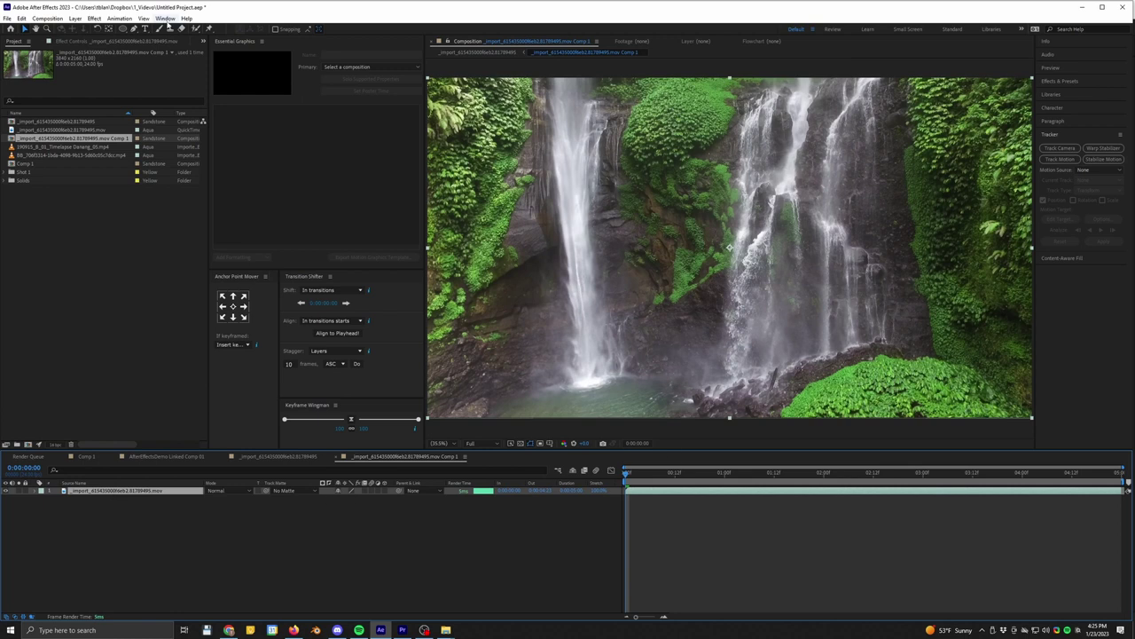
click(94, 18)
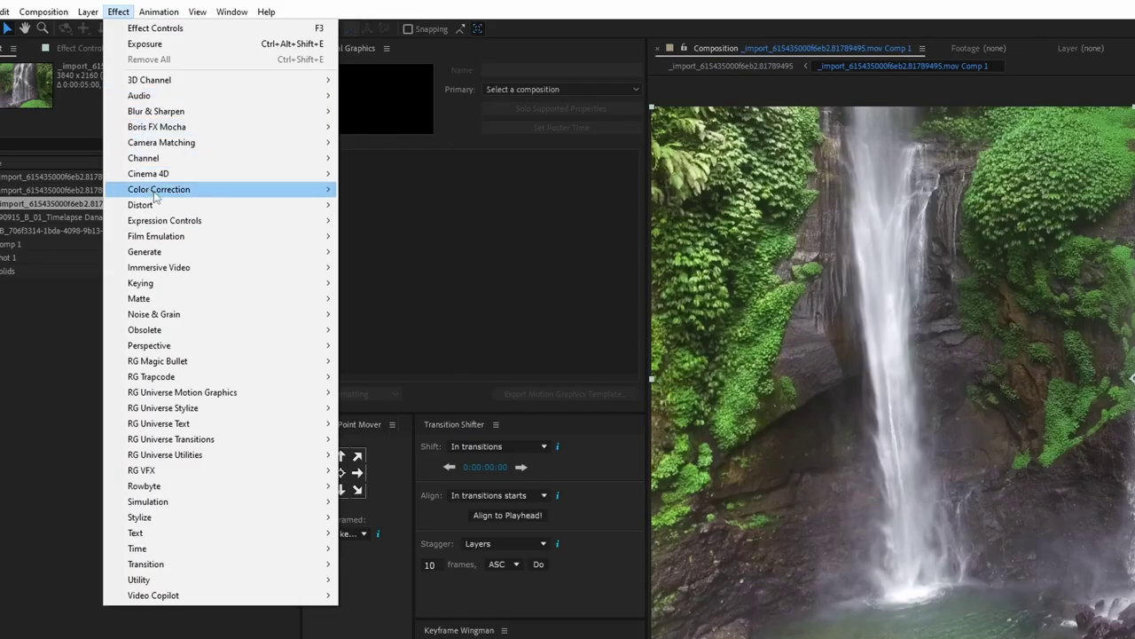
mouse_move(156, 111)
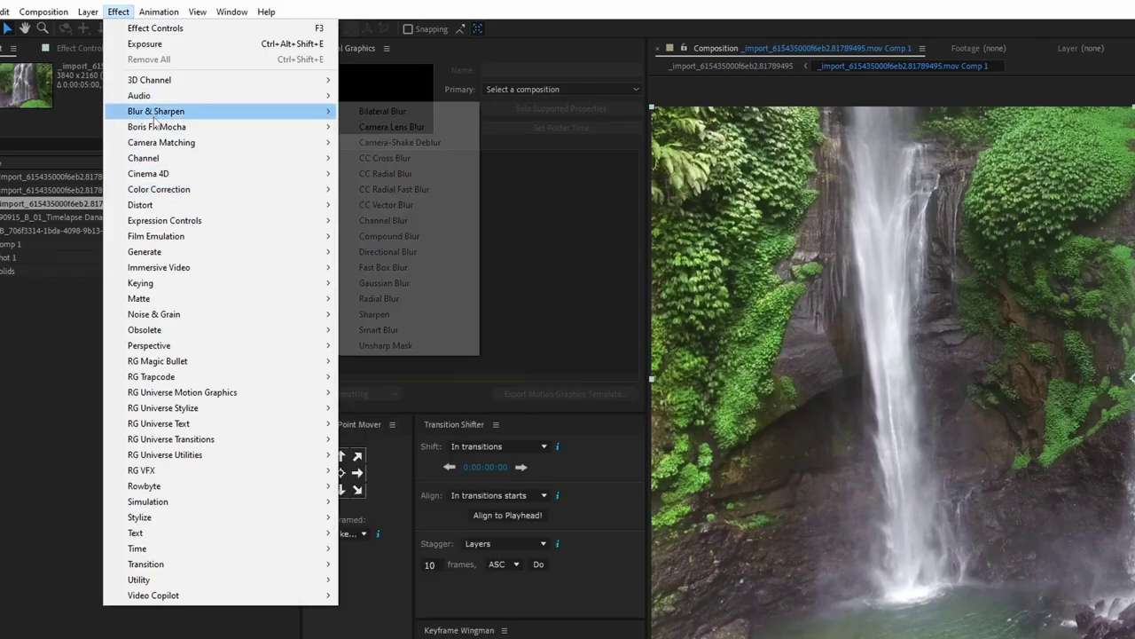
click(385, 345)
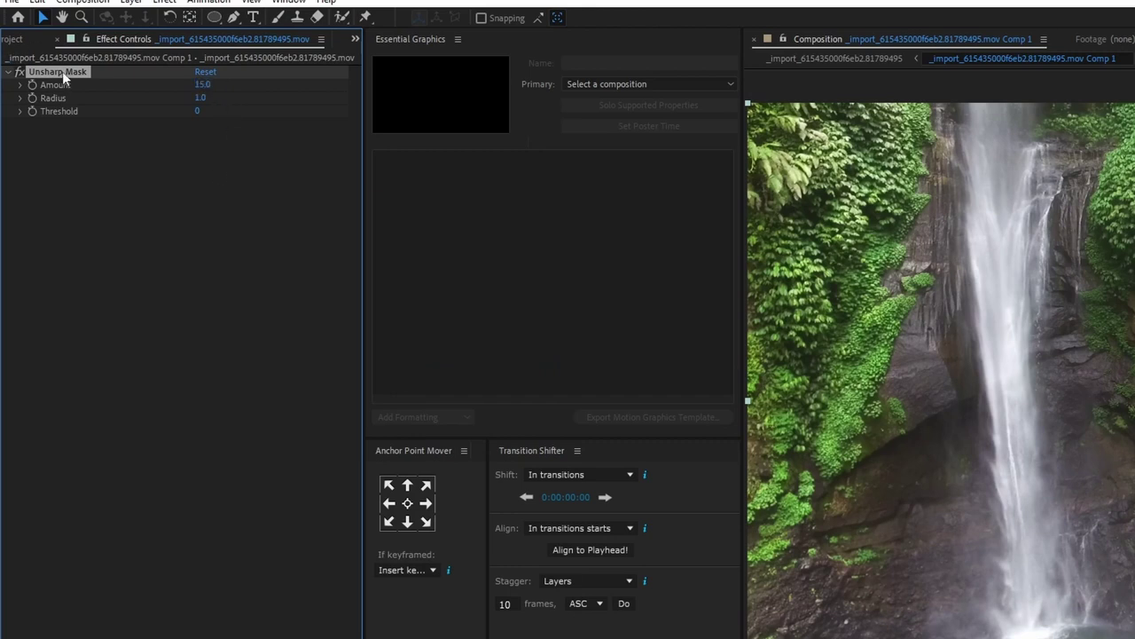
- Duplicate the Unsharp Mask twice, giving the copies Amounts of 25 and 40
key(ctrl+d)
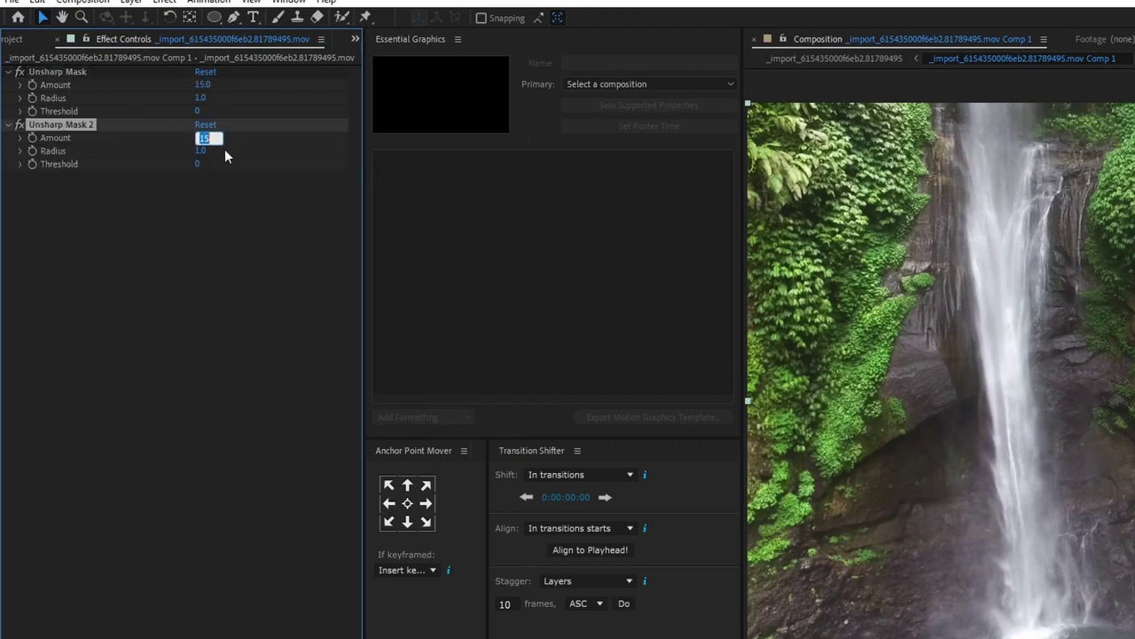
text(25)
key(Return)
click(98, 142)
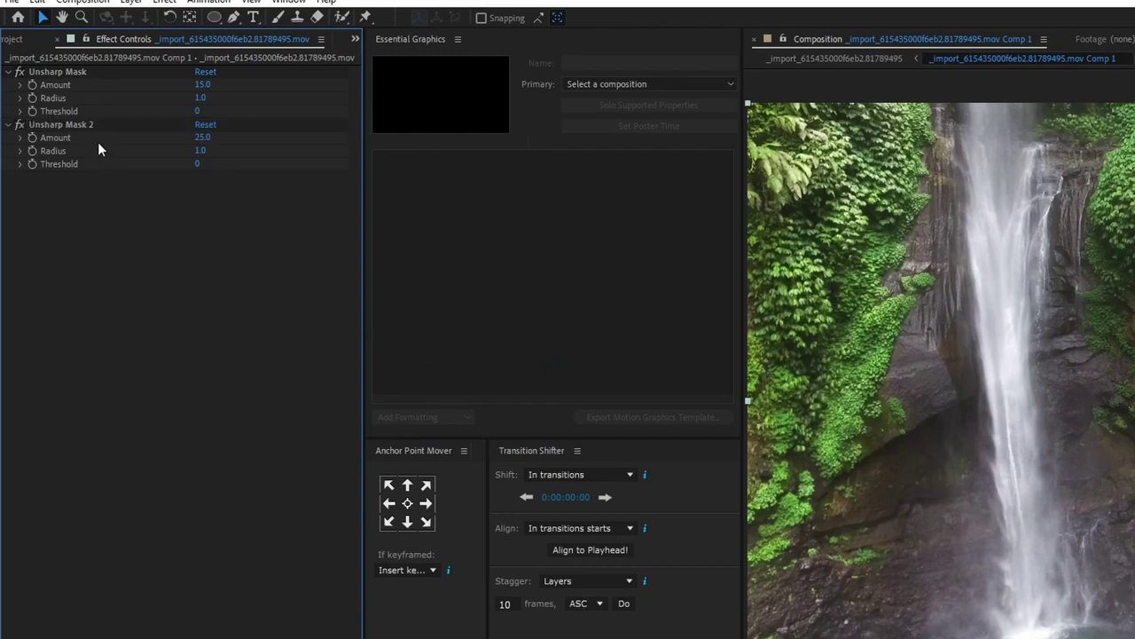
click(62, 124)
key(ctrl+d)
click(202, 191)
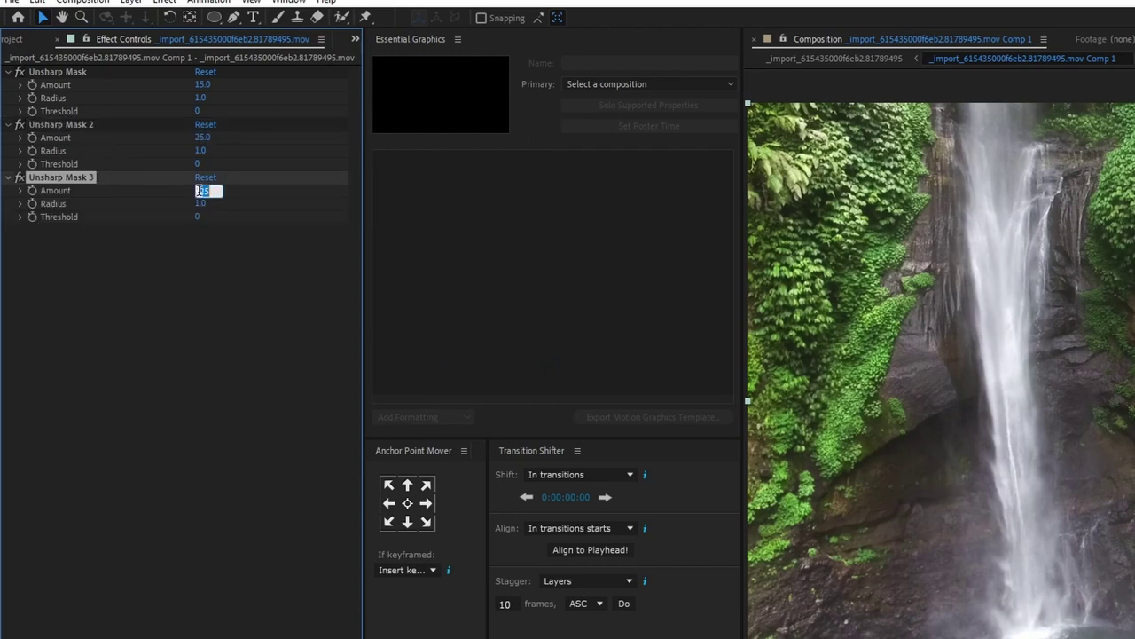
text(40)
key(Return)
click(247, 533)
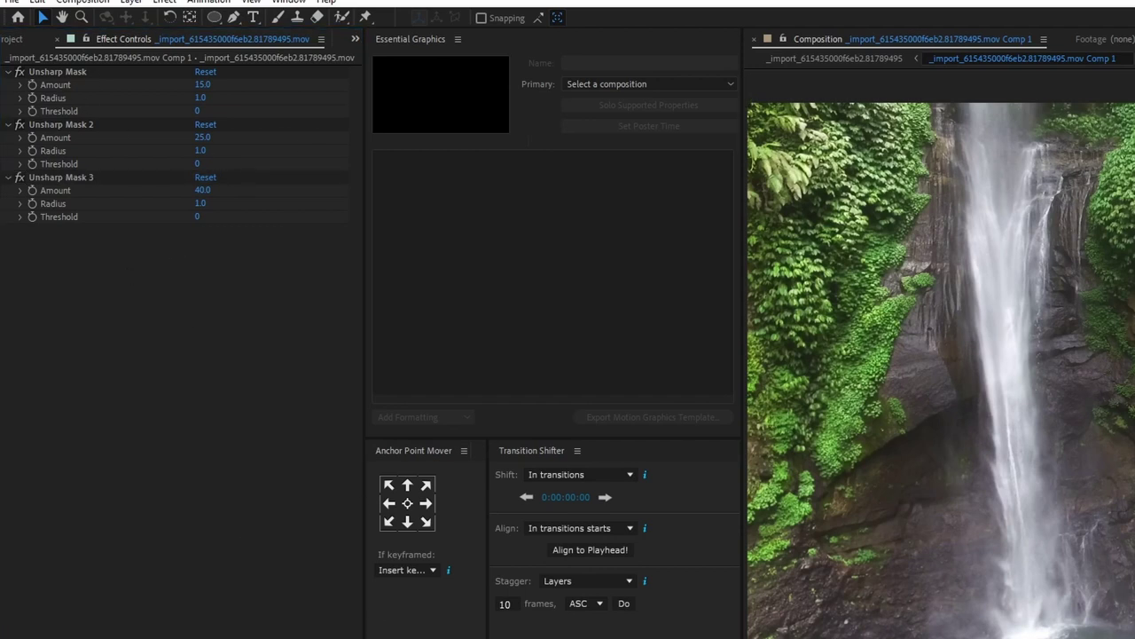
click(165, 2)
- Apply Curves, pull shadows down and highlights up into an S-curve, and move it to the top
mouse_move(250, 200)
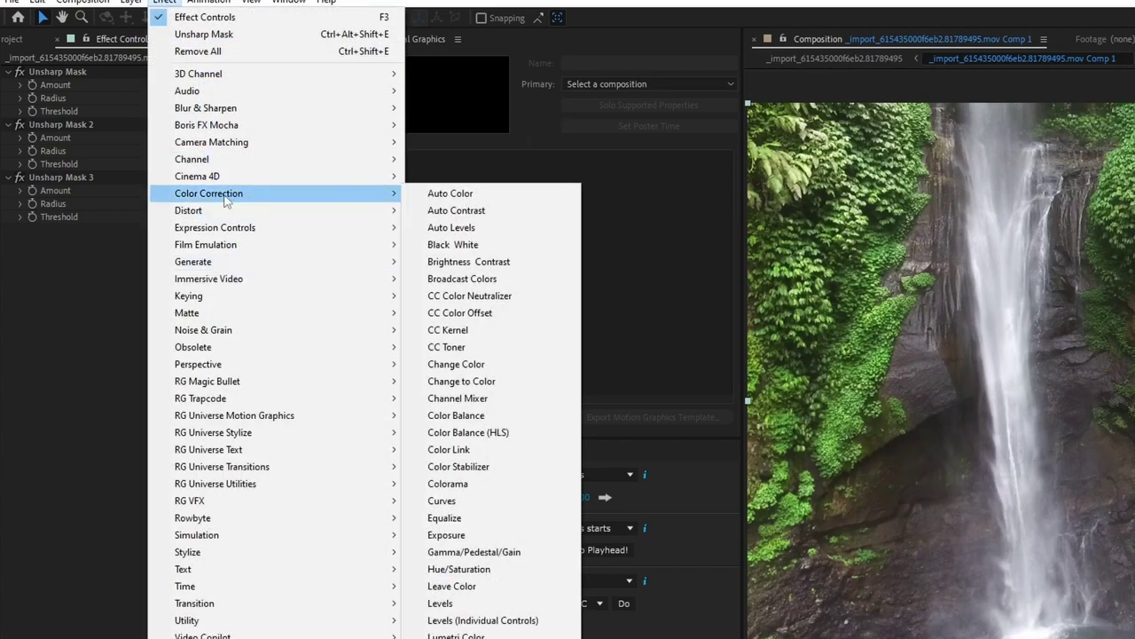
click(461, 500)
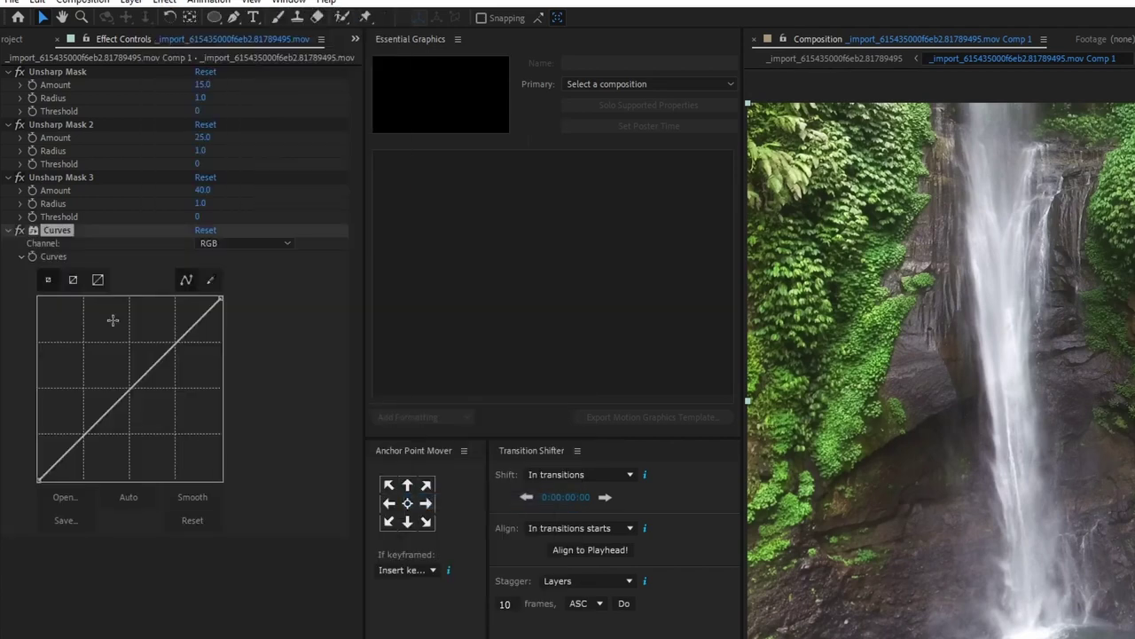
drag(77, 449, 84, 456)
drag(129, 416, 154, 336)
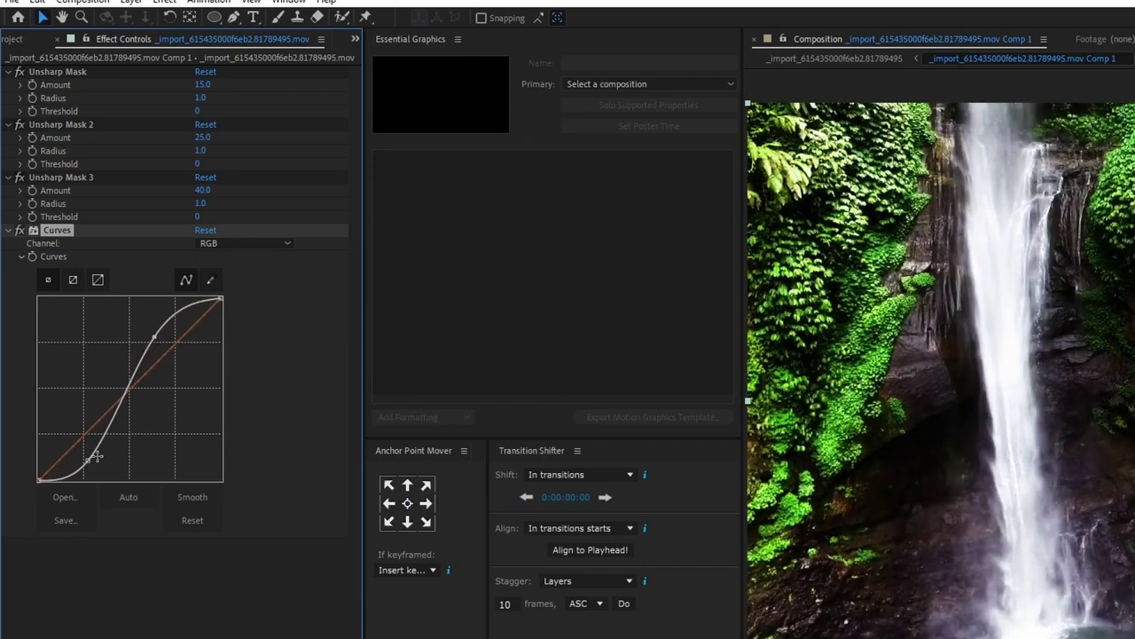
drag(89, 463, 87, 458)
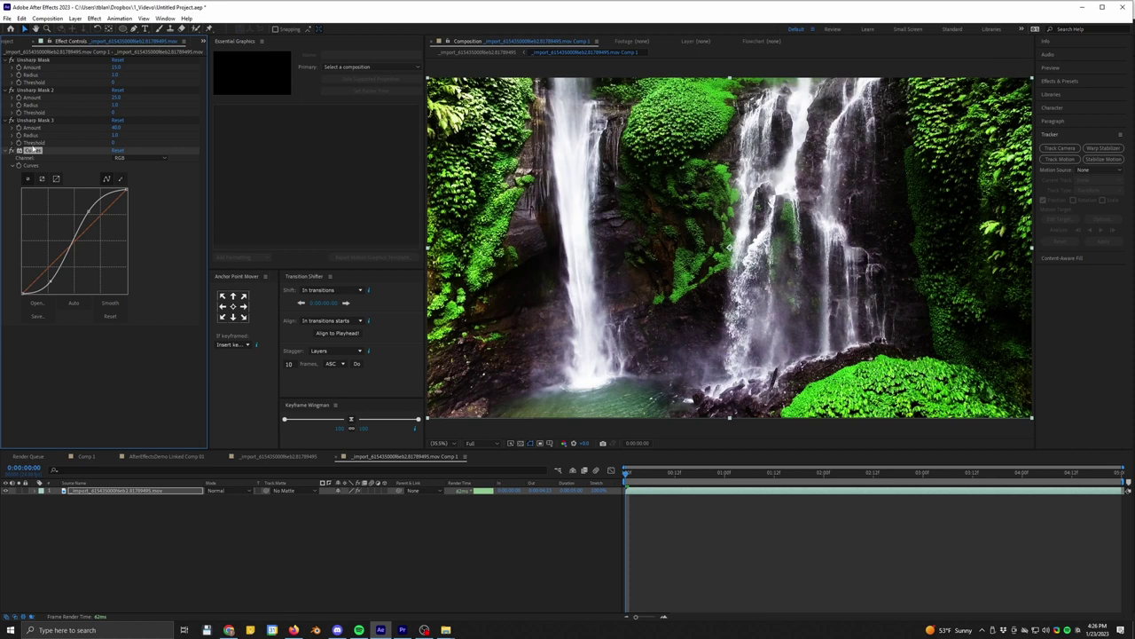
drag(35, 151, 36, 57)
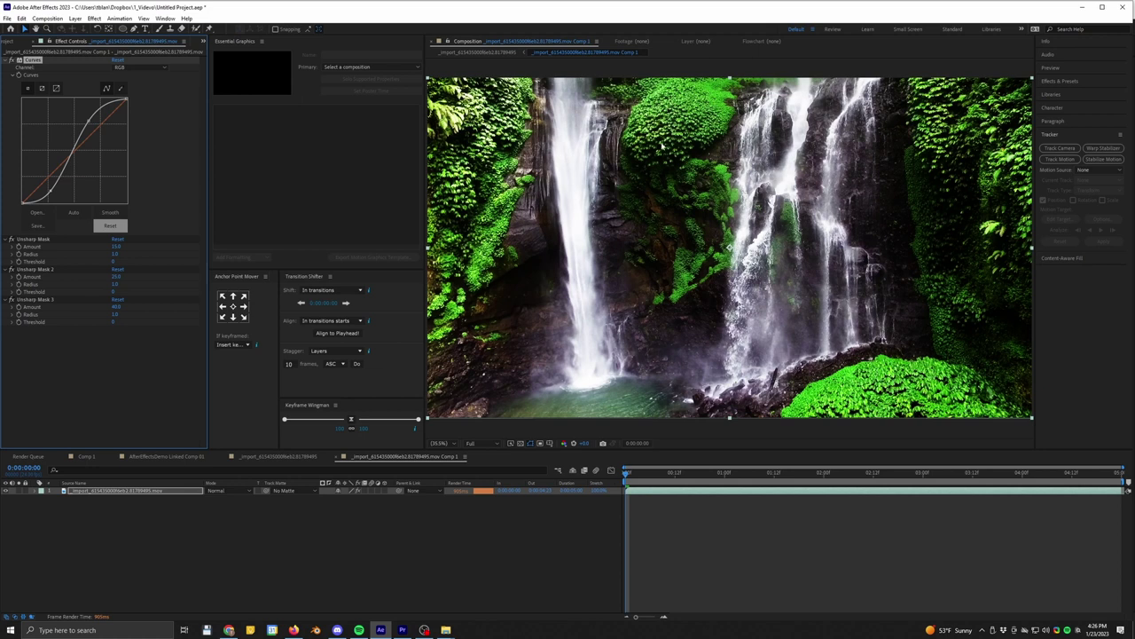
- Switch the pre-comp's effects off and back on to compare, finishing in the outer waterfall comp
click(275, 456)
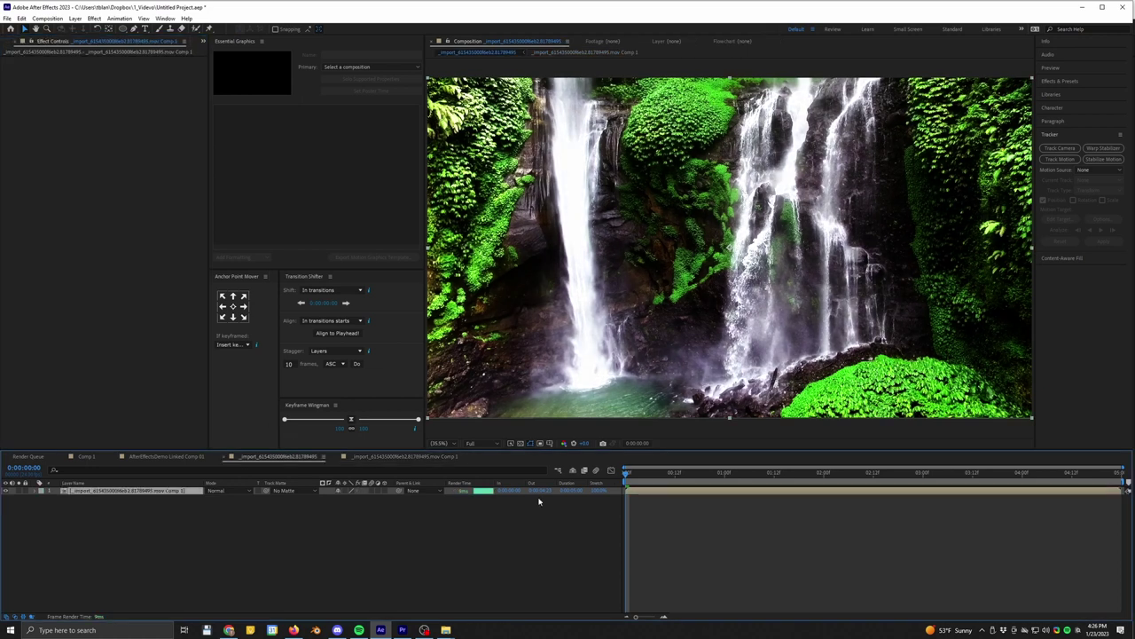
scroll(666, 357, down, 1)
click(230, 584)
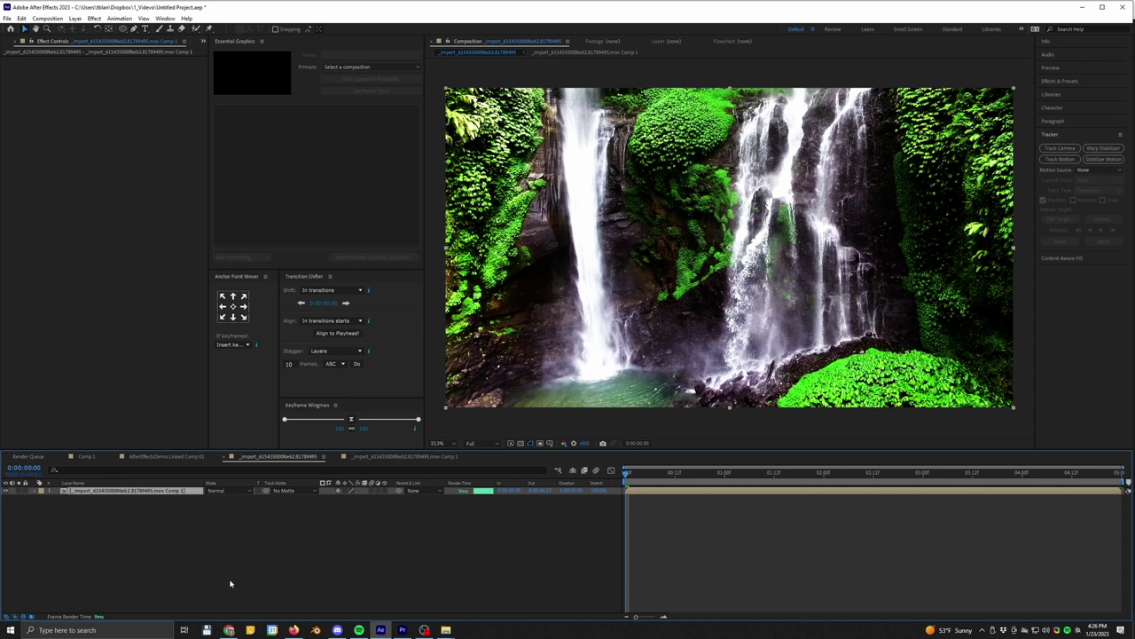
click(425, 456)
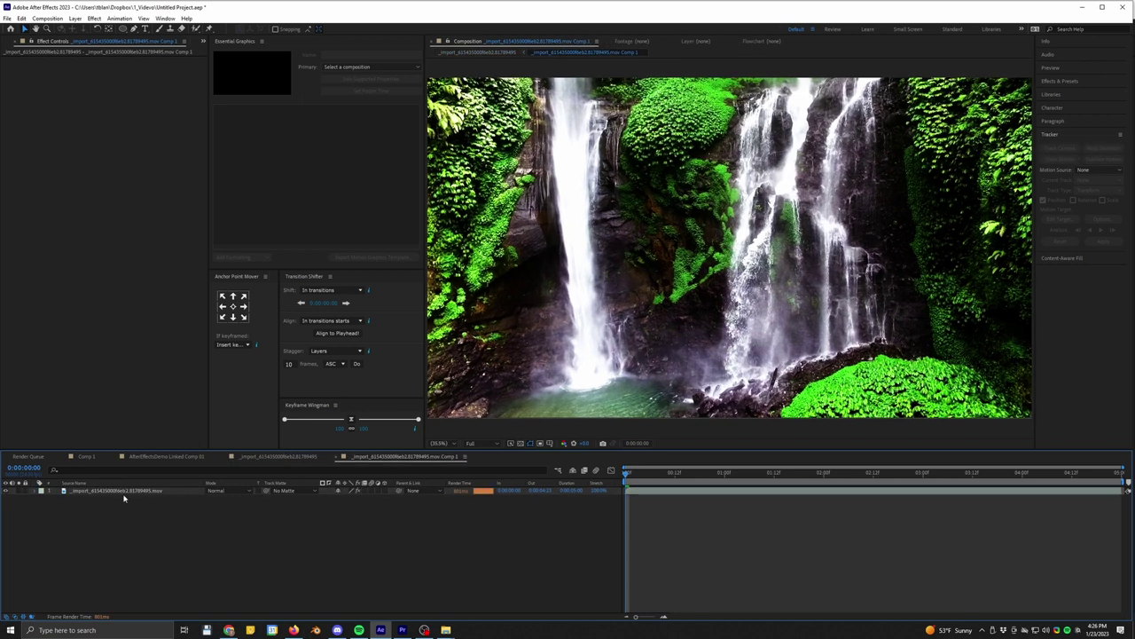
click(24, 255)
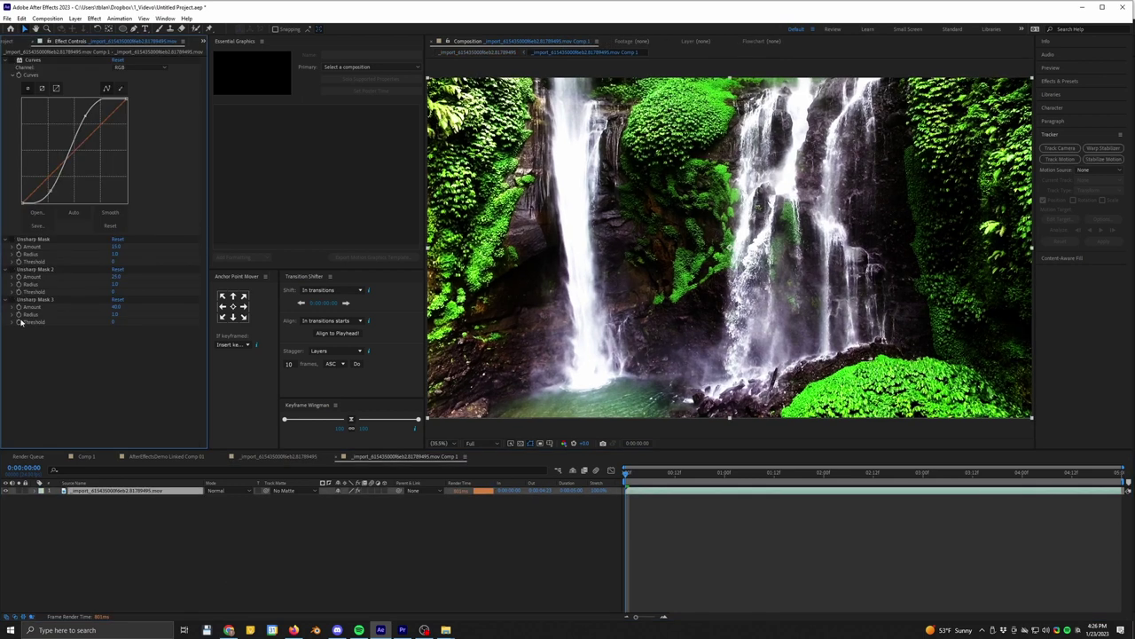
click(275, 456)
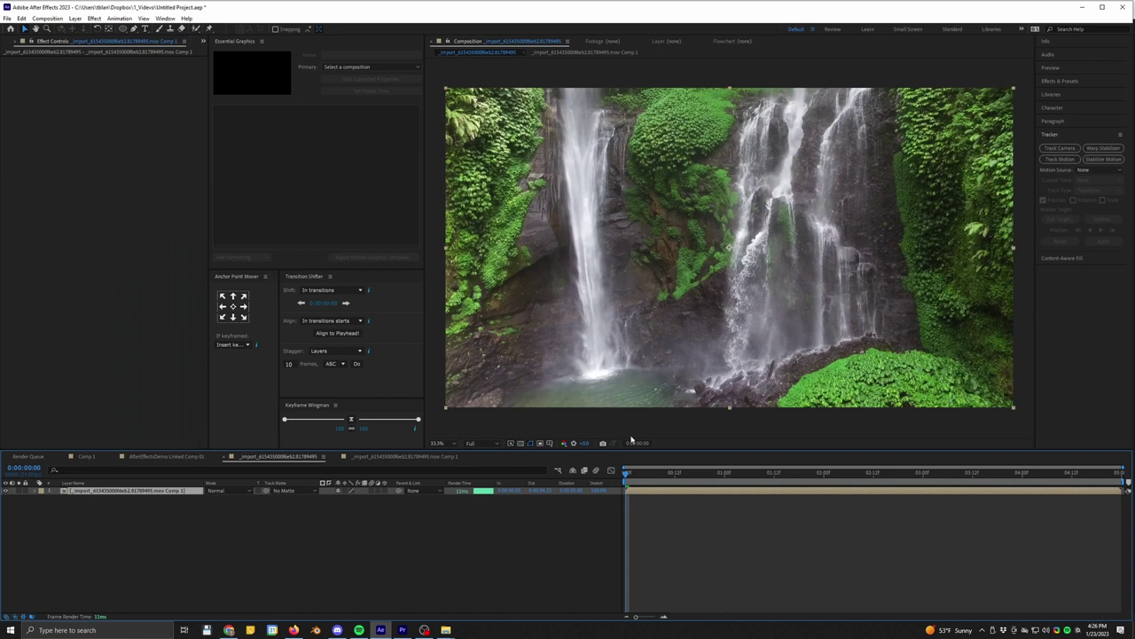
click(400, 456)
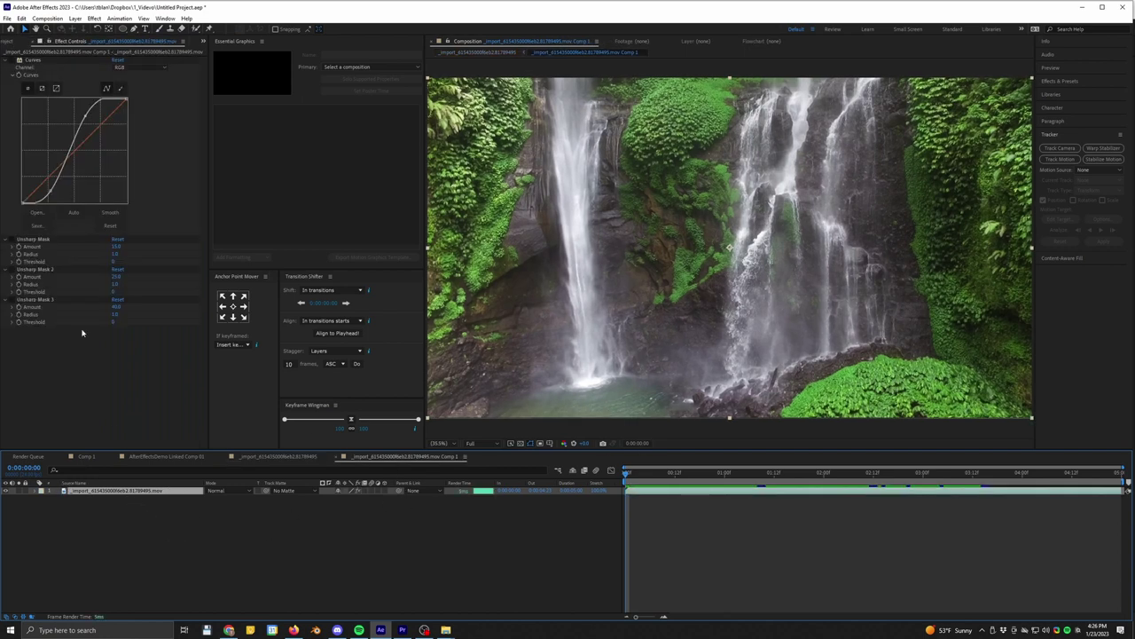
click(17, 60)
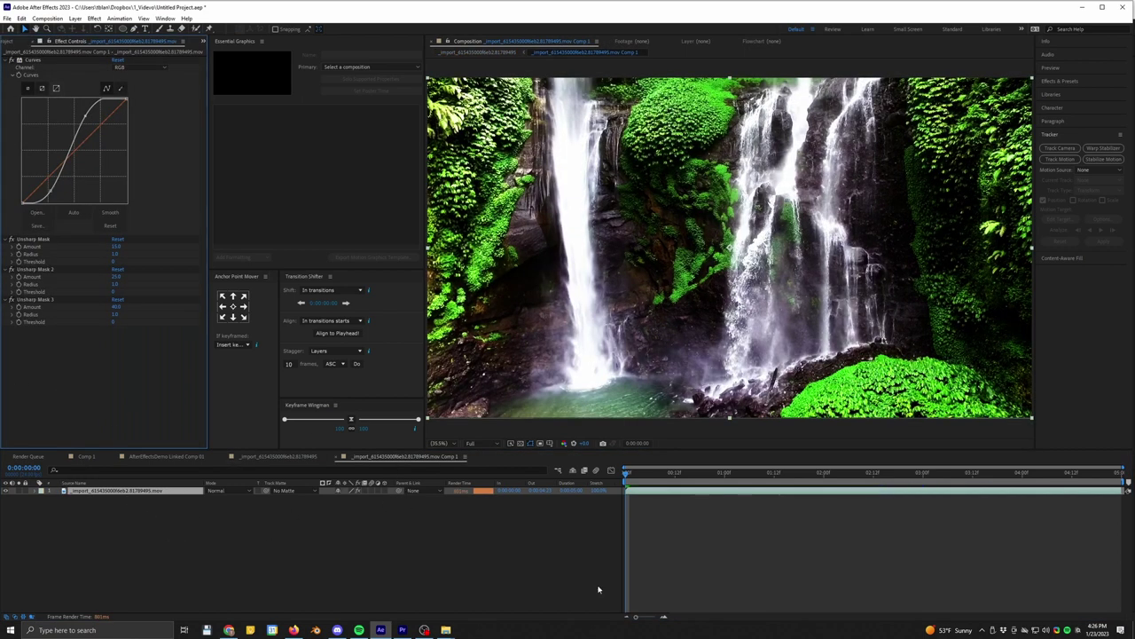
click(312, 457)
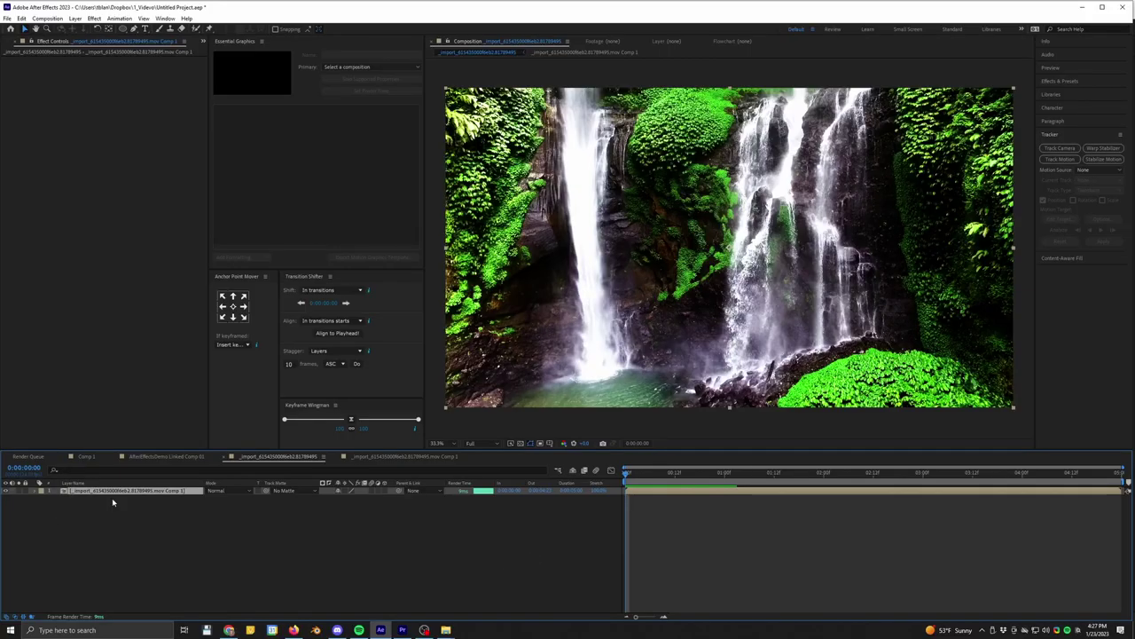
- Start Track Motion with Rotation enabled, placing Track Point 1 on the mossy outcrop with enlarged boxes
click(1060, 159)
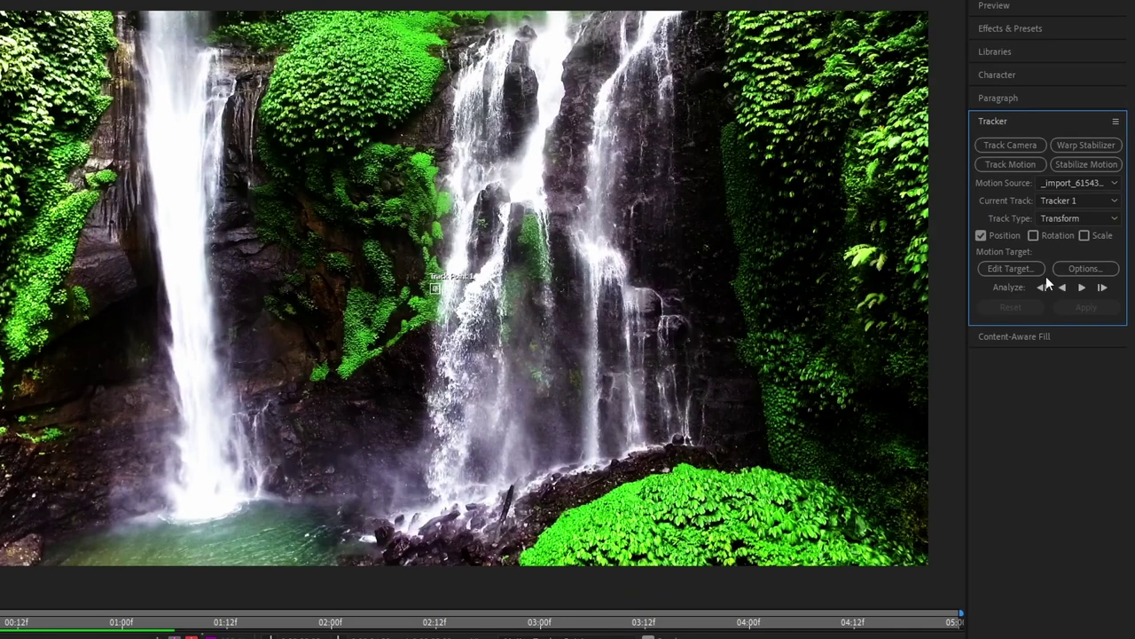
click(1033, 235)
drag(432, 302, 322, 174)
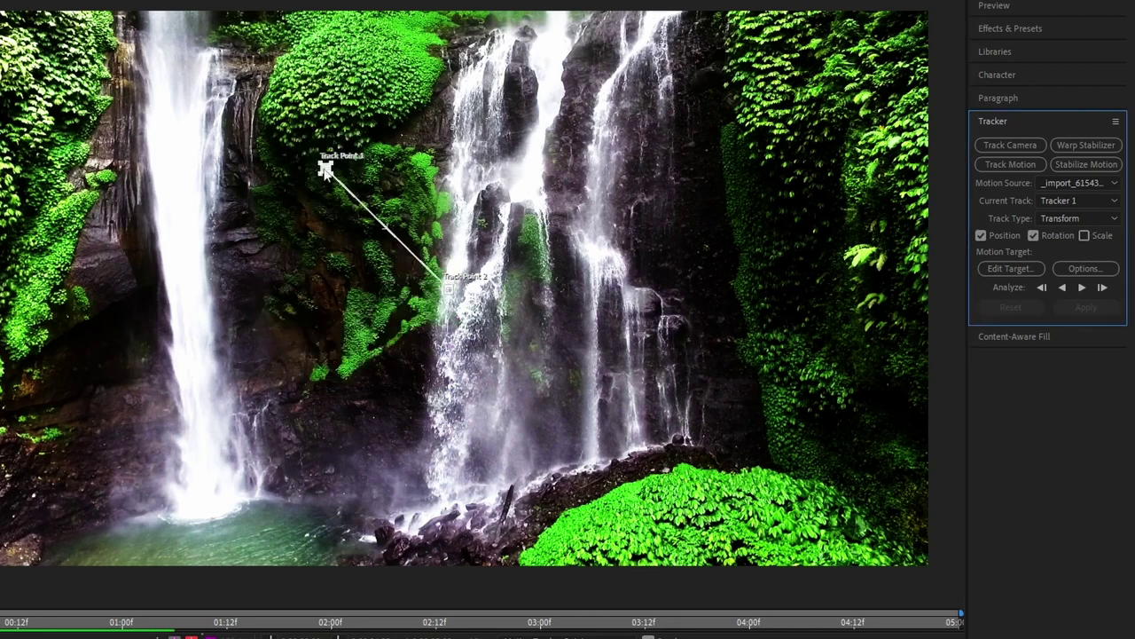
scroll(324, 176, up, 4)
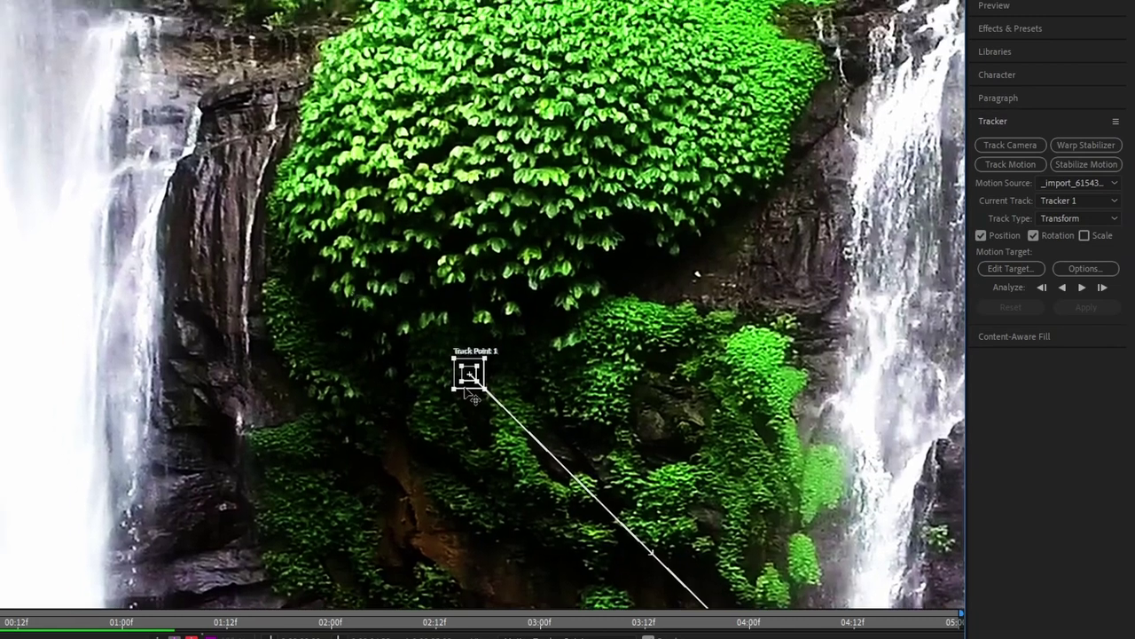
drag(454, 390, 434, 295)
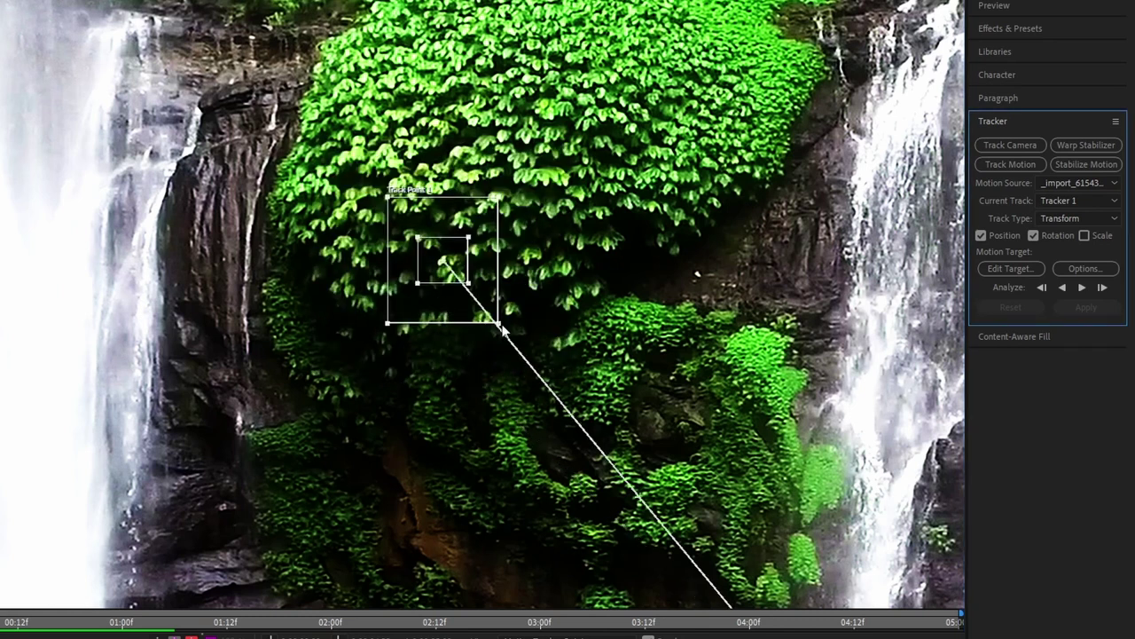
- Place Track Point 2 on the right-hand foliage and analyze the track forward
scroll(487, 302, down, 2)
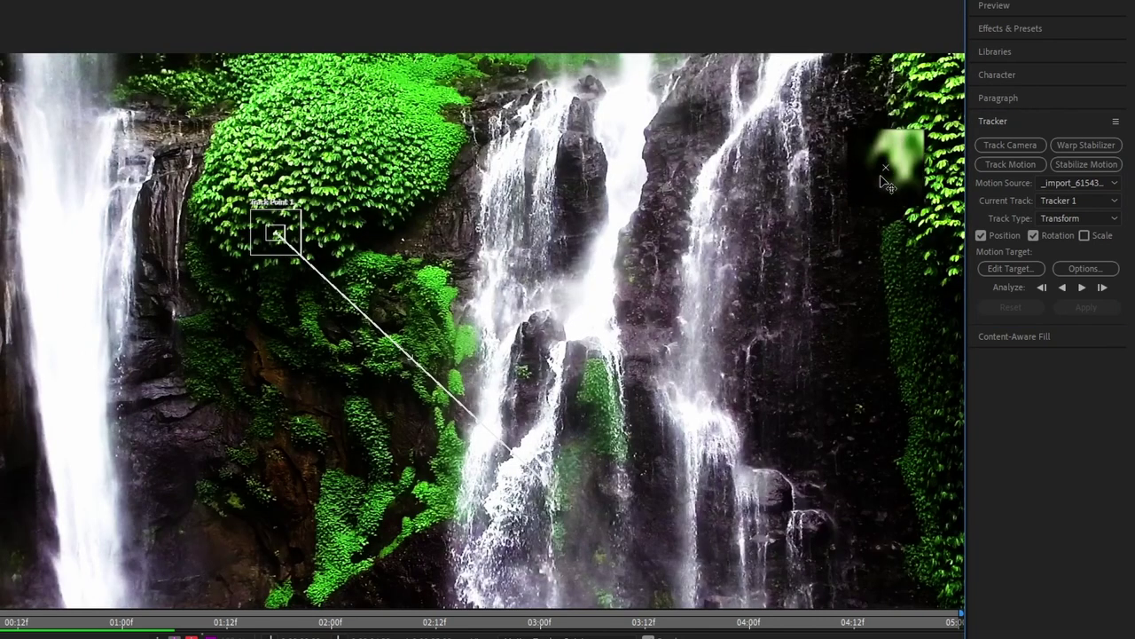
drag(885, 177, 886, 177)
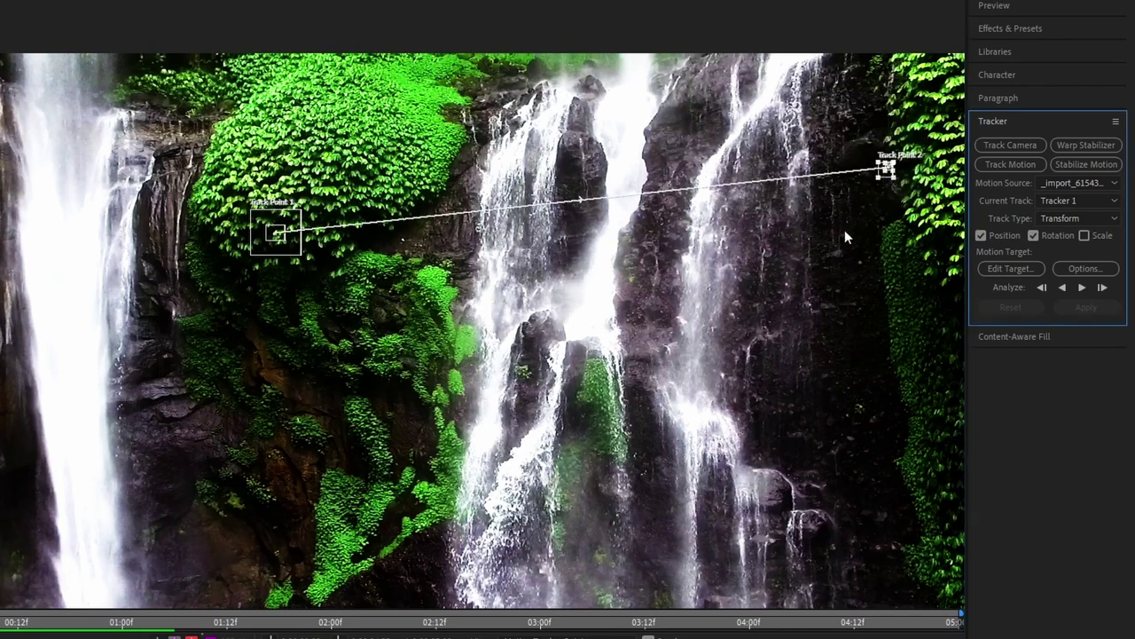
click(1081, 289)
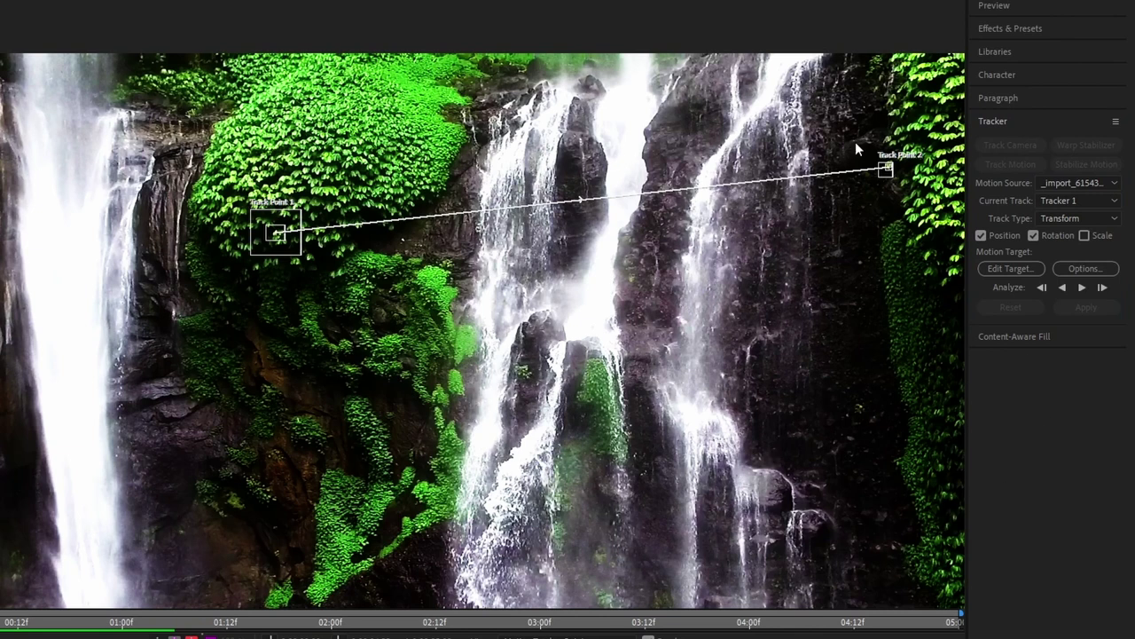
- In the motion tracker options, make low confidence trigger Stop Tracking
click(1101, 269)
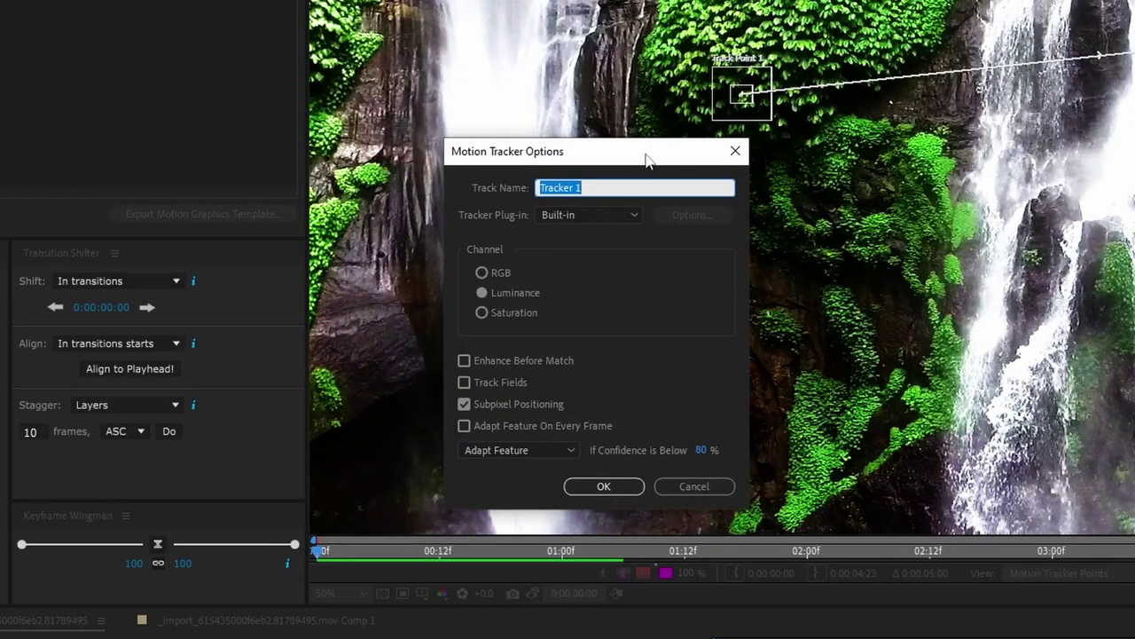
drag(646, 159, 305, 163)
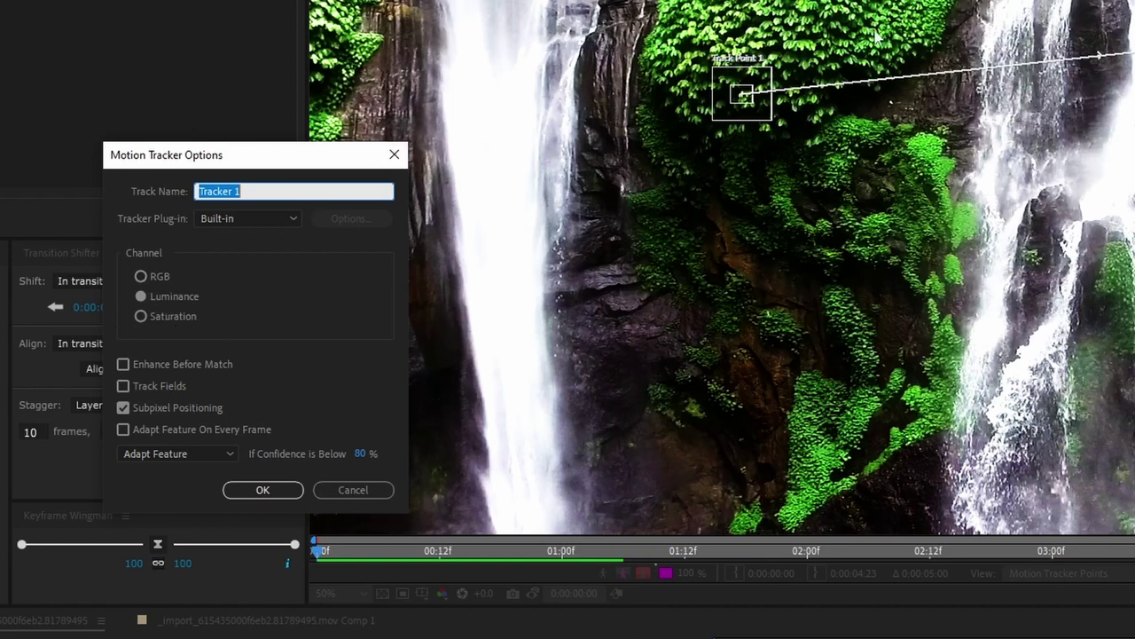
key(Tab)
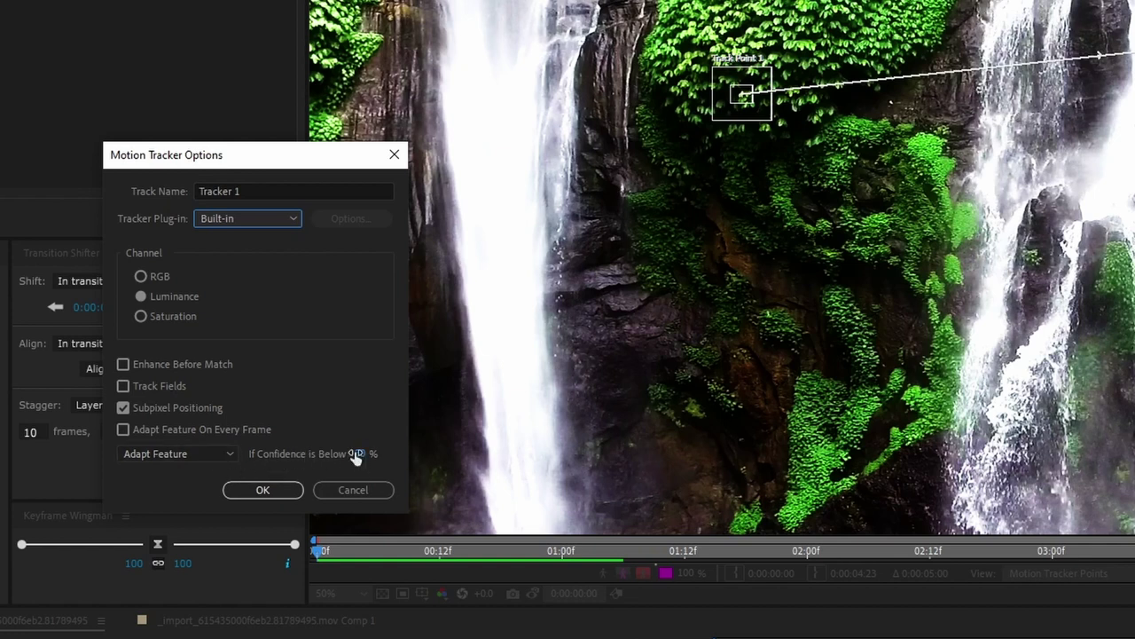
drag(361, 463, 377, 453)
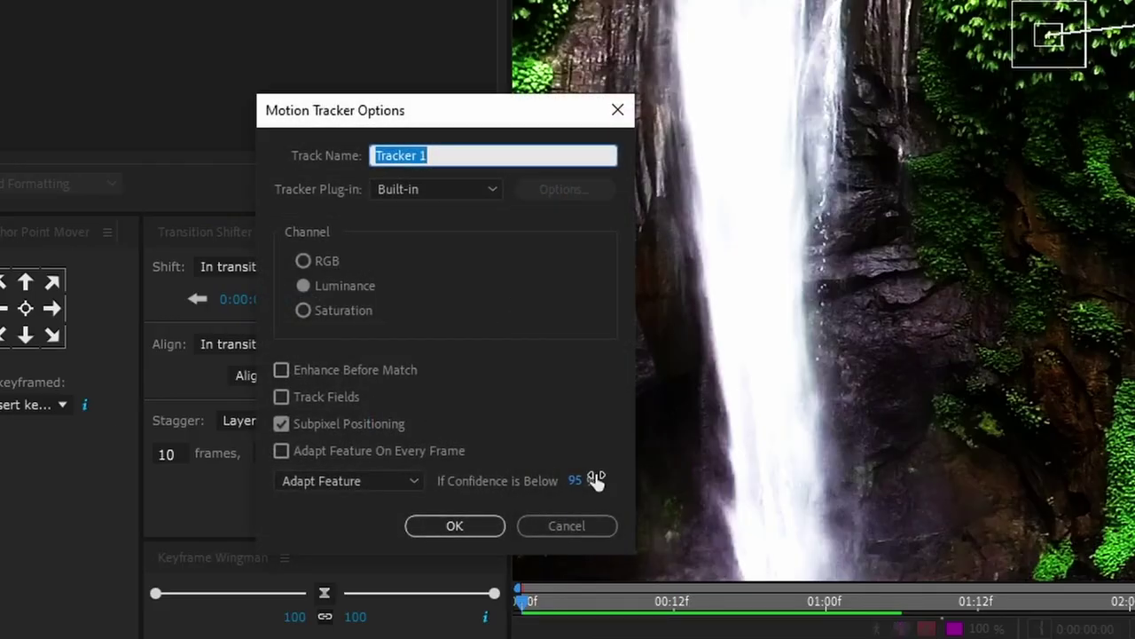
click(304, 481)
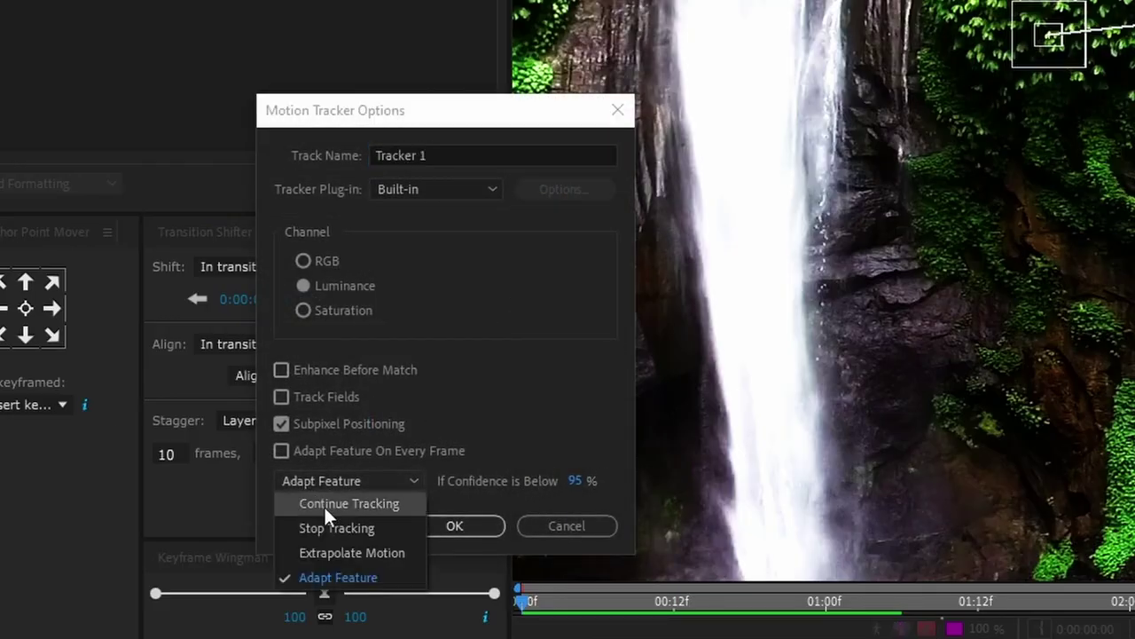
click(390, 529)
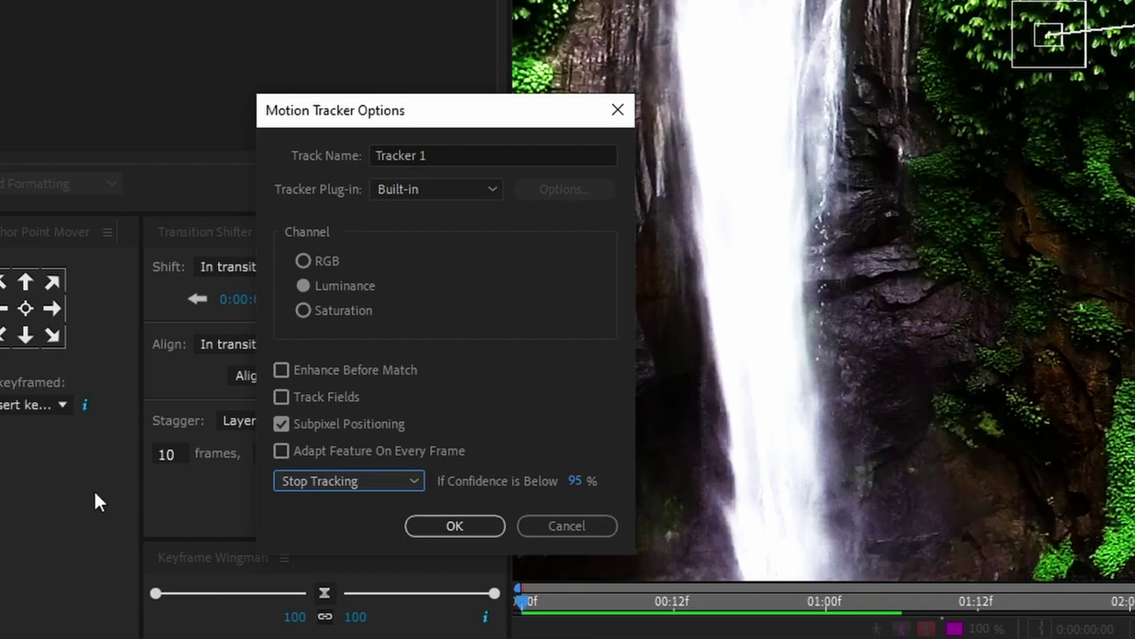
- Set the 'If Confidence is Below' threshold to 90%, keep Stop Tracking, and confirm the options
click(579, 483)
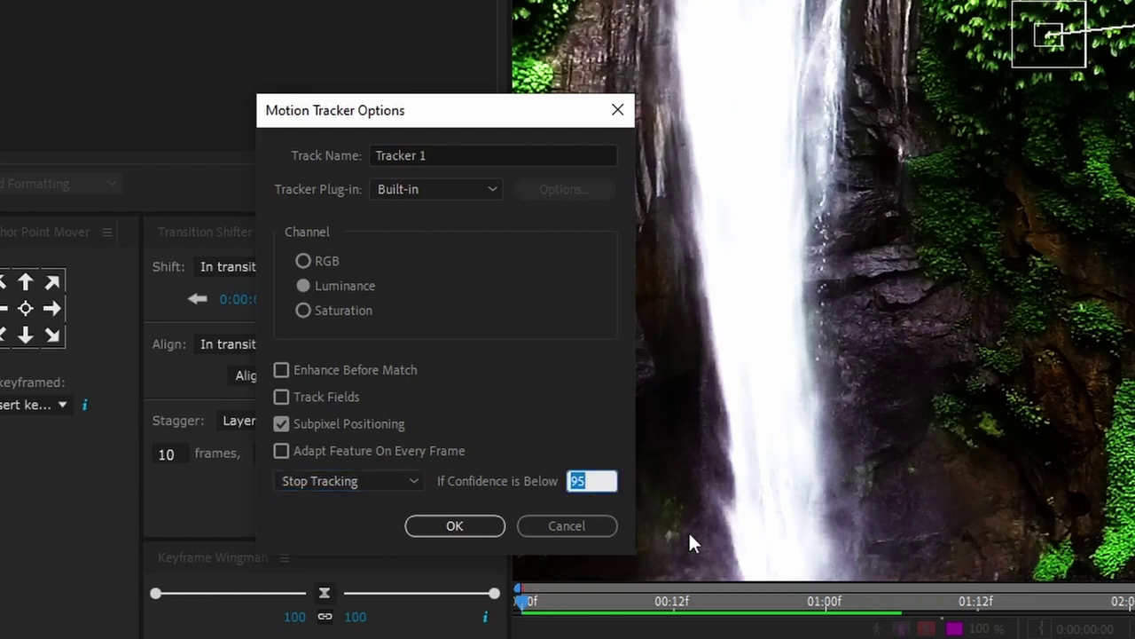
key(Return)
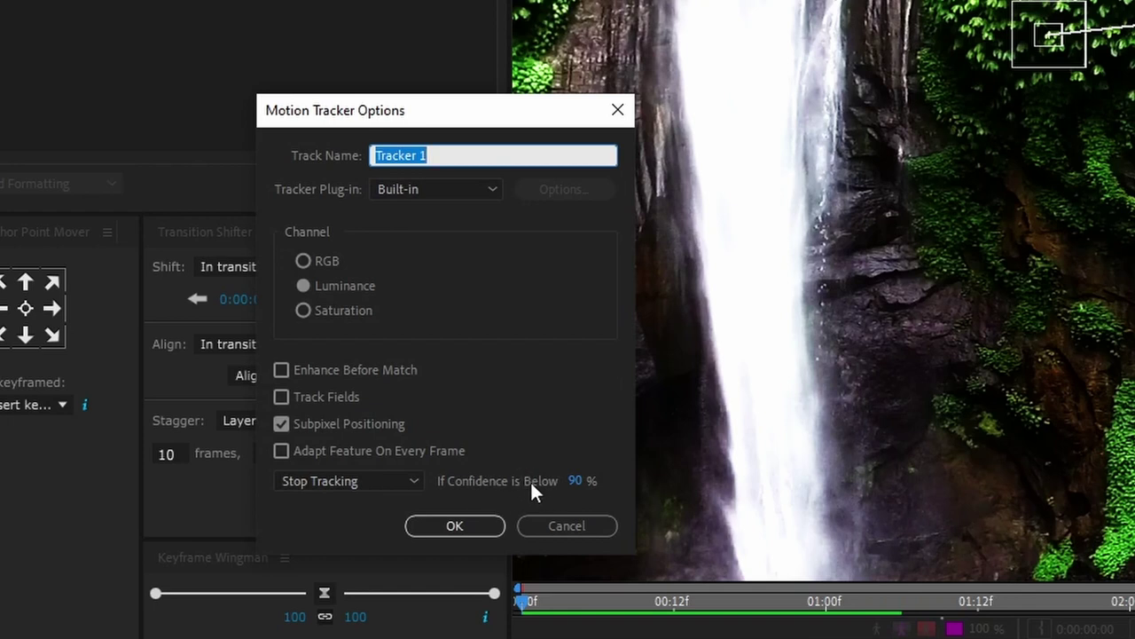
click(321, 480)
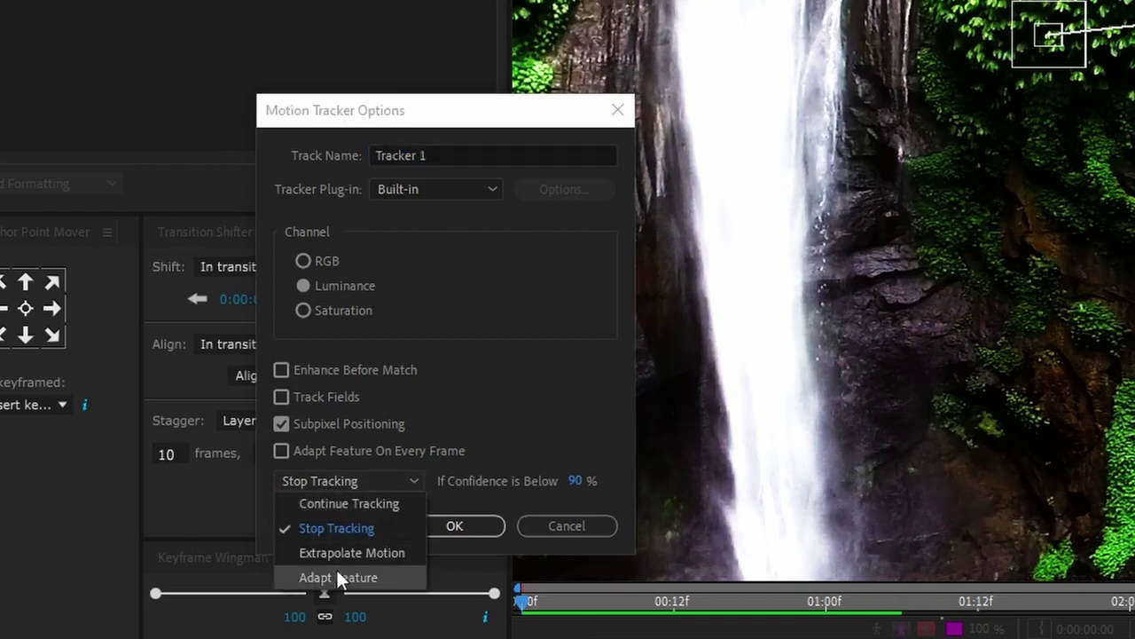
click(549, 479)
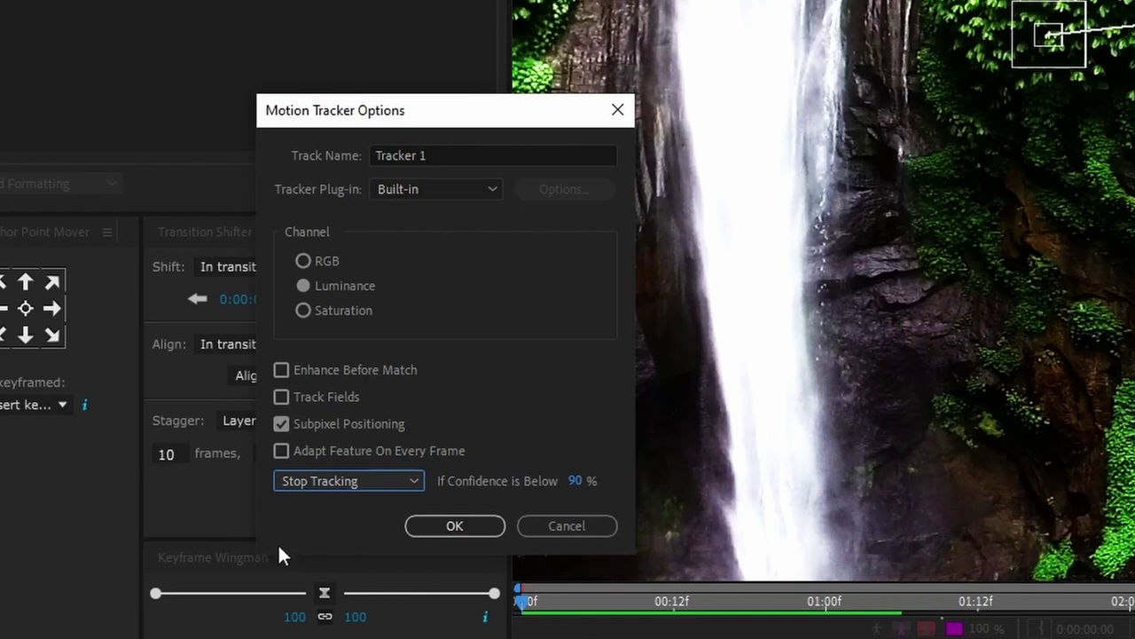
click(377, 481)
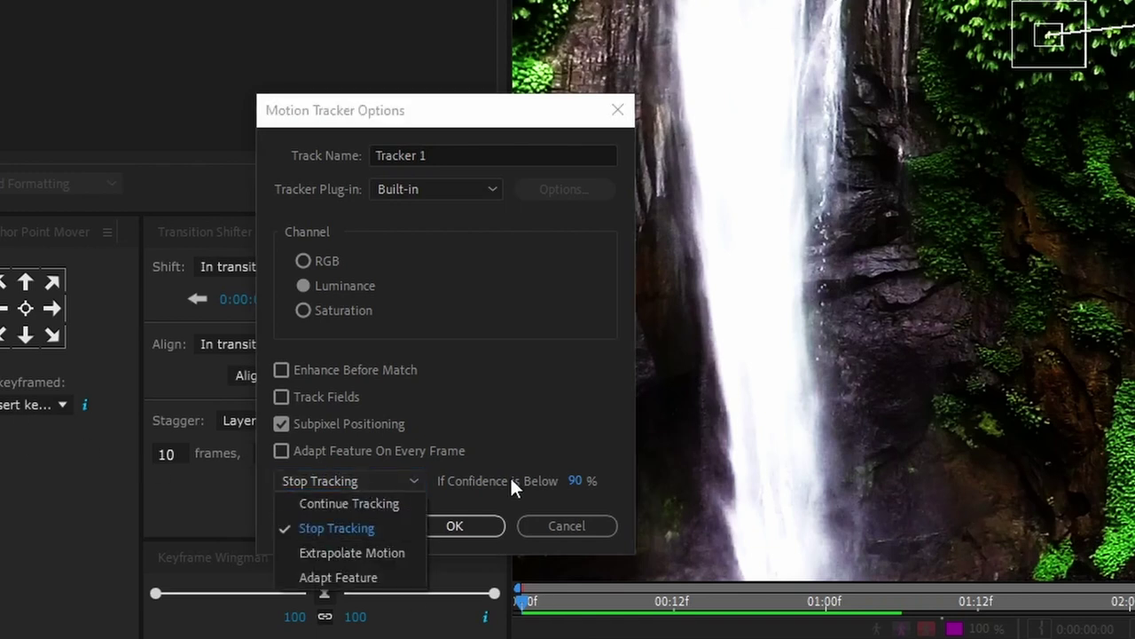
click(521, 446)
click(574, 481)
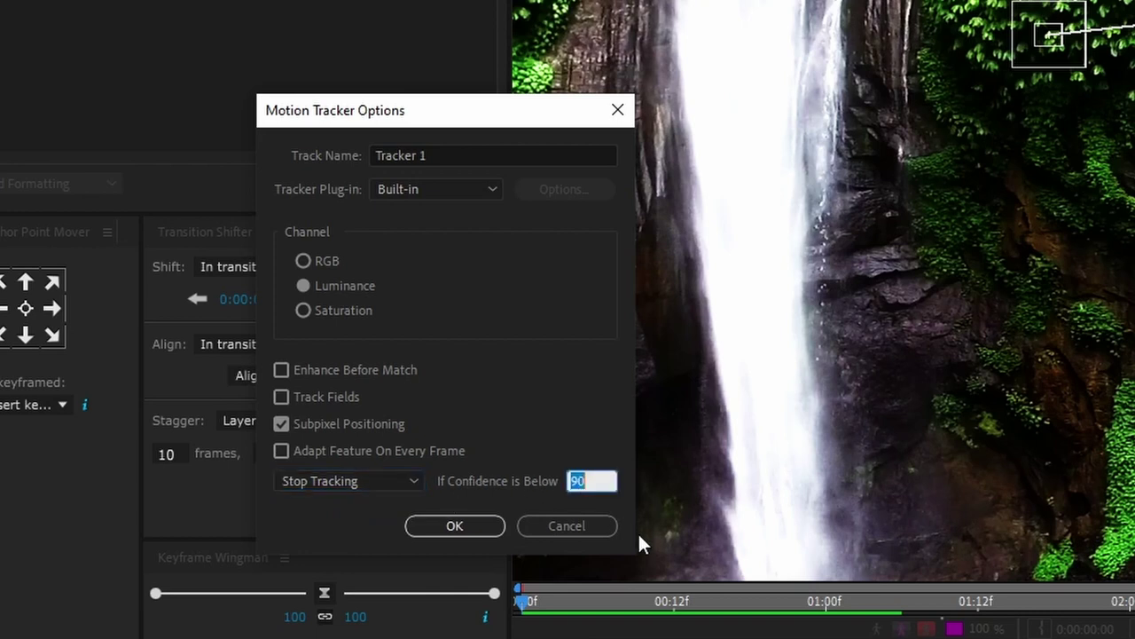
key(Return)
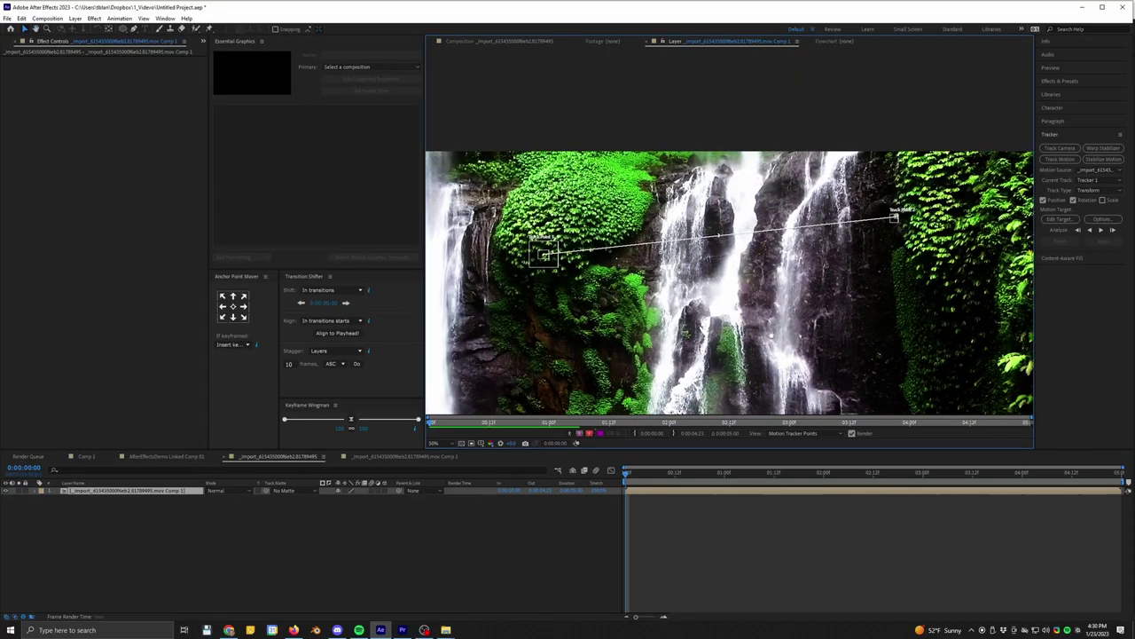
- Analyse Tracker 1 one frame forward, then forward continuously, stopping at frame 0:00:00:15
click(1103, 230)
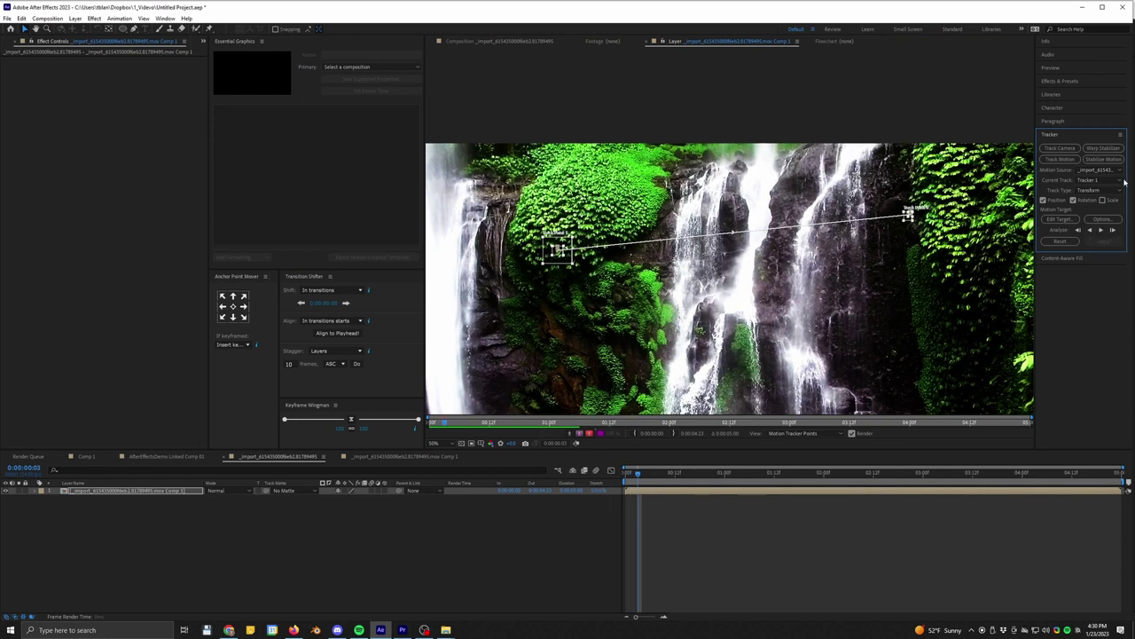
click(1102, 233)
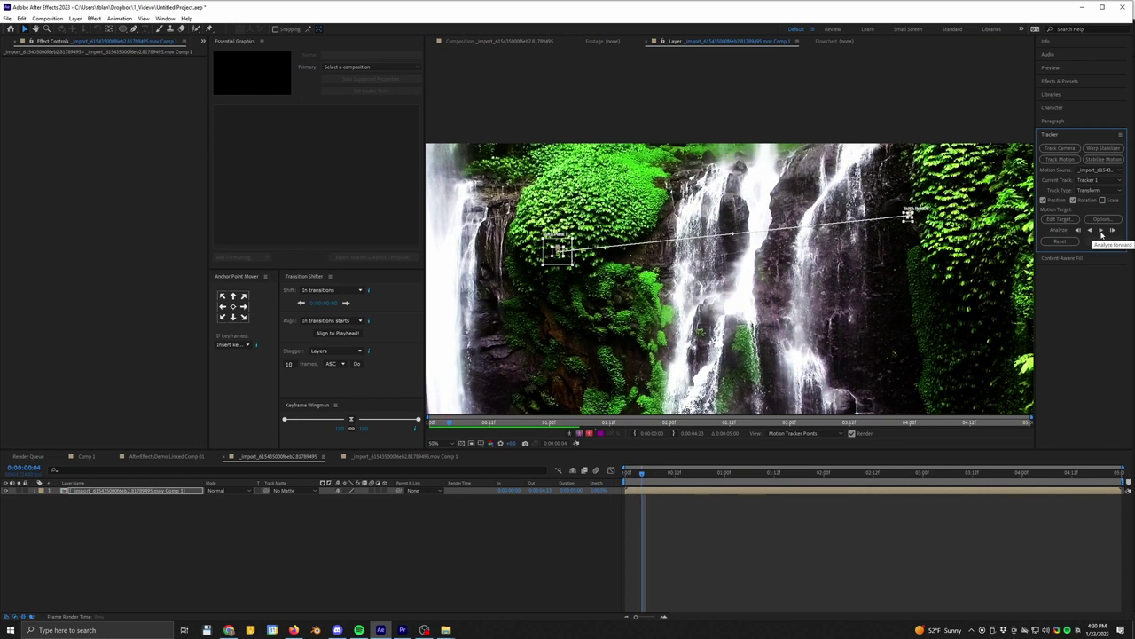
scroll(659, 338, up, 8)
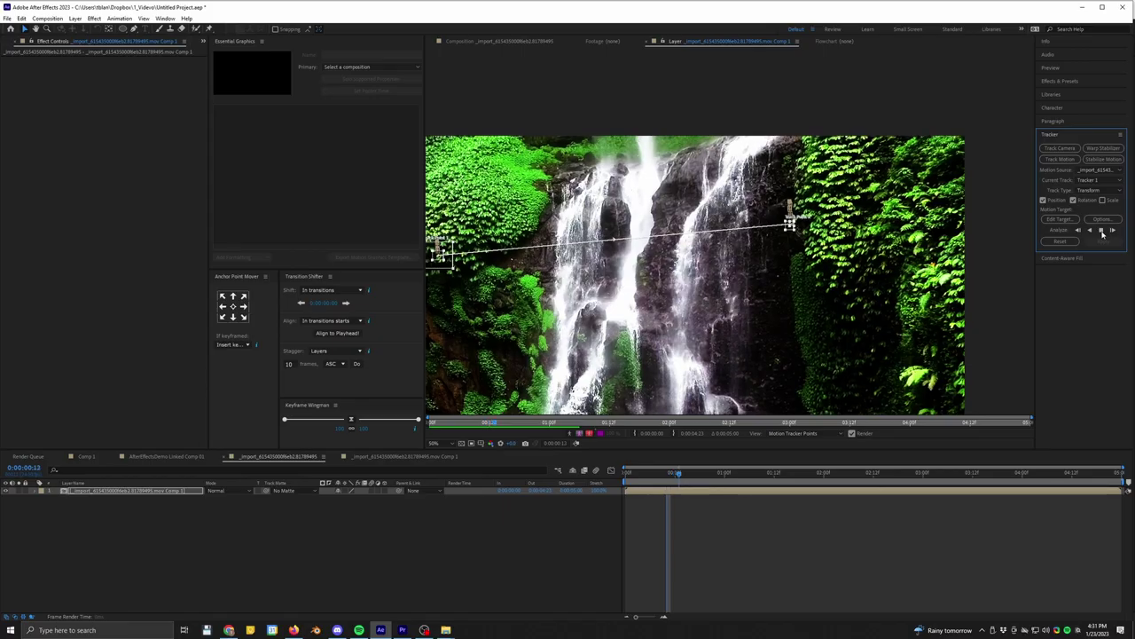
click(1101, 231)
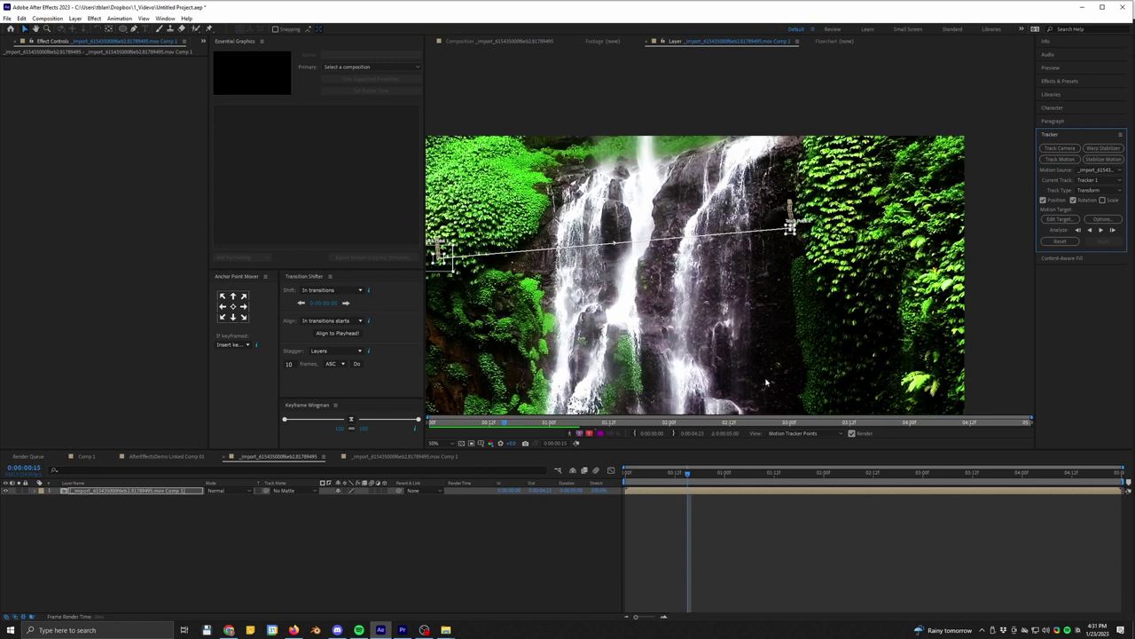
scroll(775, 233, down, 2)
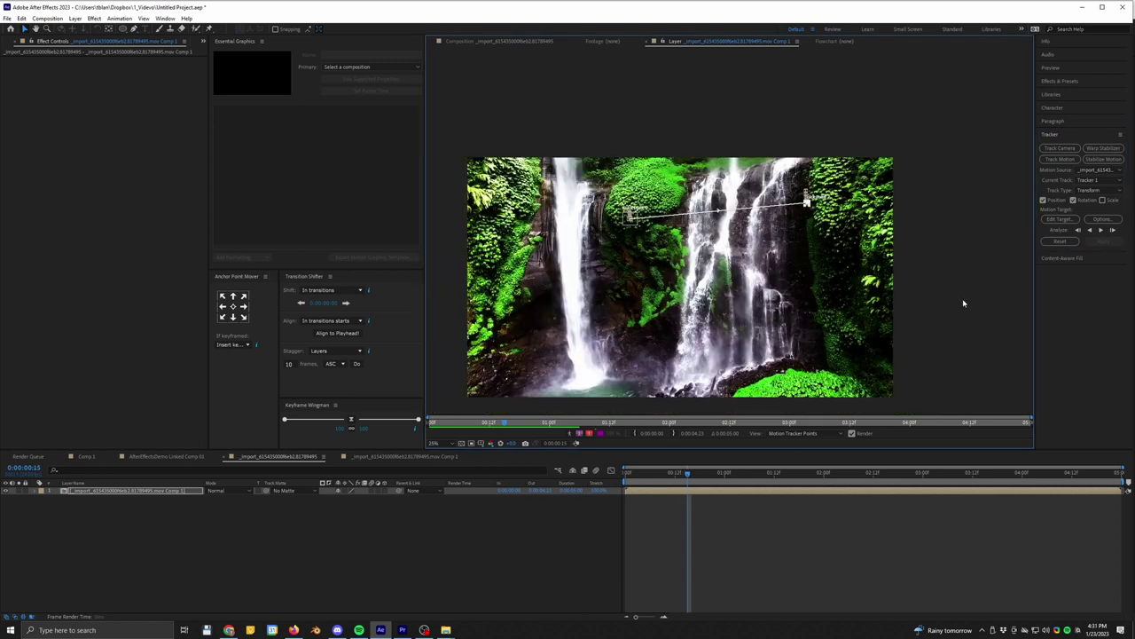